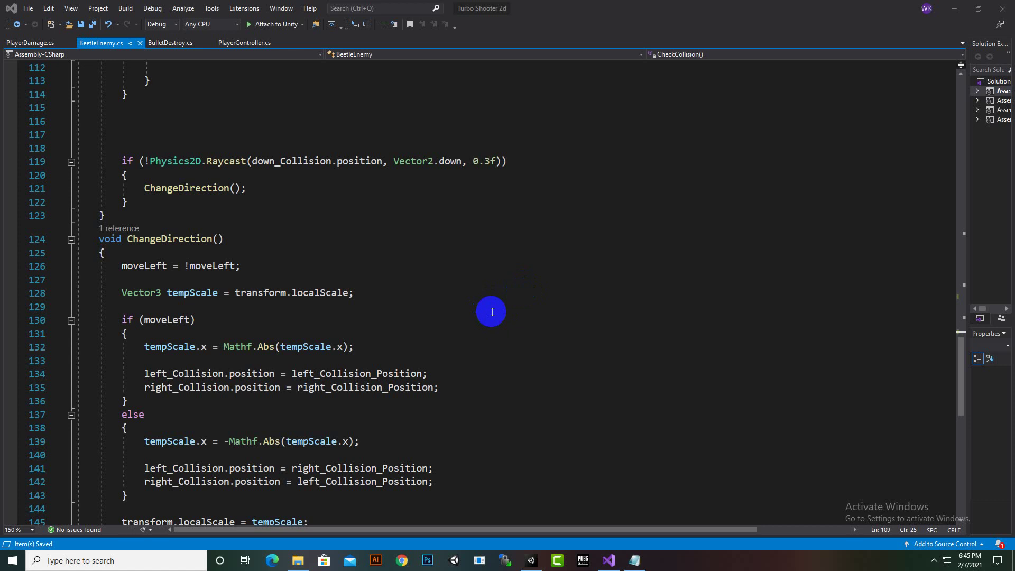
Step: Declare an IEnumerator Dead() coroutine with an opening body on the line after ChangeDirection
scroll(491, 312, "up", 2)
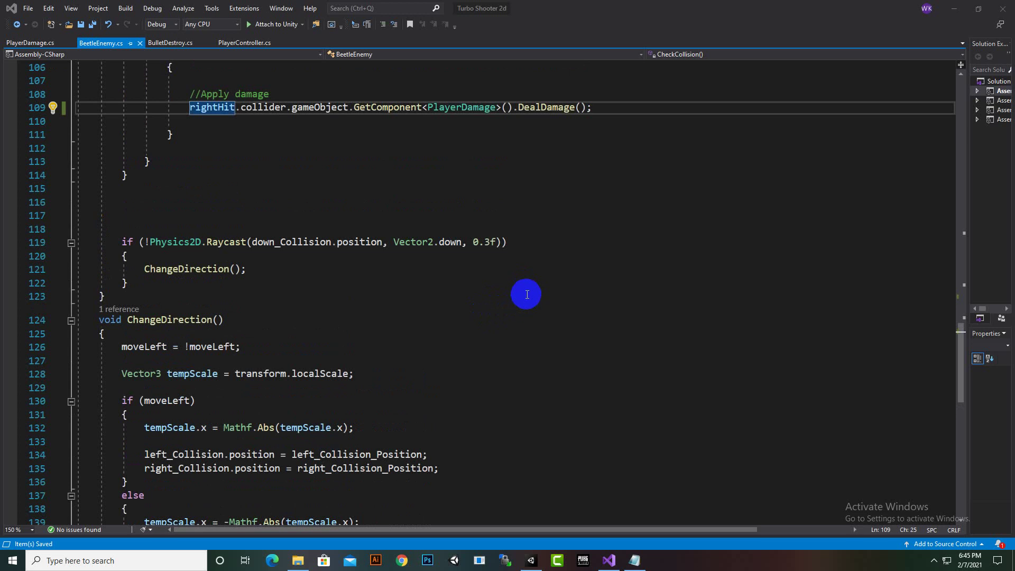
scroll(527, 294, "down", 4)
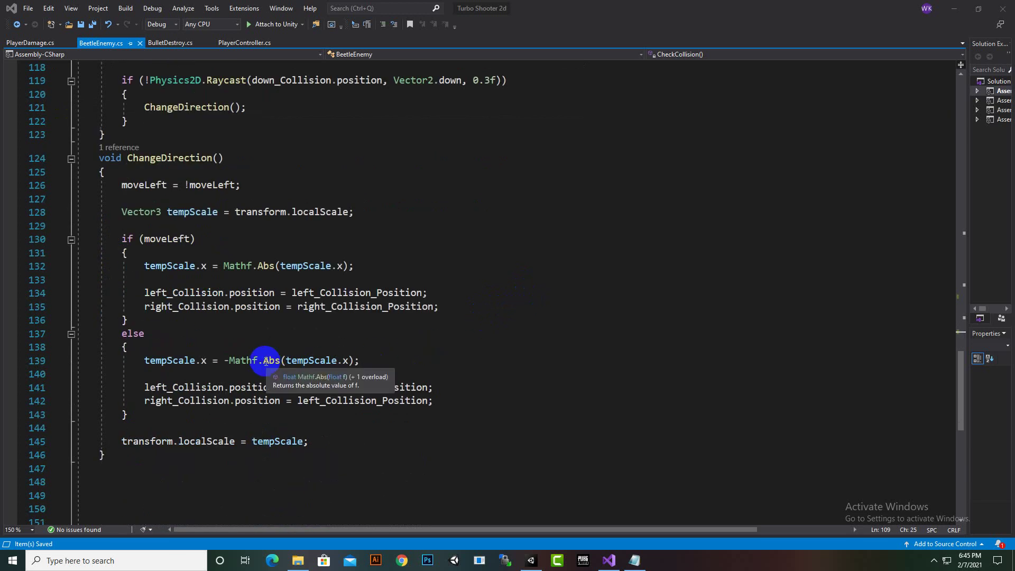
scroll(211, 365, "down", 3)
left_click(160, 359)
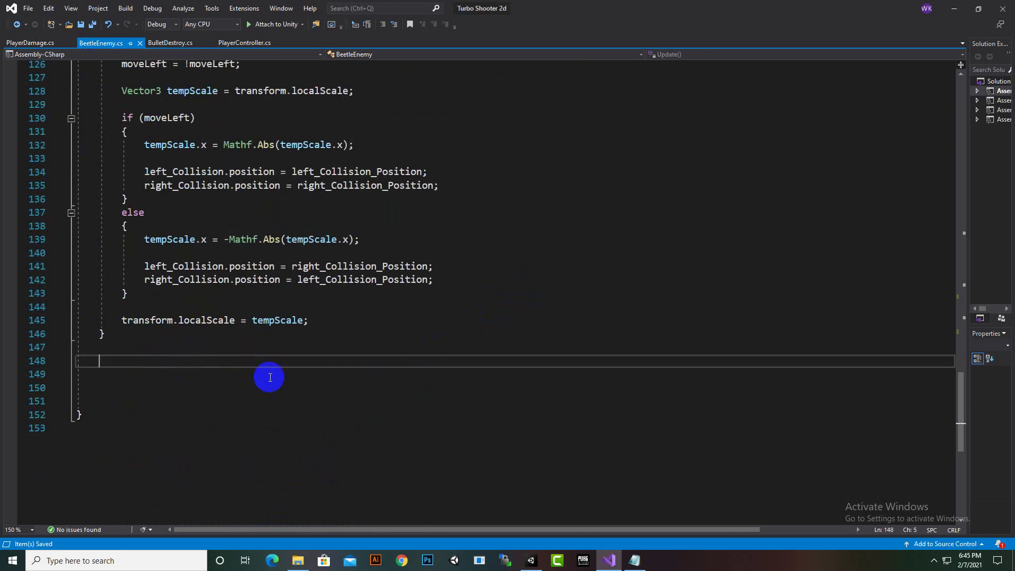
type("if ")
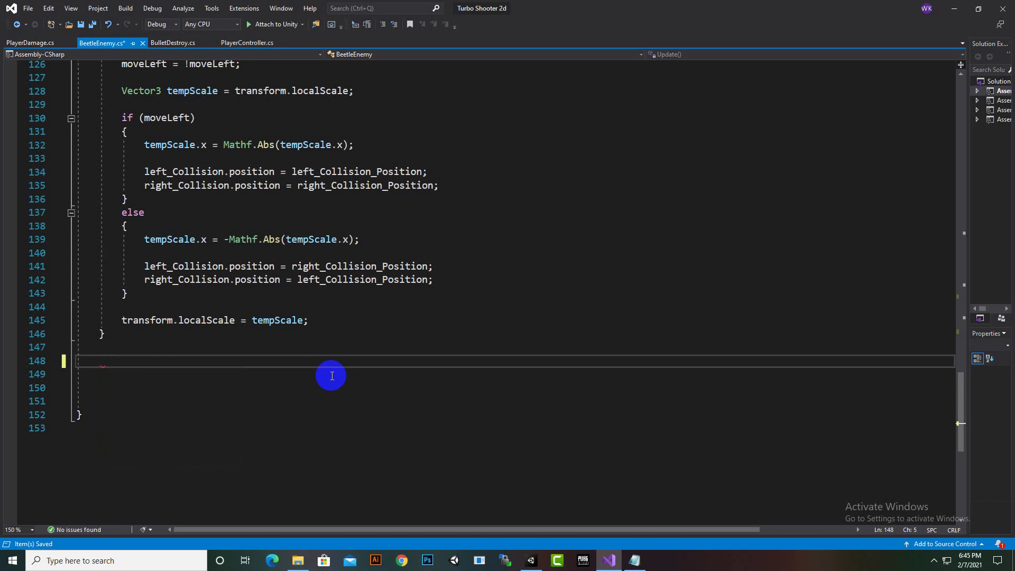
type("ie")
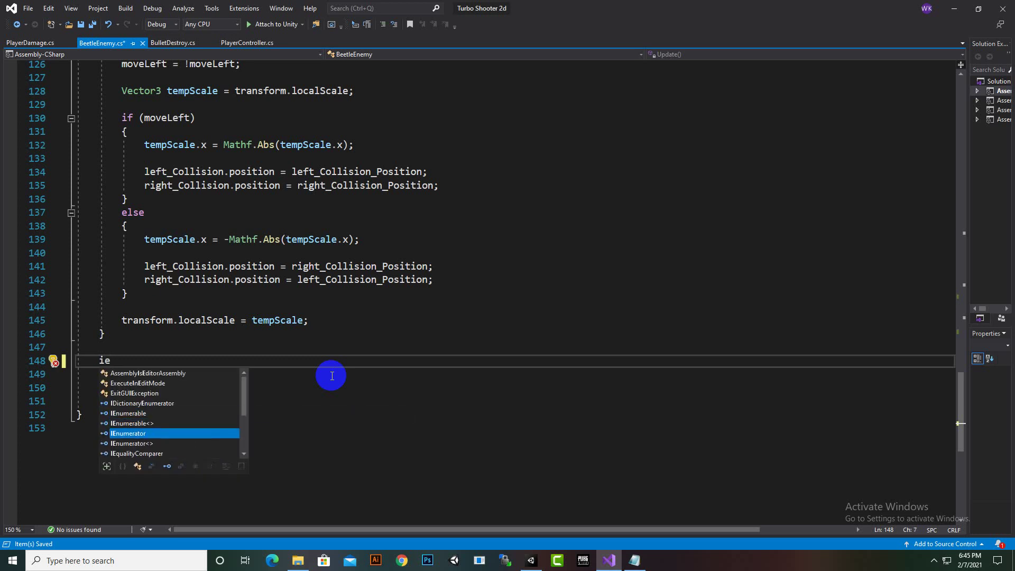
key("Tab")
type("De")
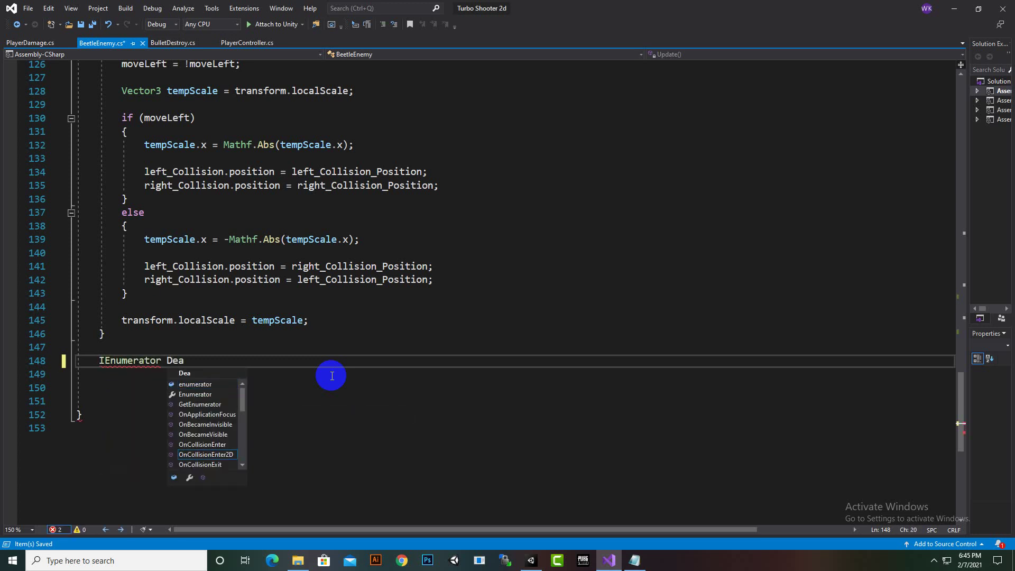
type("t")
type("(")
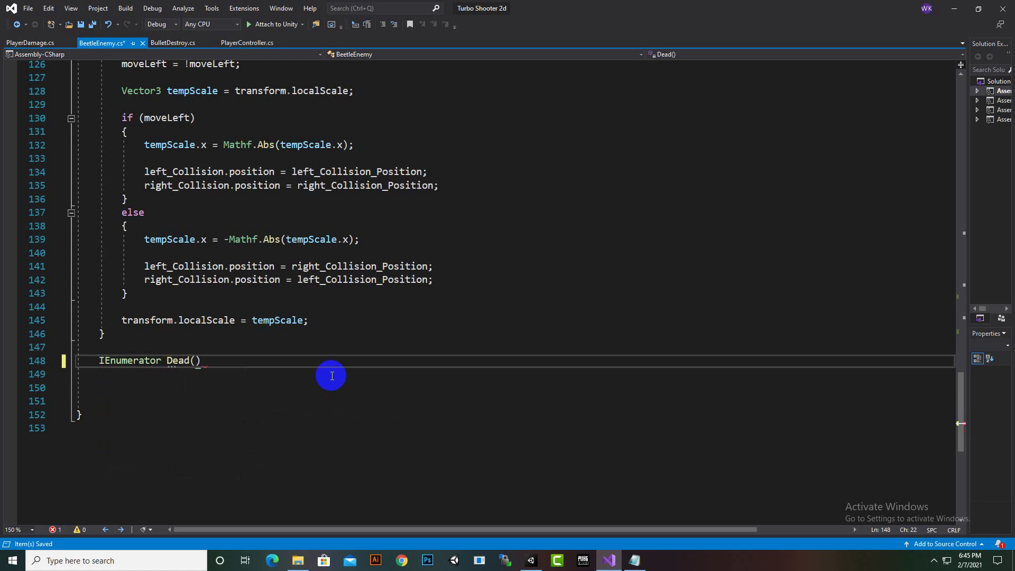
type("){")
key("Return")
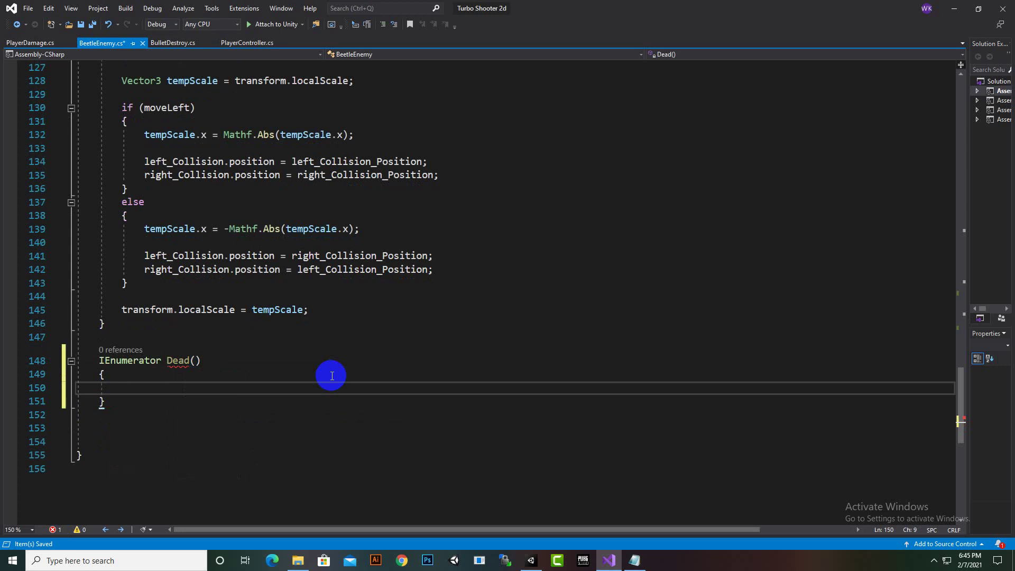
Step: Have Dead yield return new WaitForSeconds(timer), followed by an empty { } block
type("yield ")
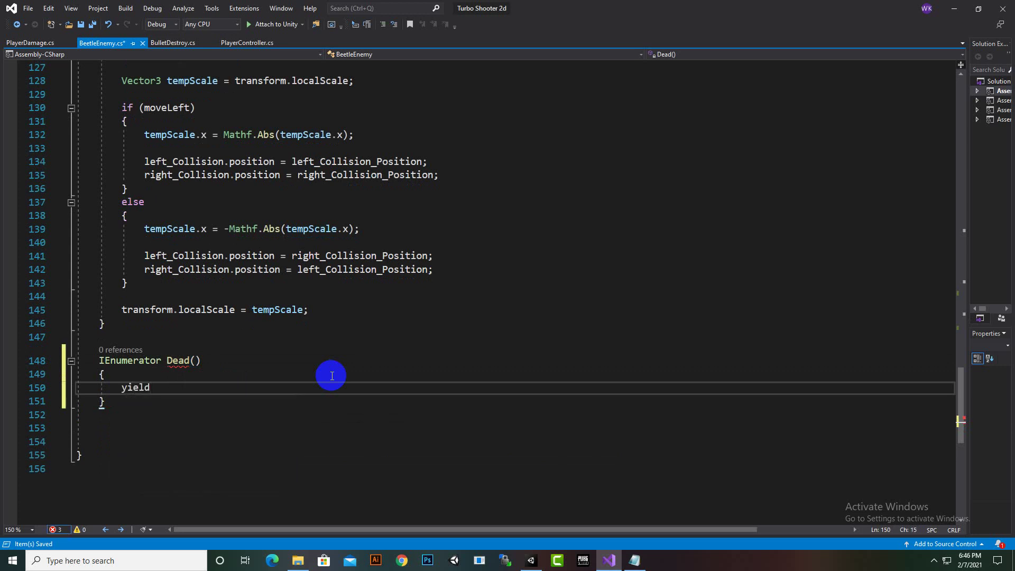
type("re")
key("Return")
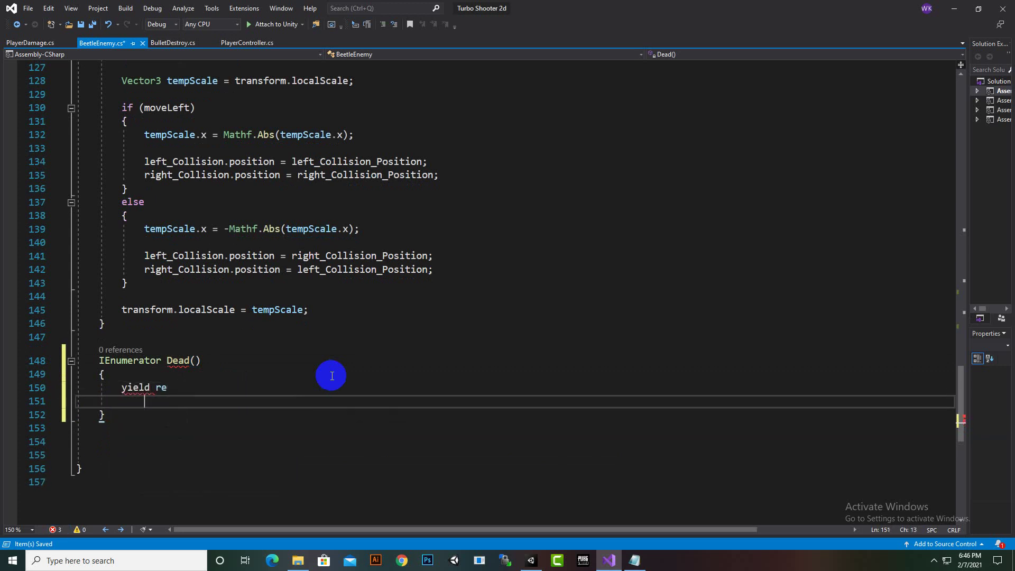
key("BackSpace")
type("t")
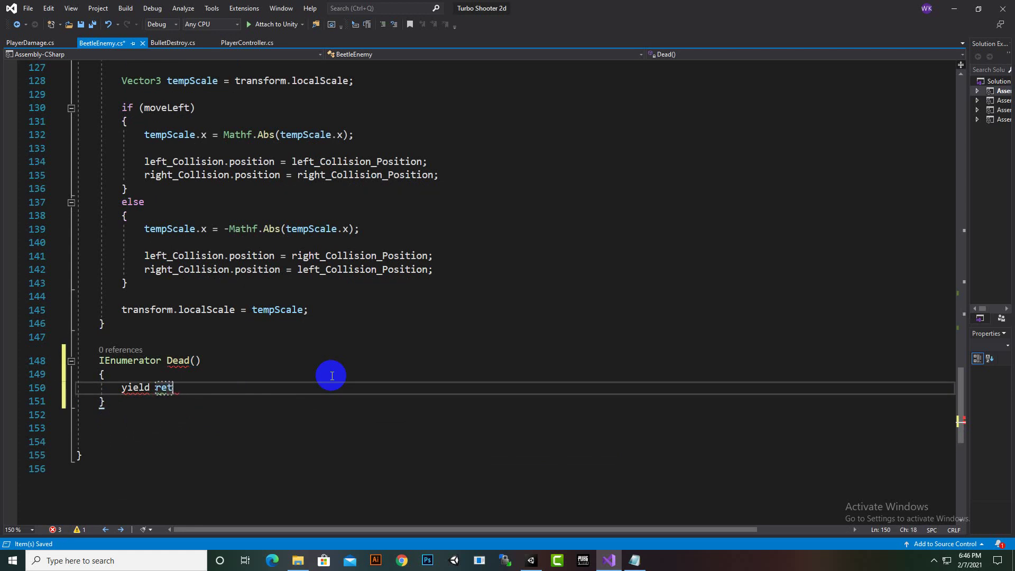
type("urnn")
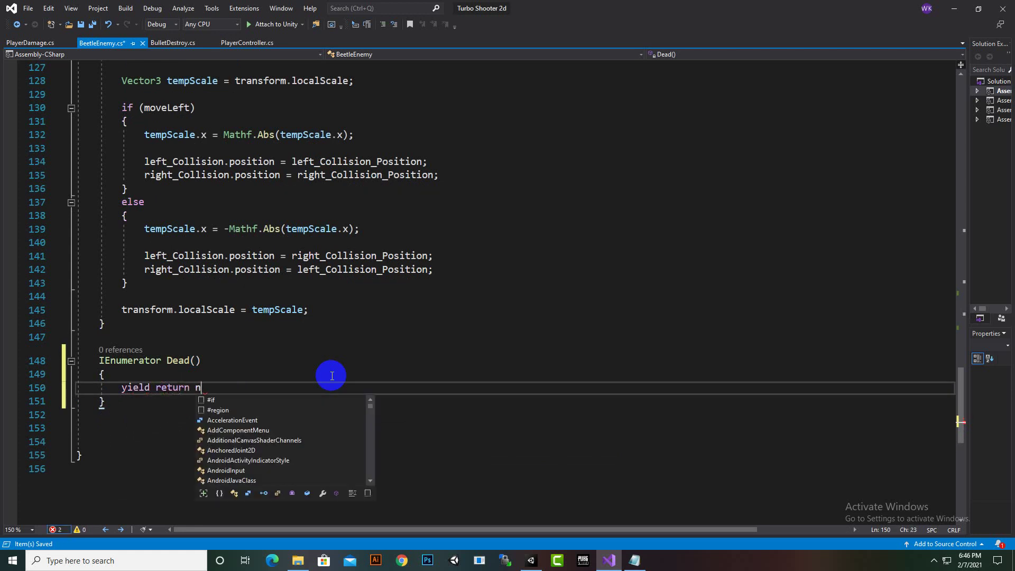
type("ew w")
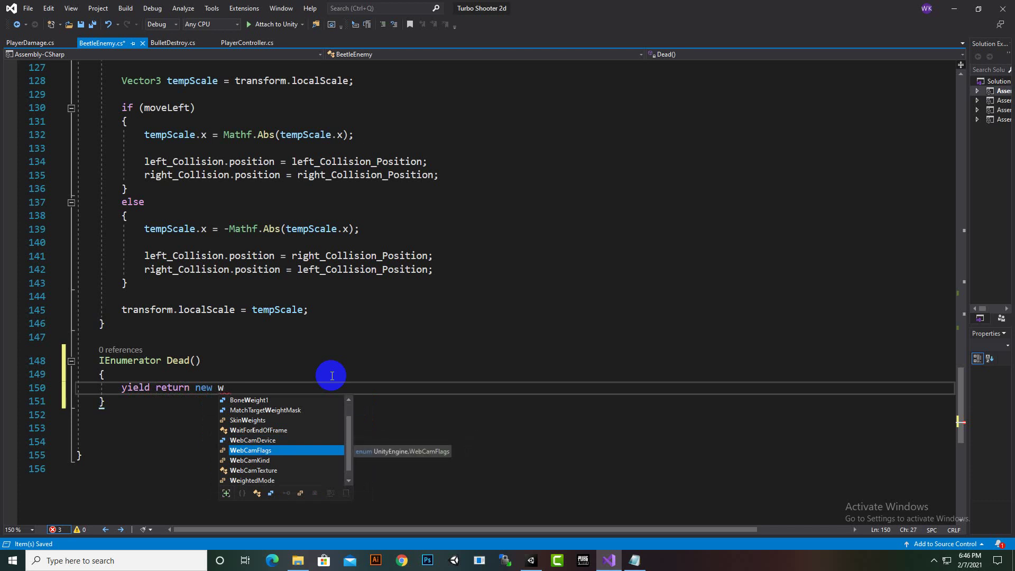
type("ea")
key("Down")
key("Down")
key("Tab")
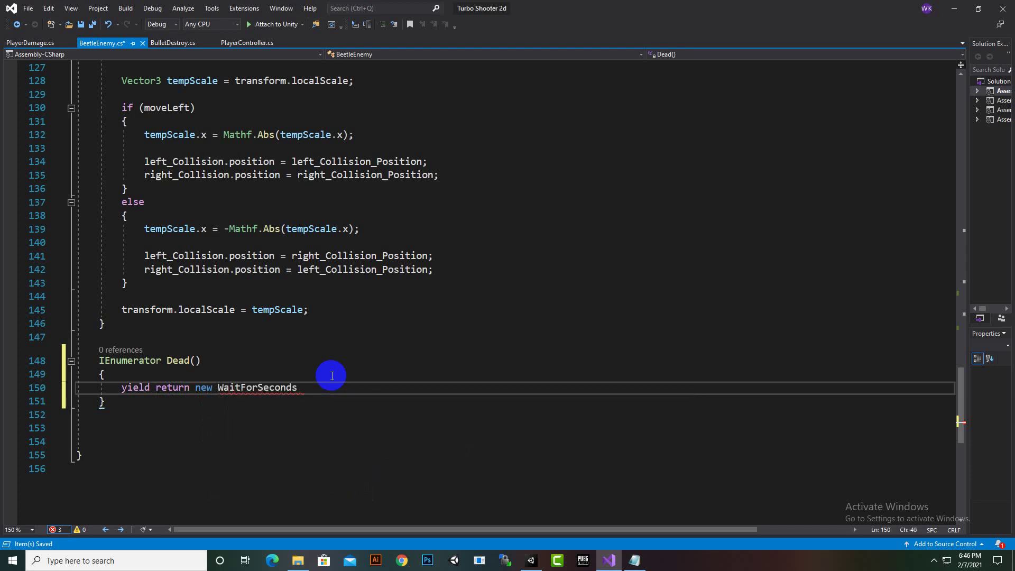
type("(")
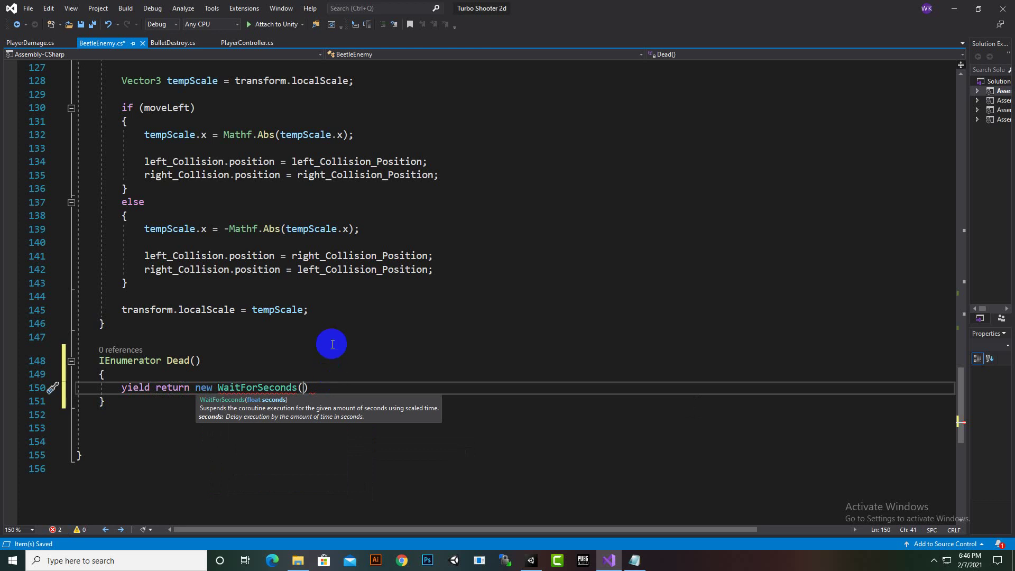
type("timer")
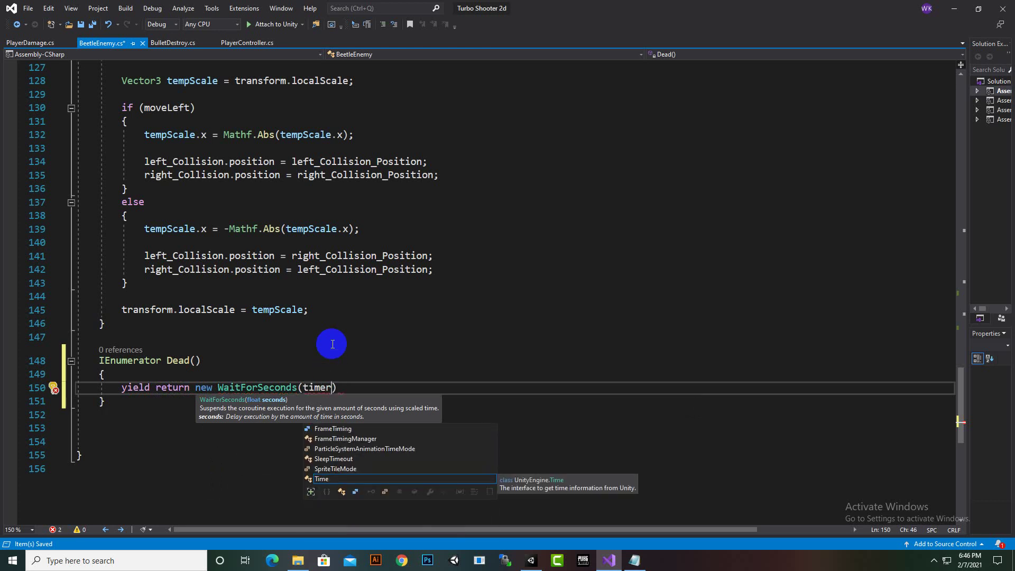
left_click(349, 388)
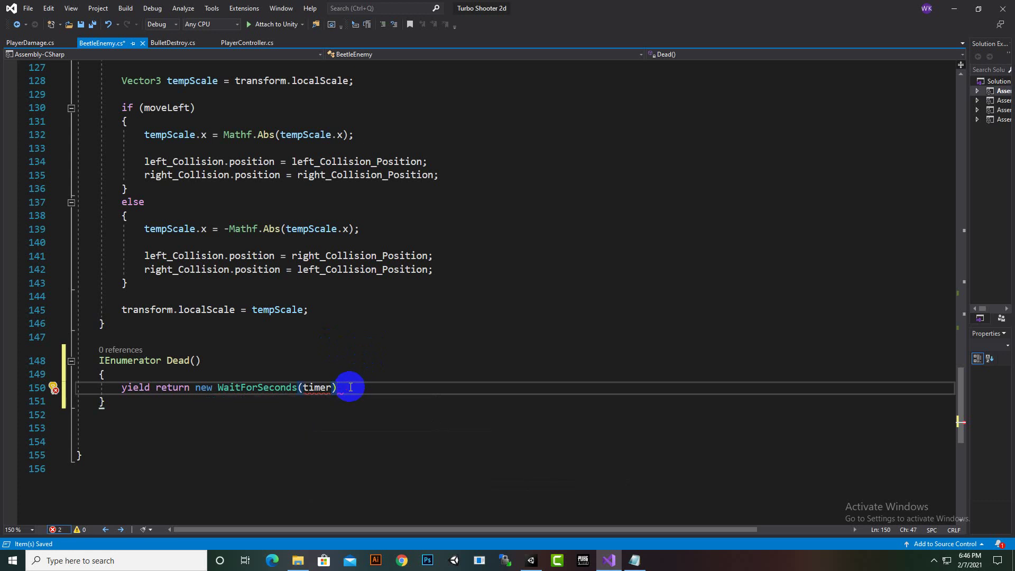
type("{")
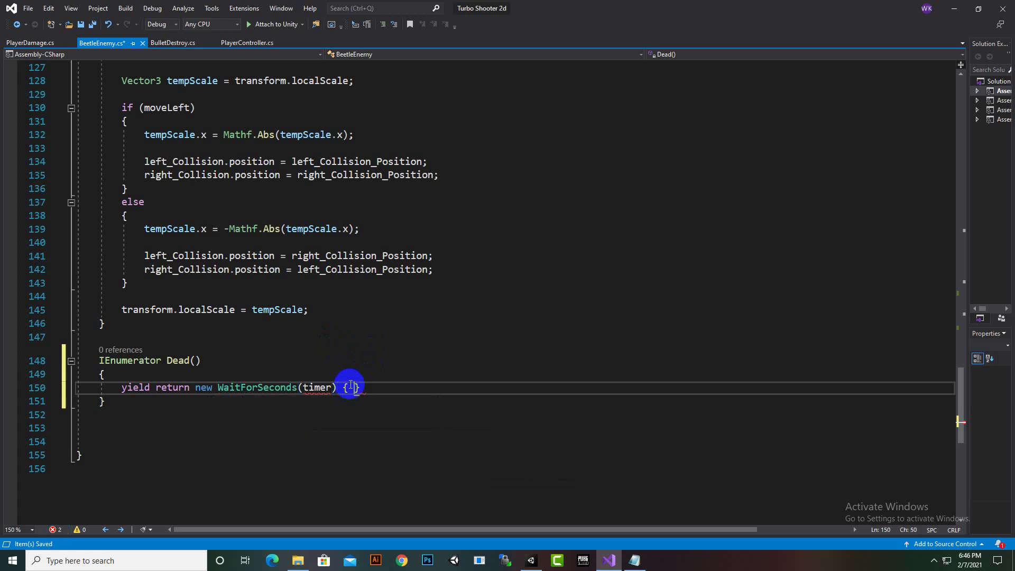
key("Return")
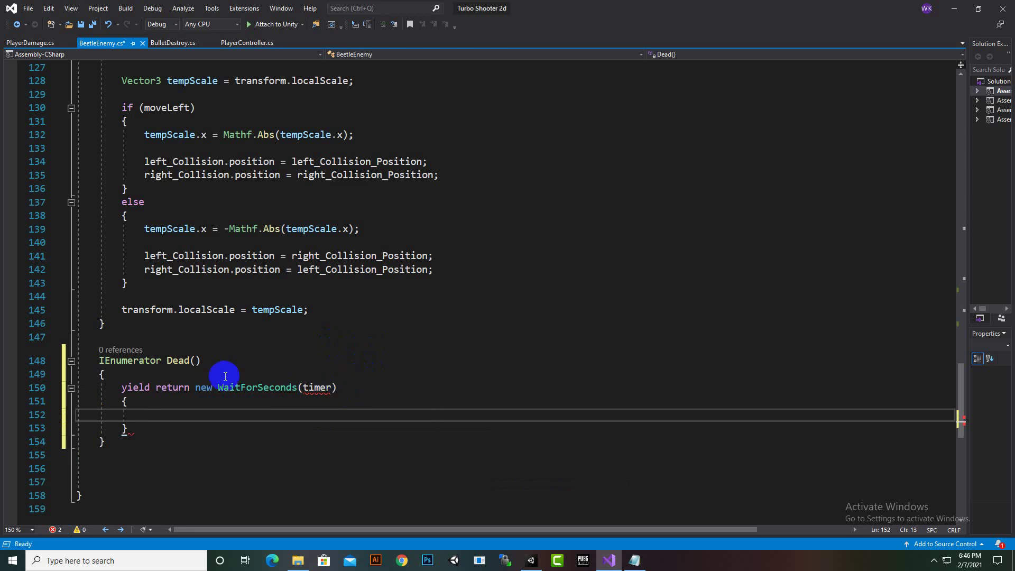
Step: Add a float parameter to Dead() so the timer argument resolves
left_click(195, 361)
type("float timer")
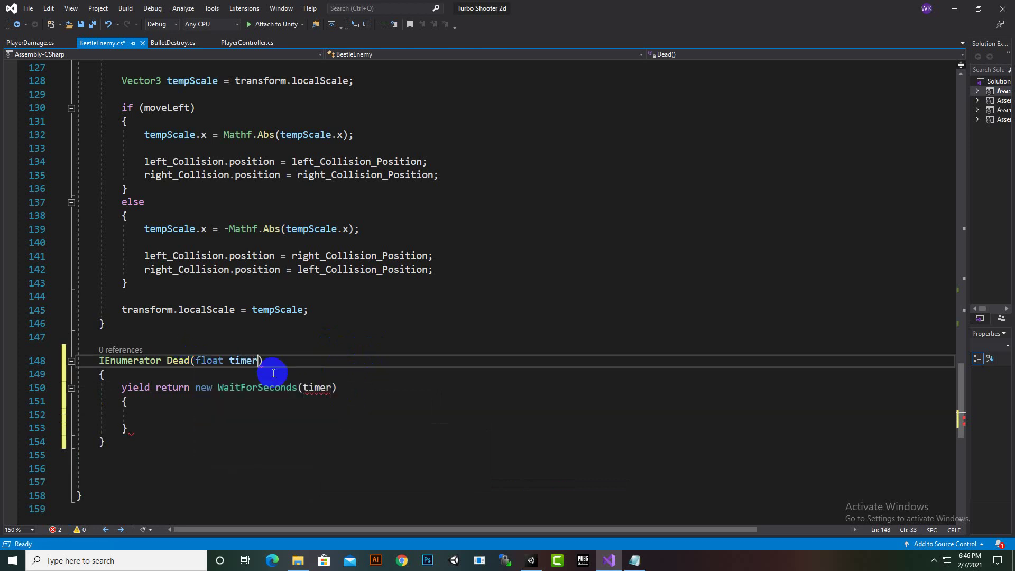
double_click(318, 388)
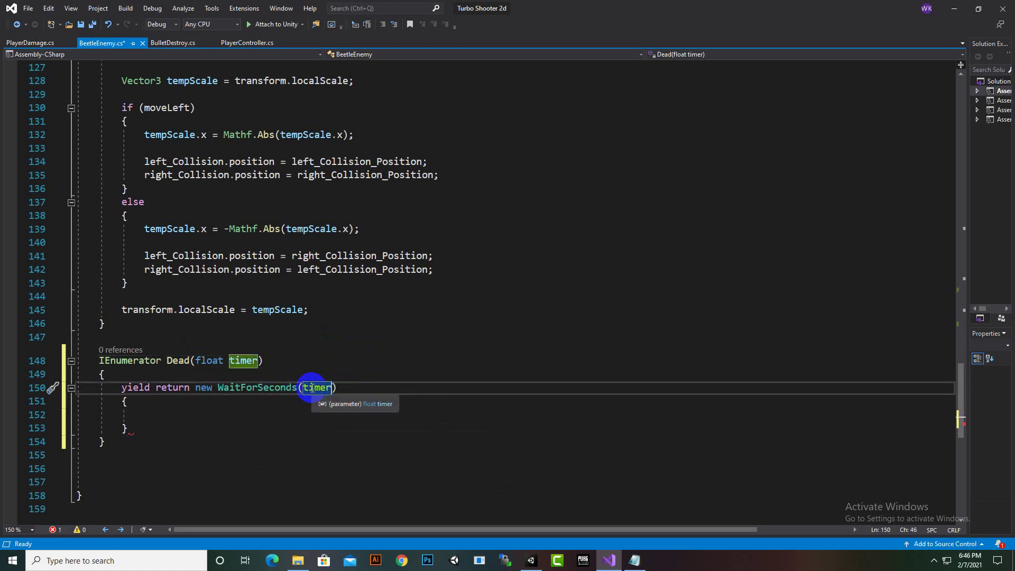
left_click(348, 375)
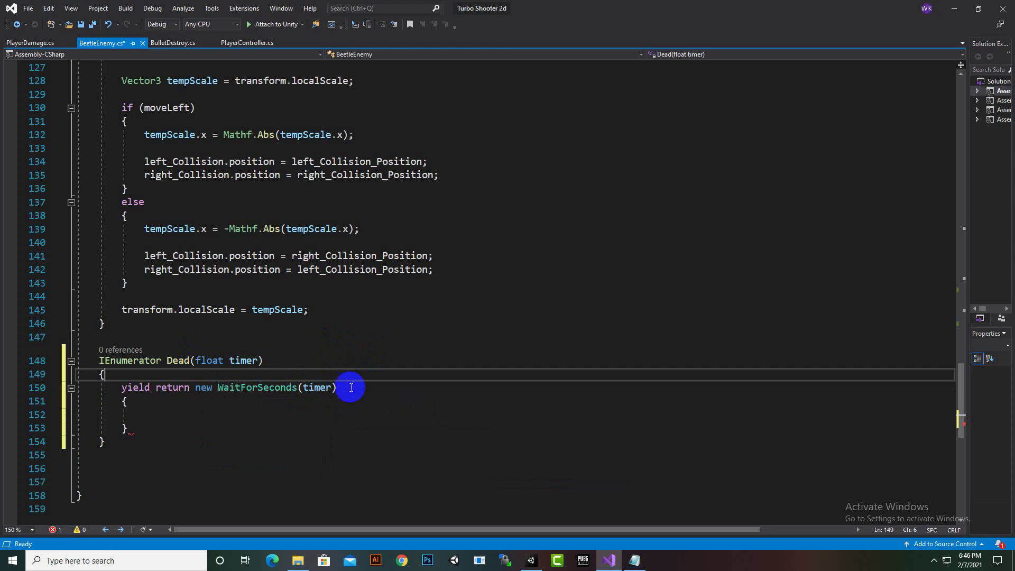
Step: Add gameObject.SetActive(false); after the WaitForSeconds line in Dead
left_click(343, 388)
type(";")
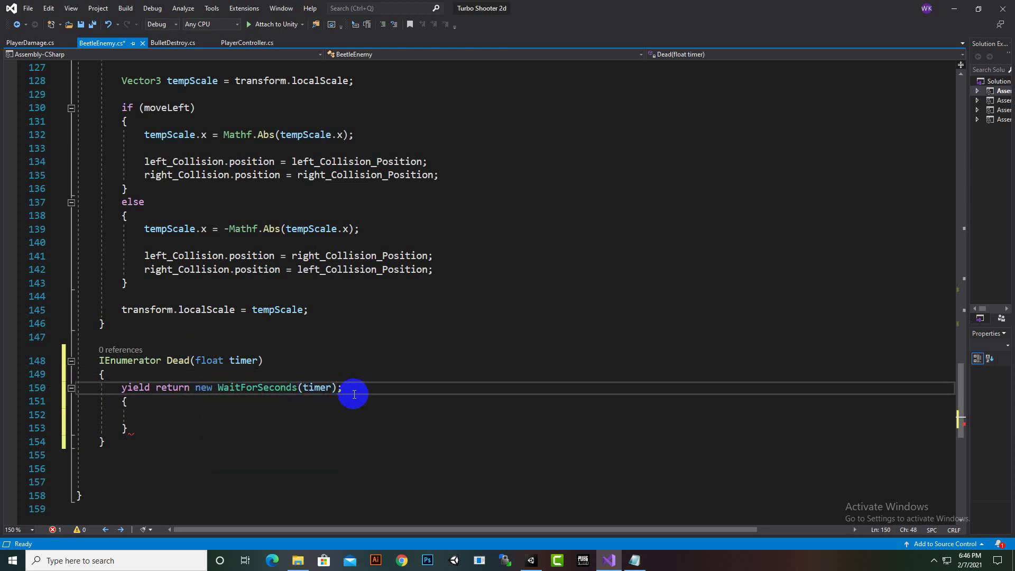
key("Return")
type("g")
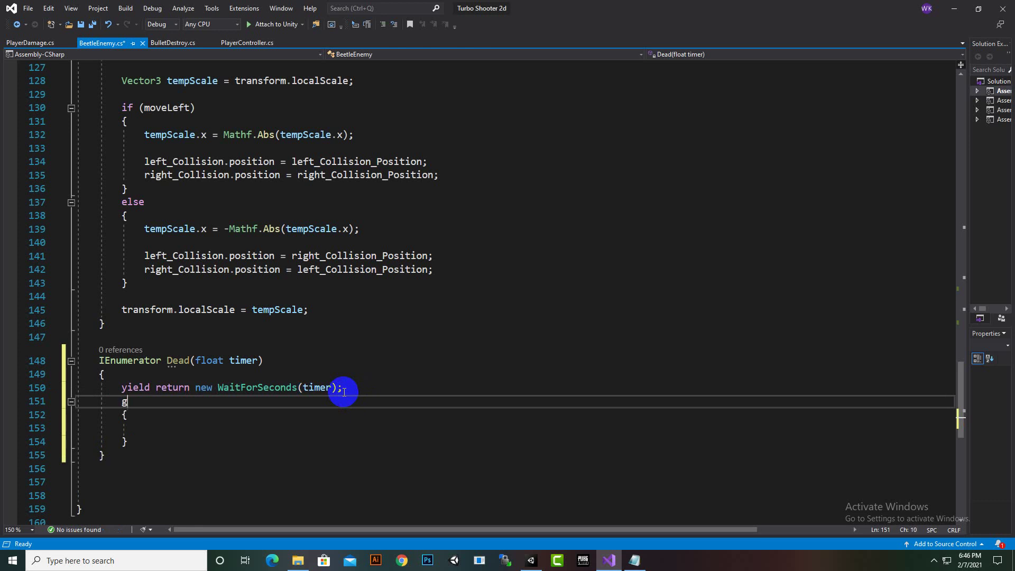
type("ame")
key("Tab")
type(".s")
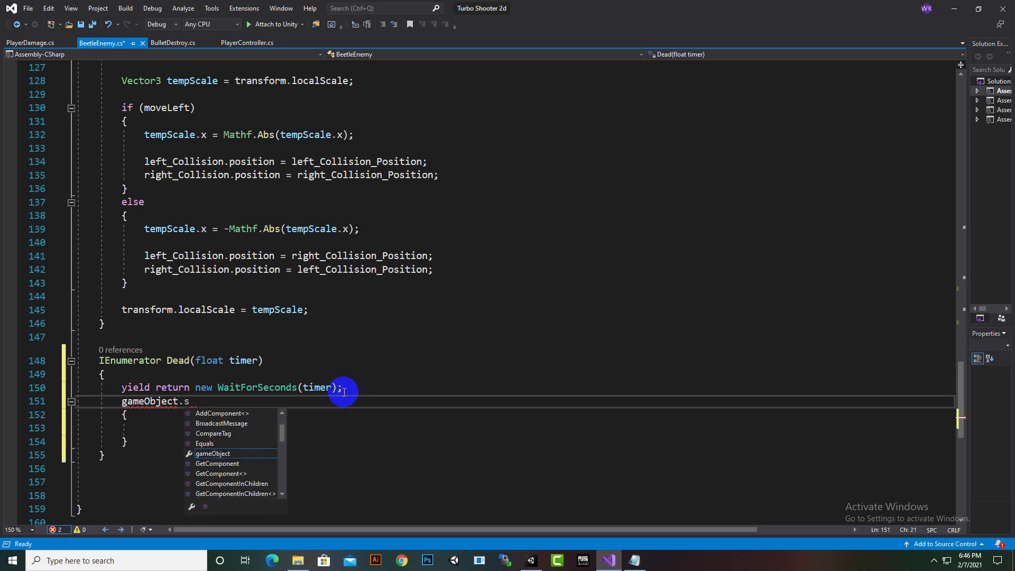
type("et")
key("Tab")
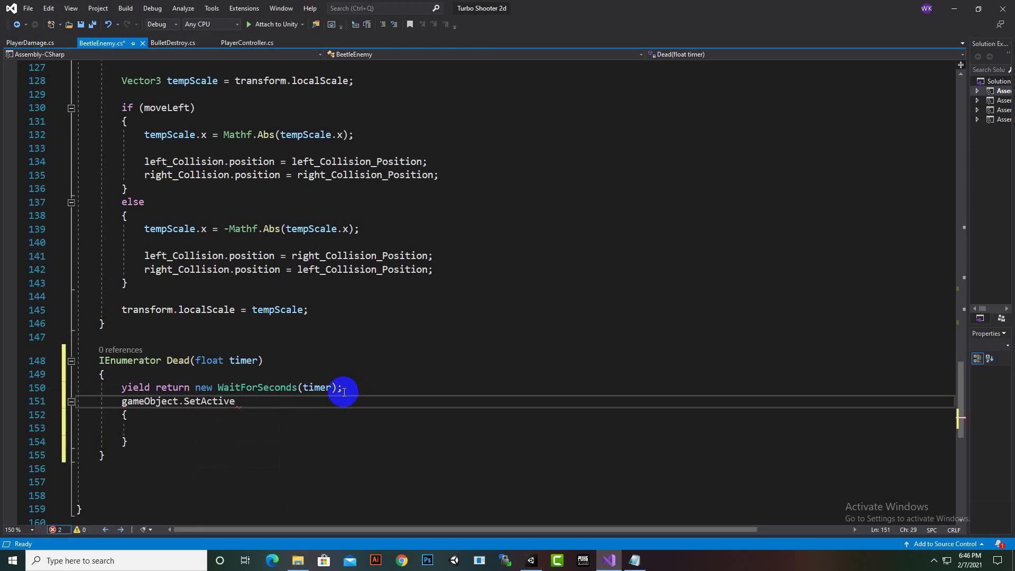
type("(false")
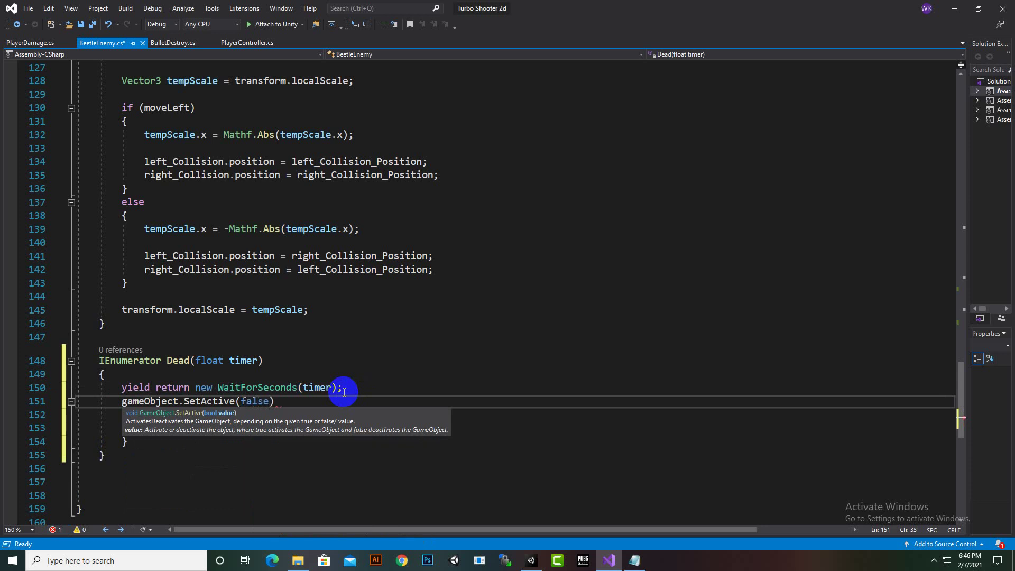
type(")")
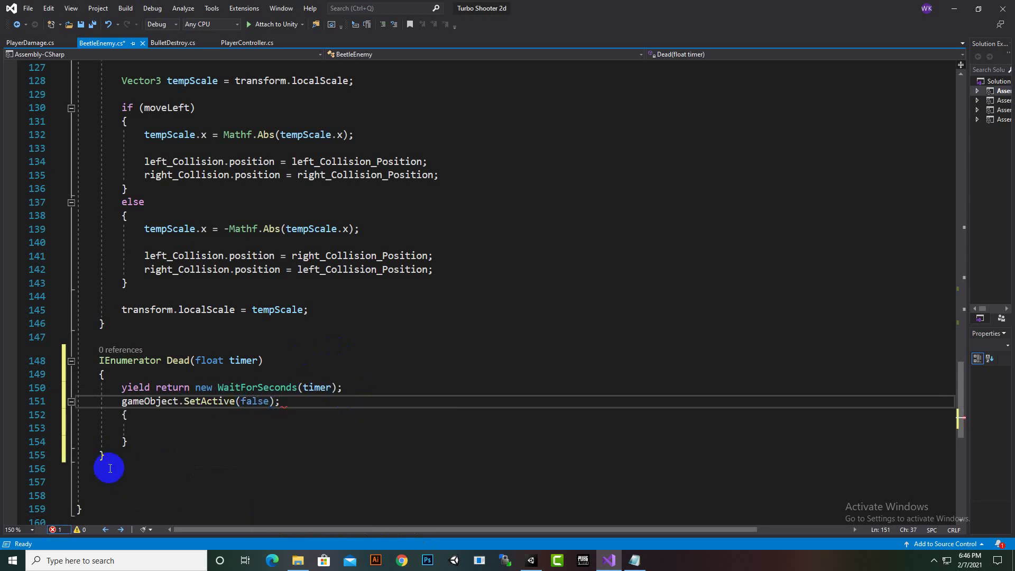
Step: Delete the leftover empty brace block in Dead and save BeetleEnemy.cs
left_click_drag(130, 443, 122, 415)
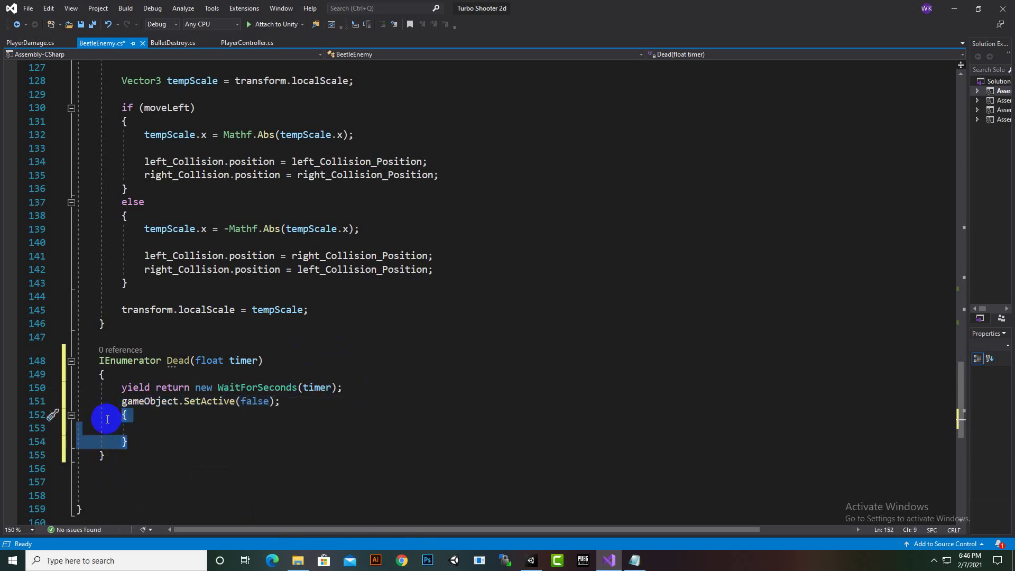
key("Delete")
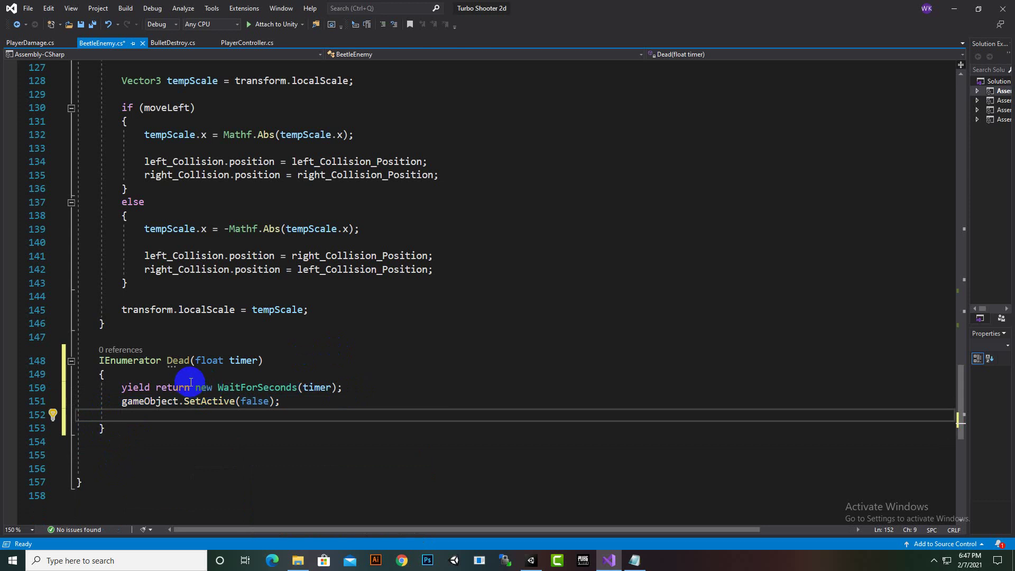
left_click(223, 388)
key("ctrl+s")
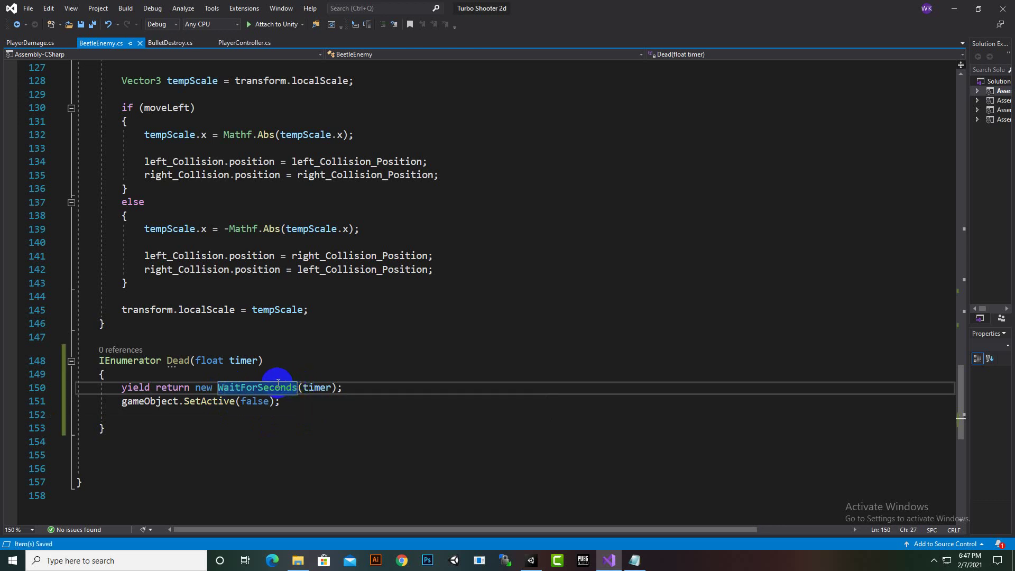
Step: Review the Dead coroutine, then scroll up to the side-hit DealDamage lines
left_click(331, 387)
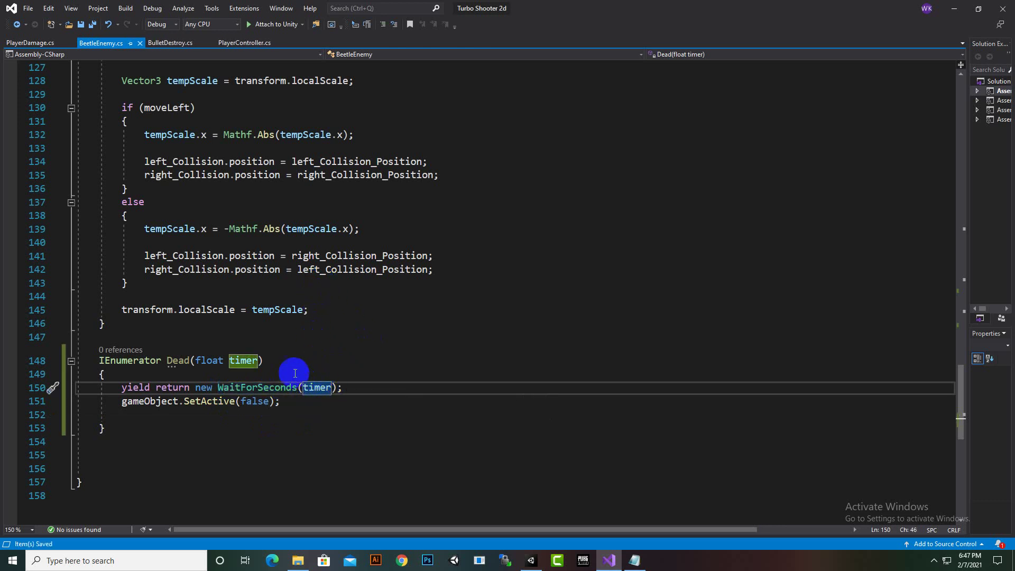
left_click(158, 361)
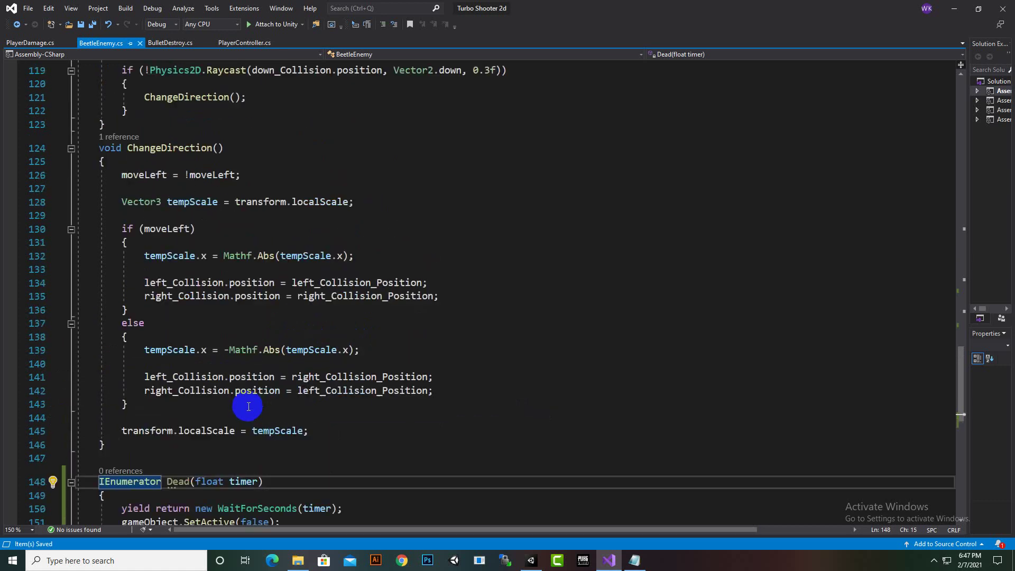
scroll(249, 403, "up", 6)
scroll(244, 403, "up", 1)
scroll(244, 403, "up", 4)
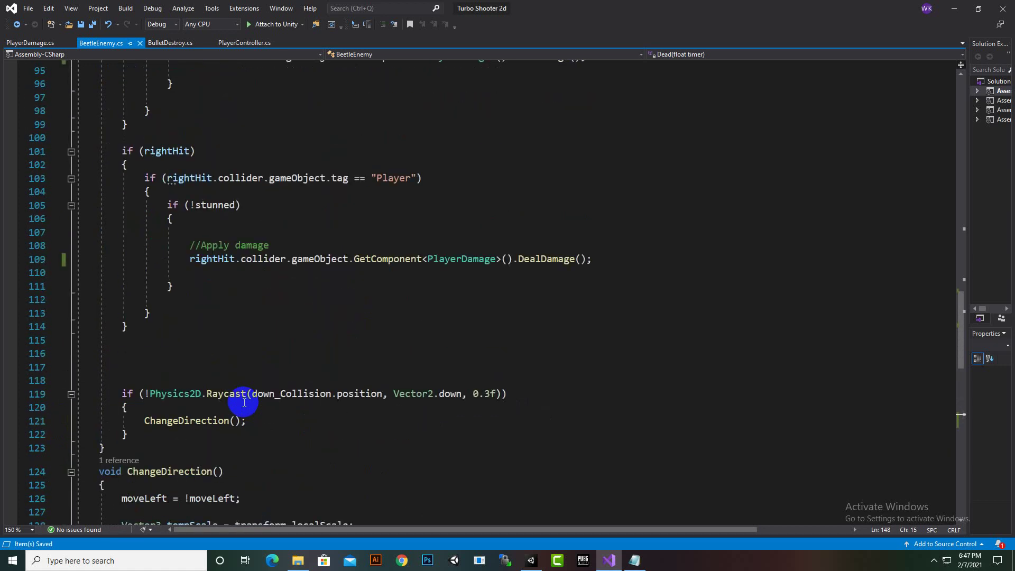
scroll(244, 402, "up", 4)
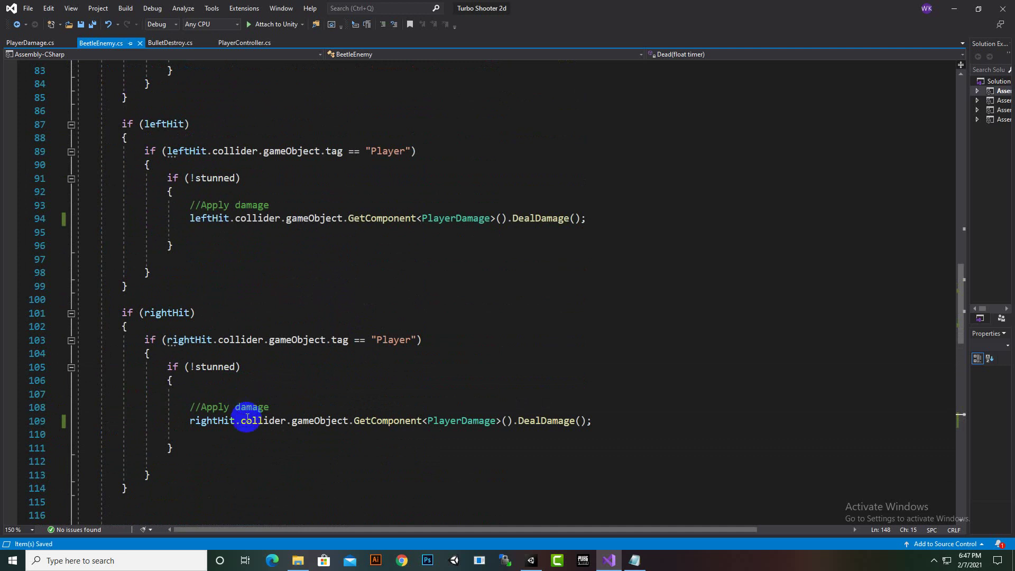
left_click(611, 423)
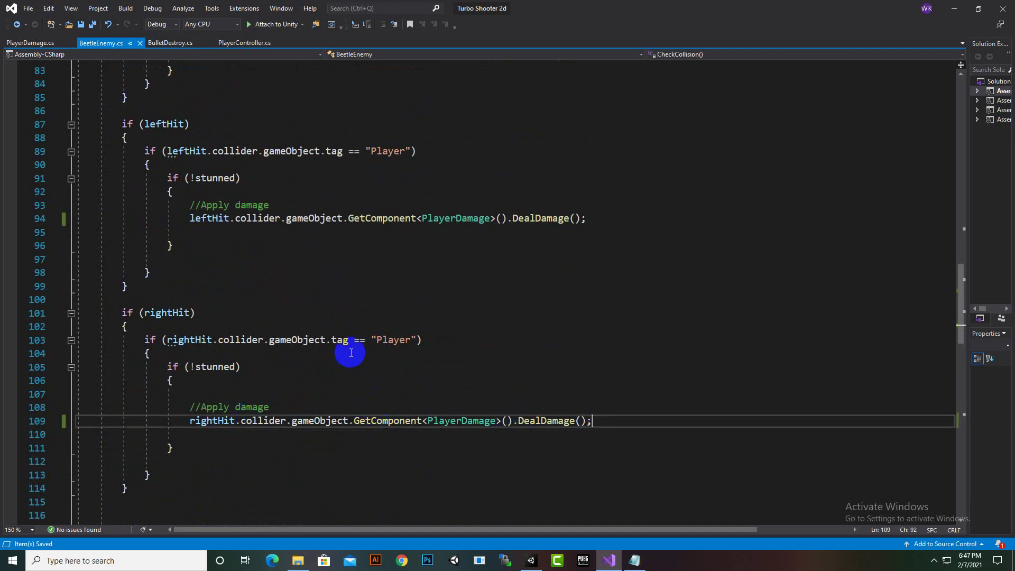
Step: Scroll up to CheckCollision's topHit check and place the caret after stunned = true
scroll(362, 351, "down", 1)
scroll(365, 351, "down", 4)
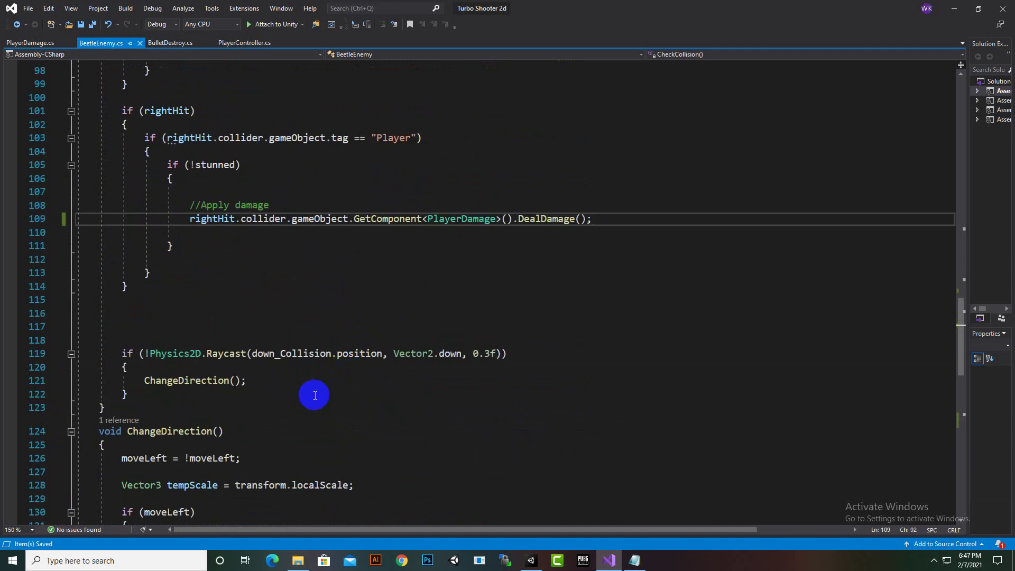
scroll(321, 390, "up", 4)
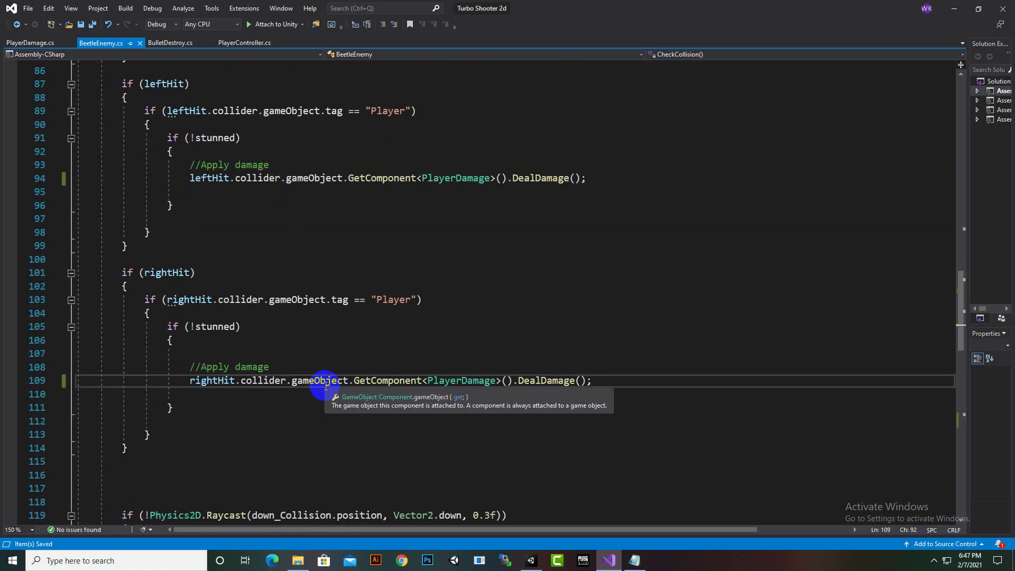
scroll(324, 388, "up", 3)
scroll(323, 387, "up", 2)
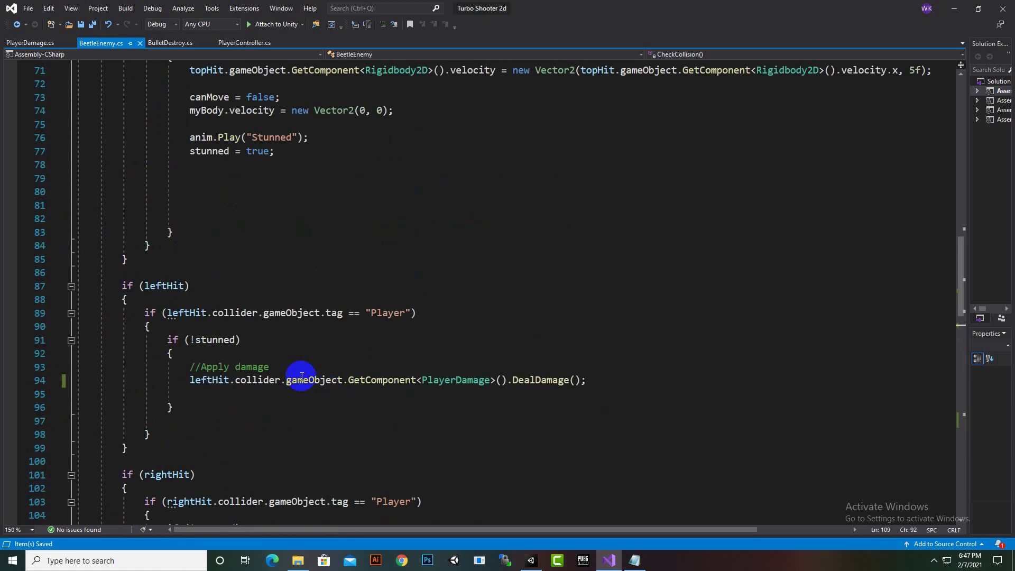
scroll(251, 338, "up", 3)
scroll(251, 338, "up", 2)
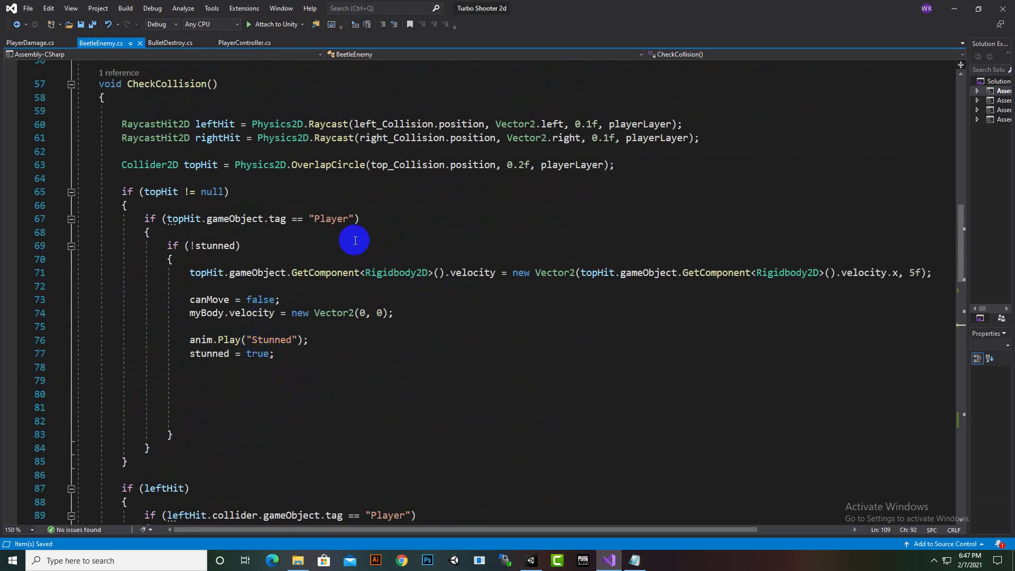
left_click(160, 193)
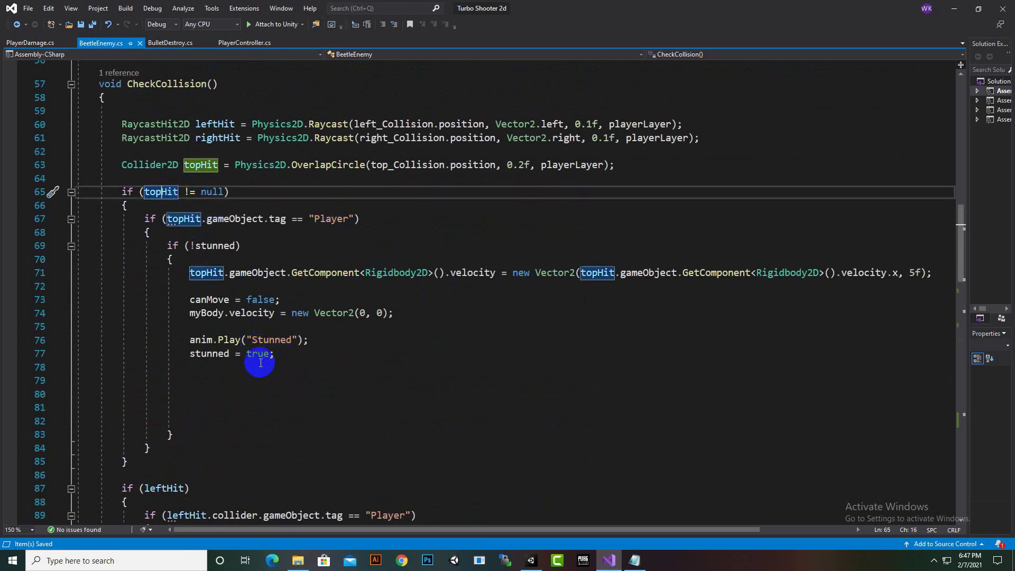
left_click(276, 354)
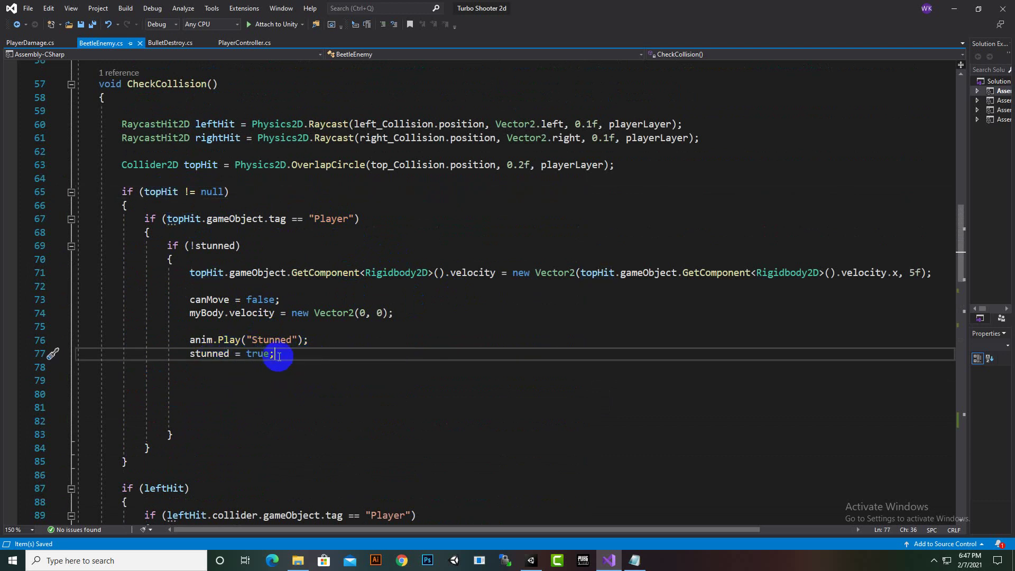
Step: On a new line after stunned = true, write StopCoroutine(Dead())
key("Return")
type("s")
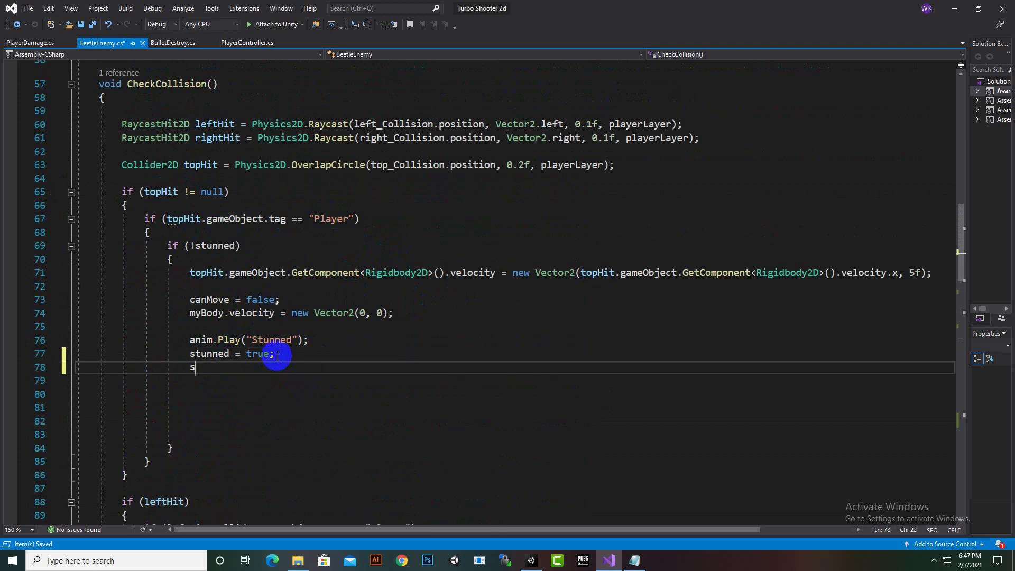
type("t")
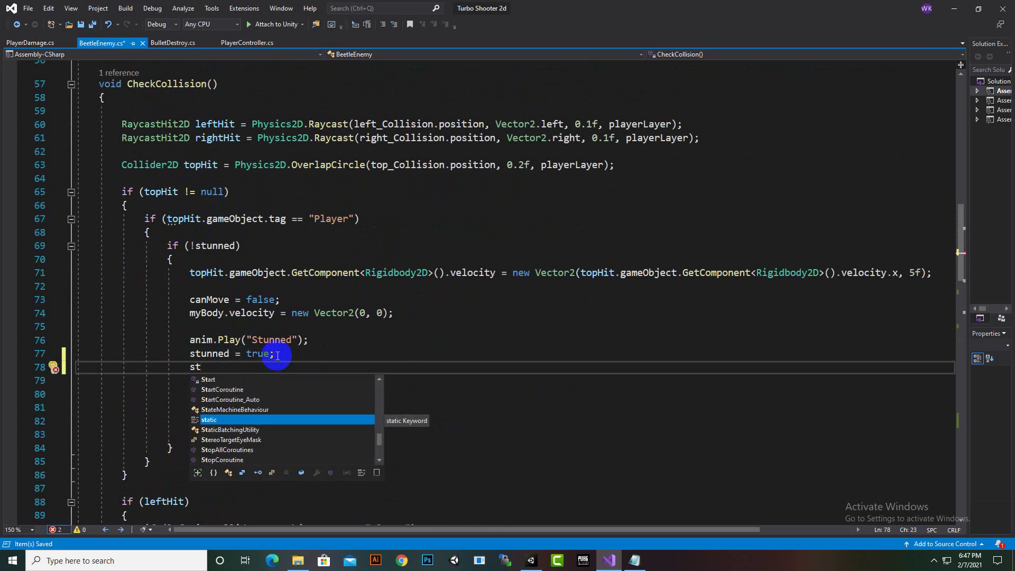
key("Down")
key("Down")
key("Down")
key("Down")
key("Down")
key("Tab")
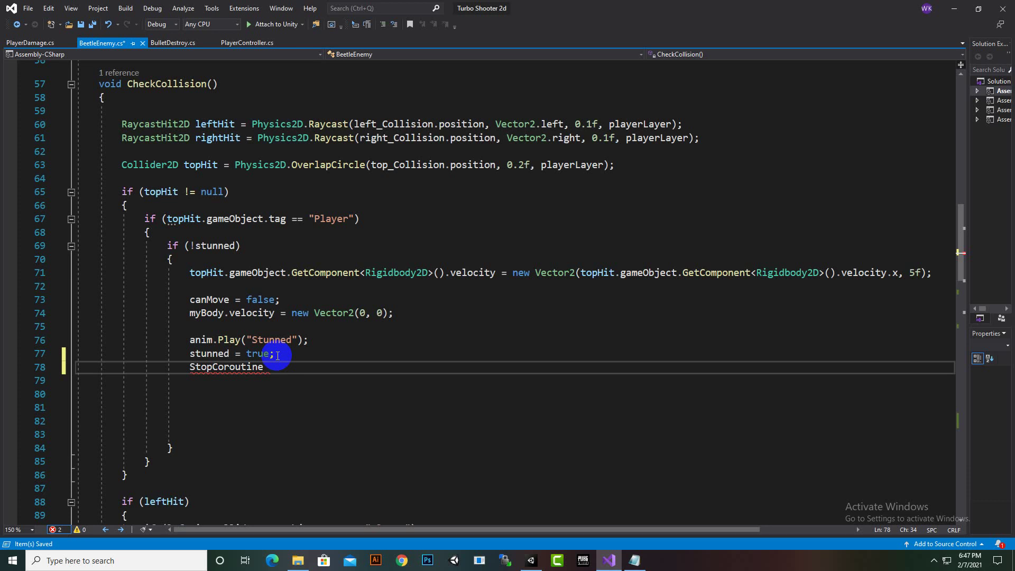
type("(")
type("StartCoroutine(WaitForDamage());")
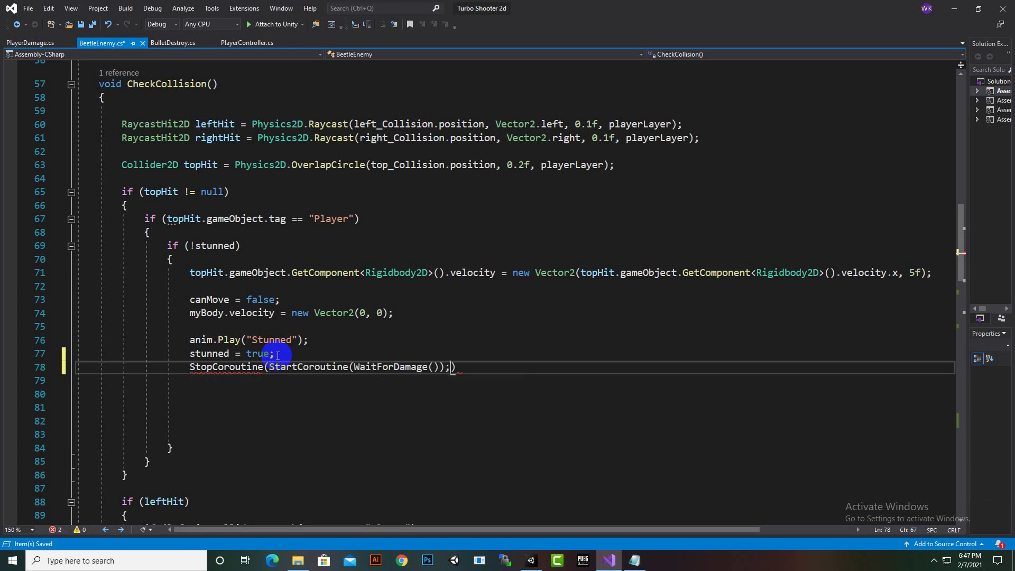
key("ctrl+z")
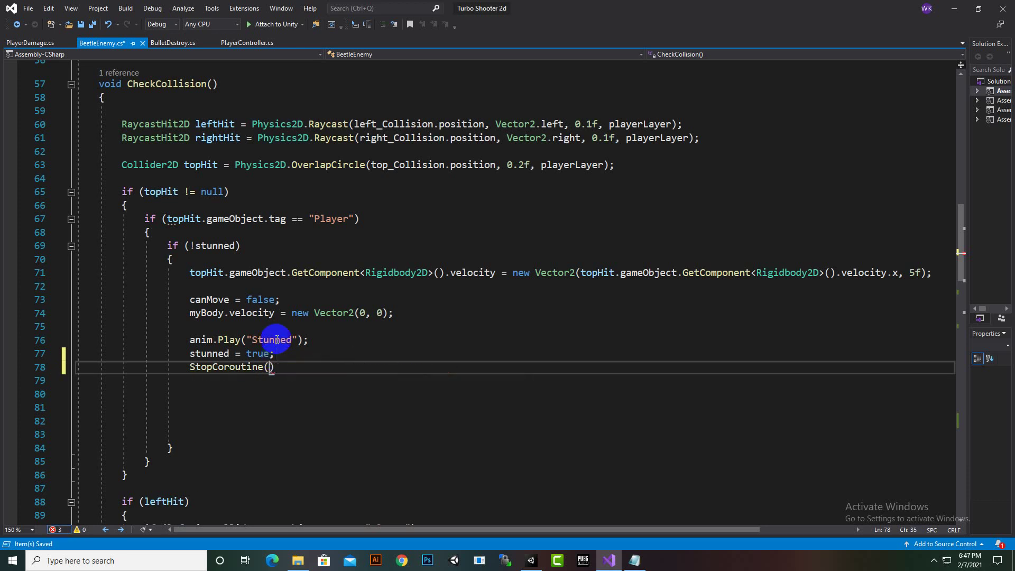
type("Dead")
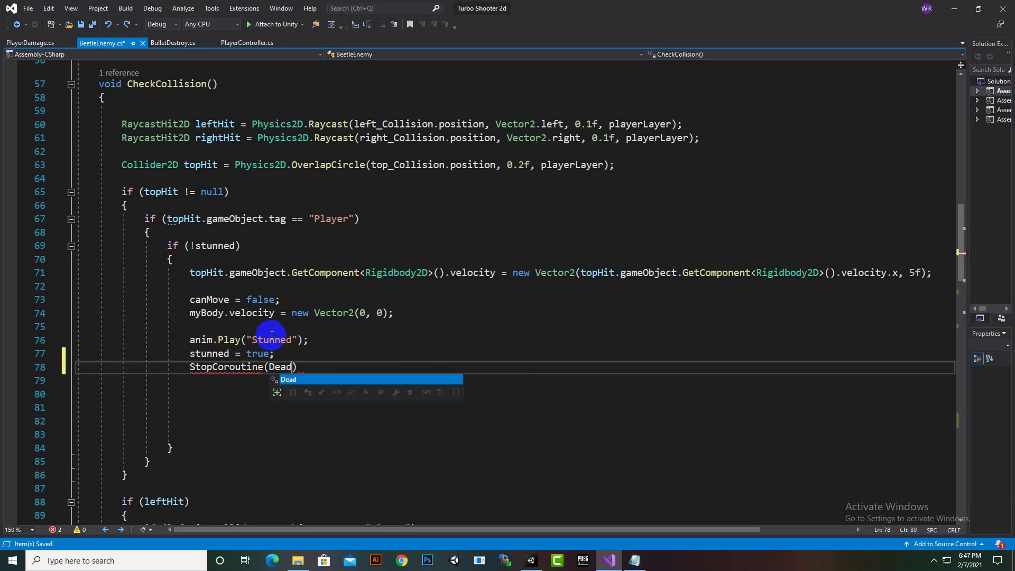
type("());")
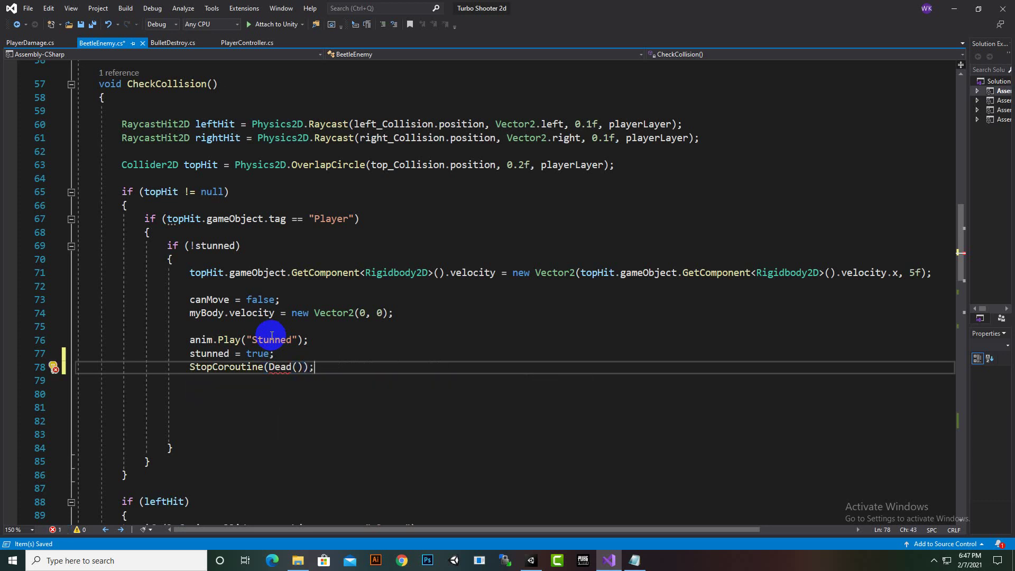
Step: Fix the call into StartCoroutine(Dead()) using the StartCoroutine suggestion
left_click(209, 369)
key("BackSpace")
key("Delete")
key("Delete")
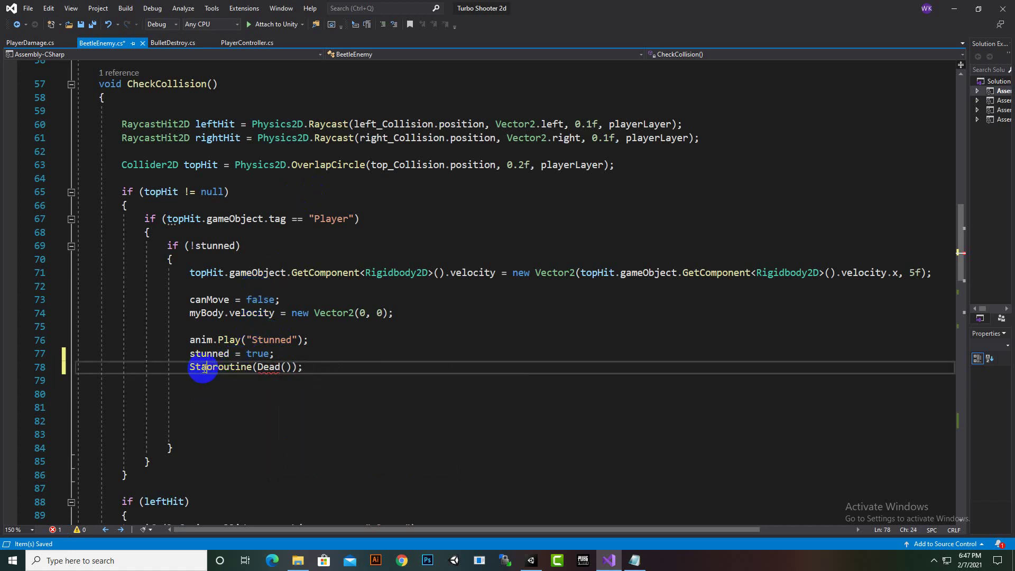
type("art")
key("Delete")
key("Delete")
type("c")
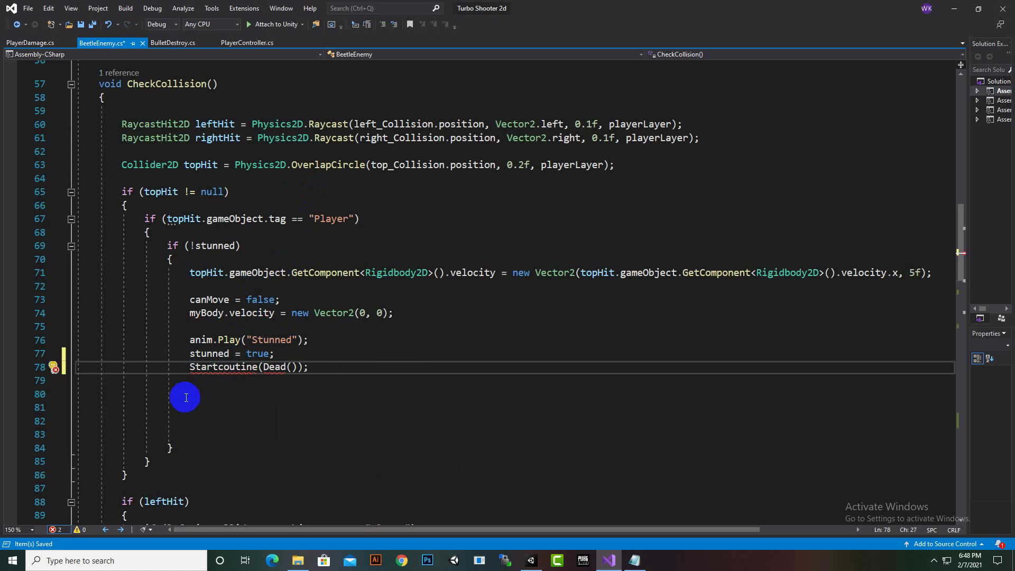
key("BackSpace")
type("C")
left_click_drag(306, 366, 193, 372)
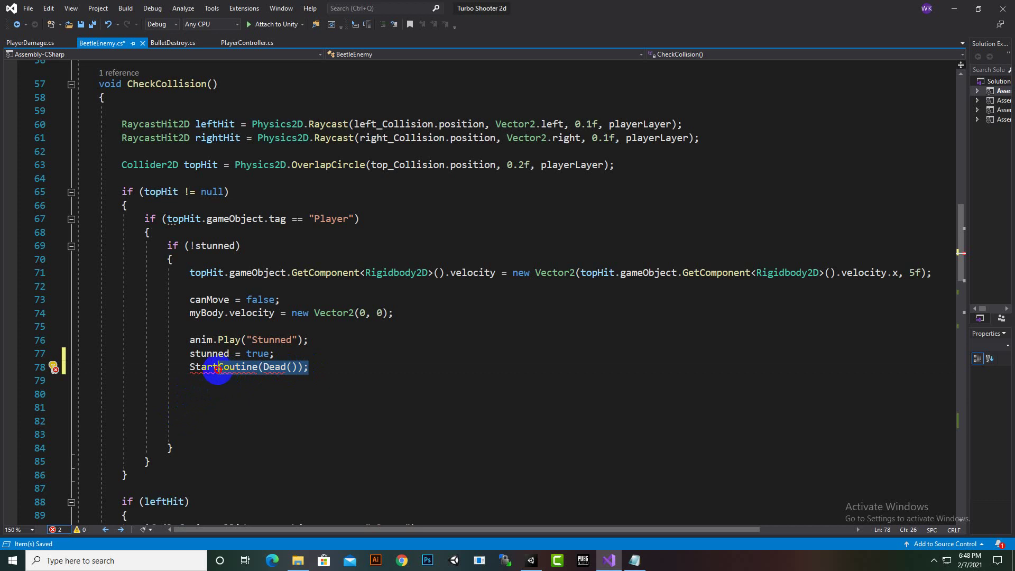
type("st")
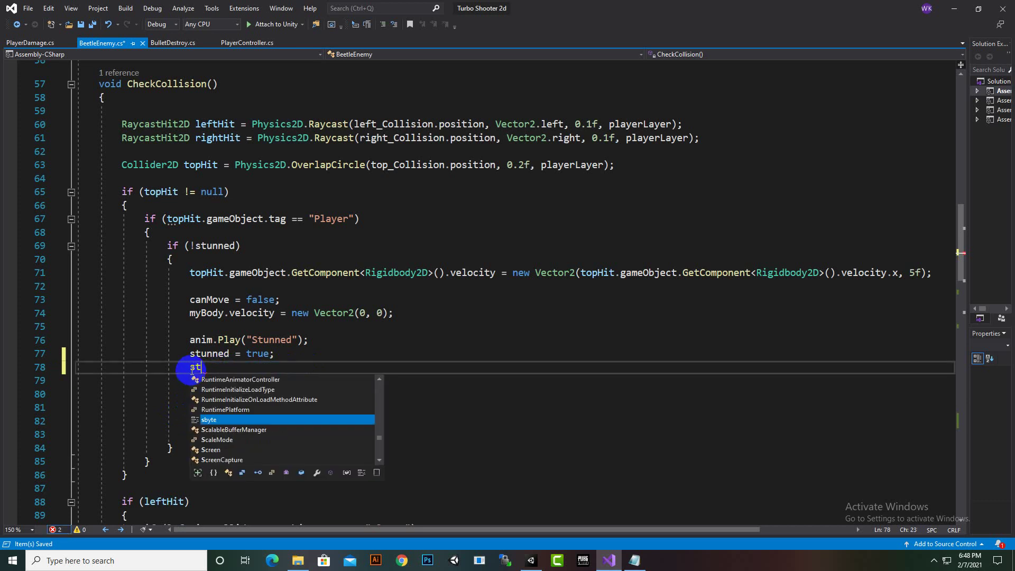
type("a")
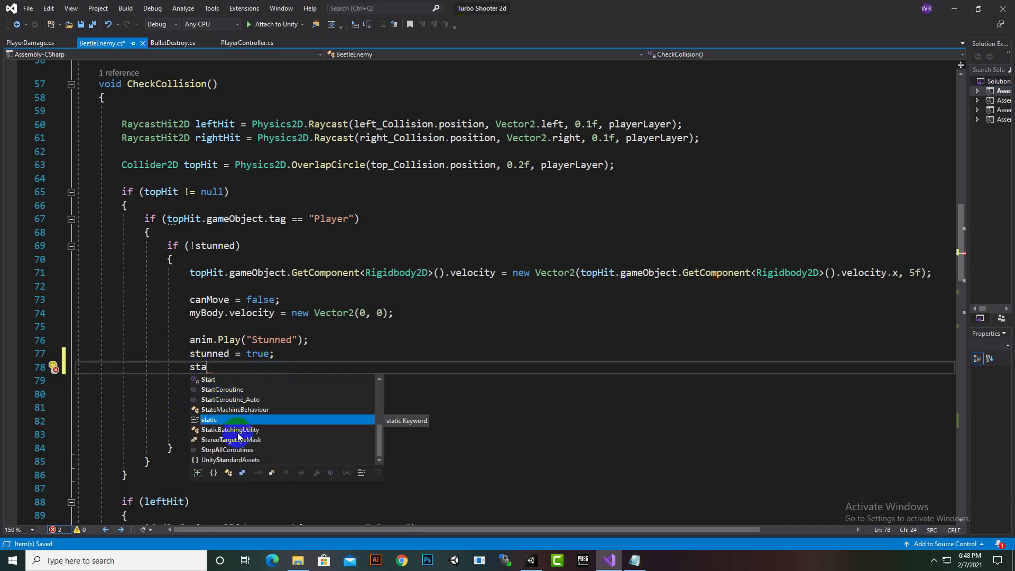
double_click(232, 389)
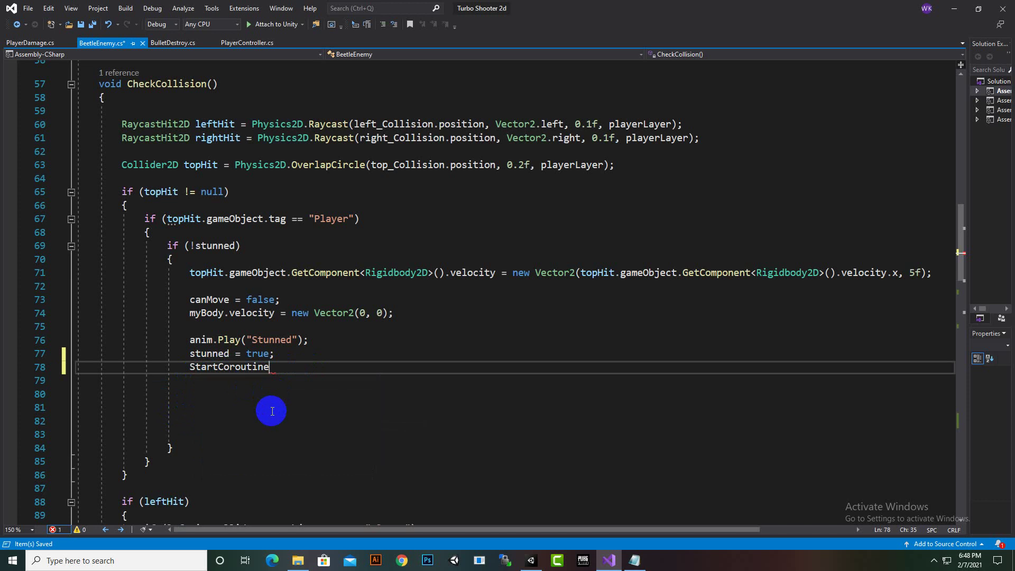
type("(Dead")
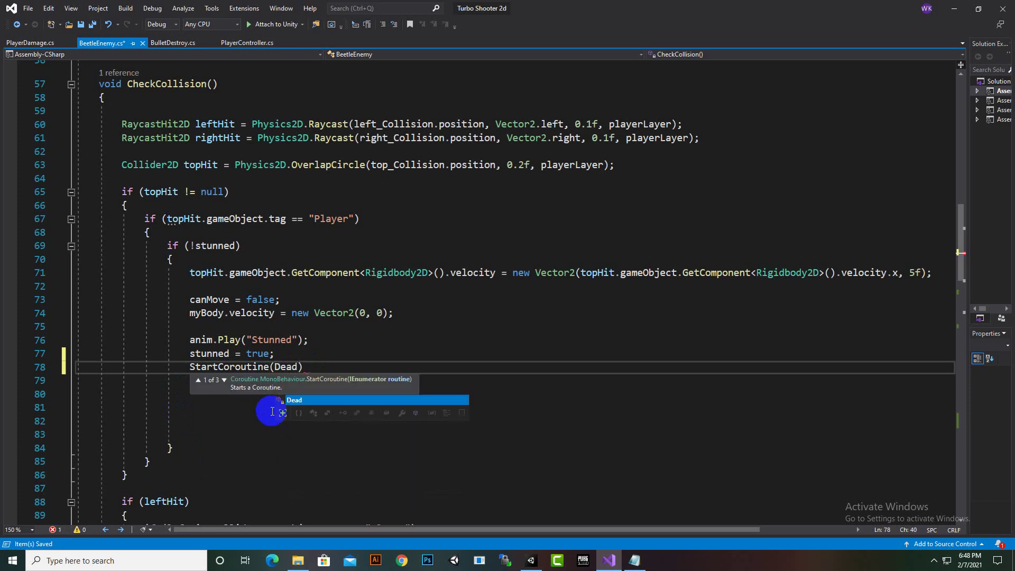
type("());")
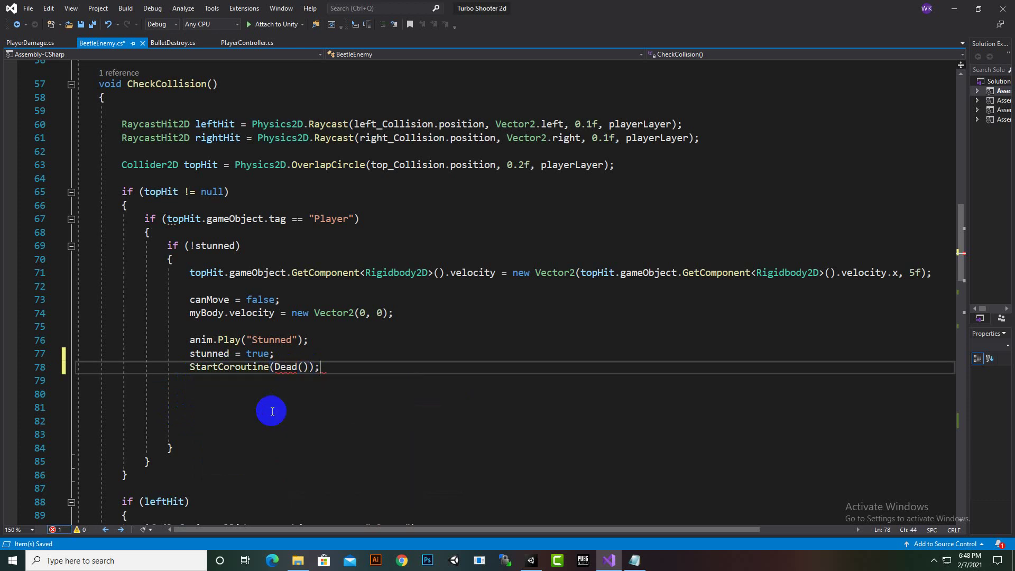
Step: Scroll down to inspect the Dead coroutine and its WaitForSeconds call
scroll(272, 411, "down", 1)
scroll(302, 406, "down", 4)
scroll(358, 403, "down", 5)
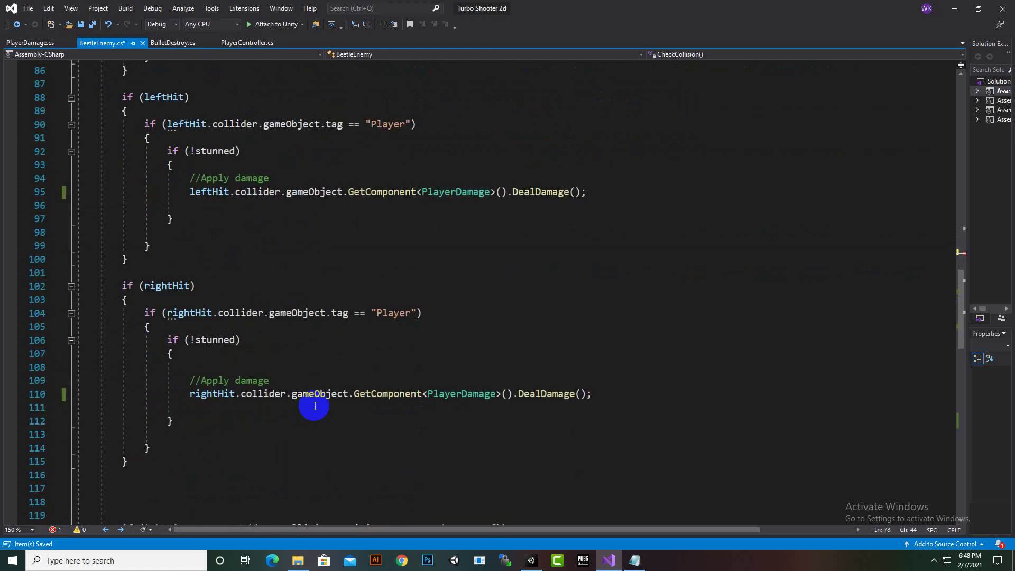
scroll(314, 405, "down", 5)
scroll(370, 403, "down", 6)
scroll(317, 402, "down", 3)
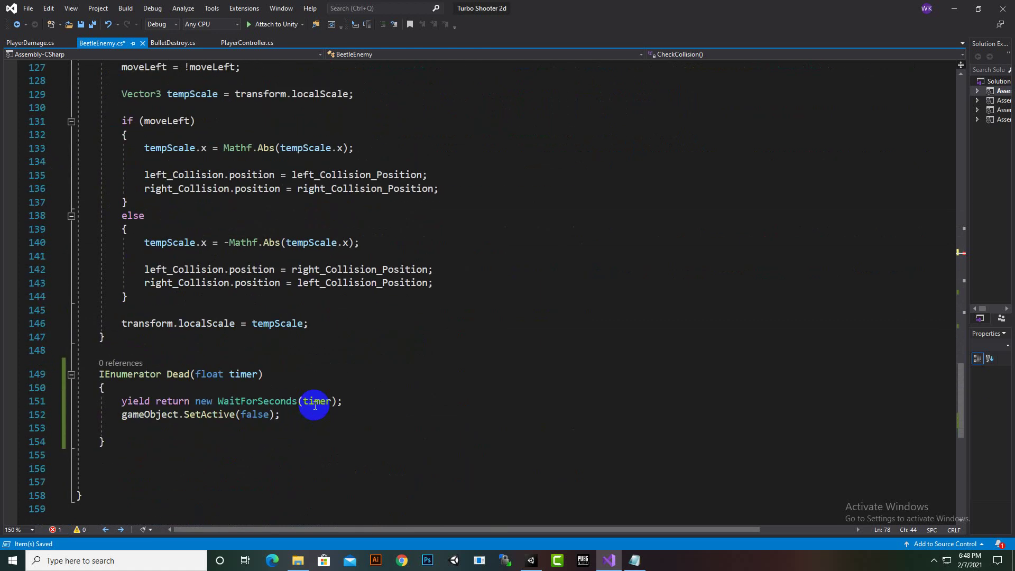
left_click(190, 374)
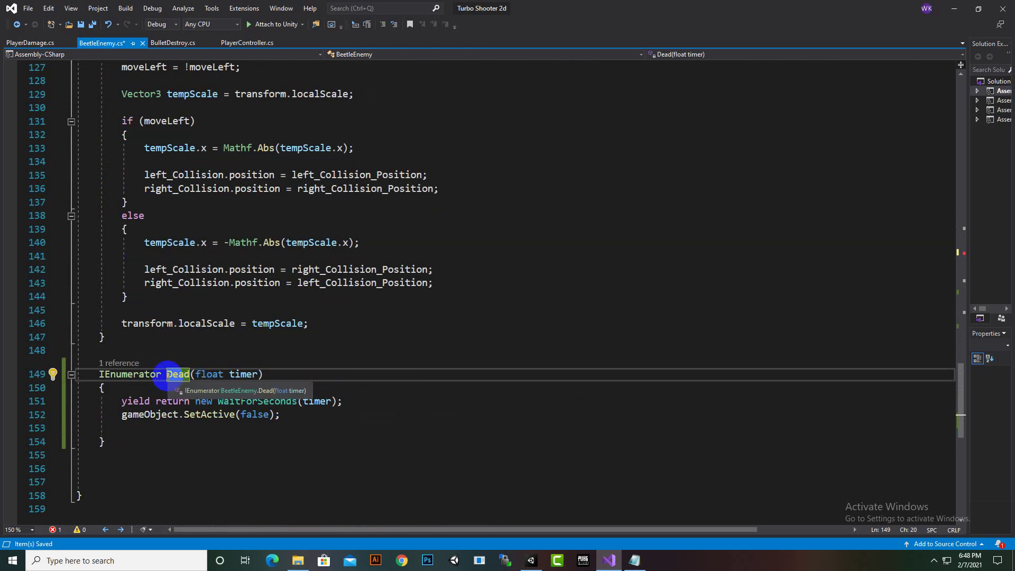
left_click(234, 401)
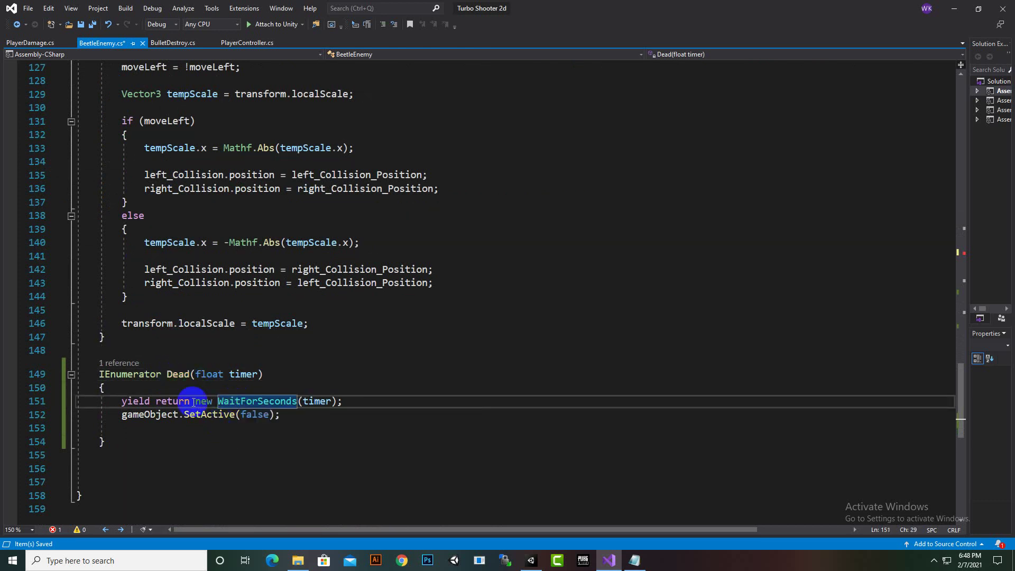
left_click_drag(190, 374, 167, 374)
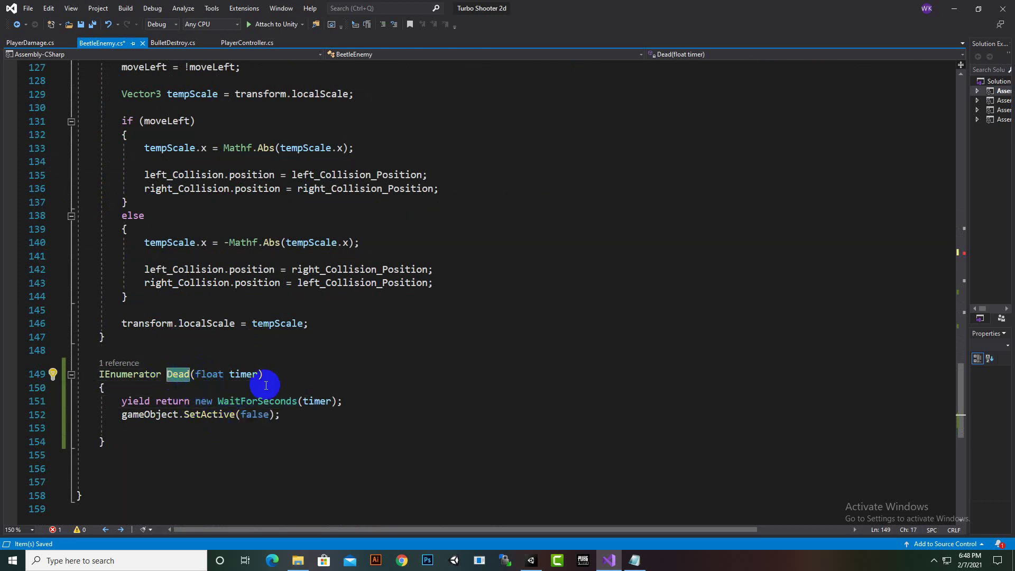
Step: Pass 0.5 into the Dead() call on line 78 and save BeetleEnemy.cs
scroll(264, 391, "up", 4)
scroll(267, 391, "up", 8)
scroll(275, 383, "up", 3)
scroll(286, 372, "up", 2)
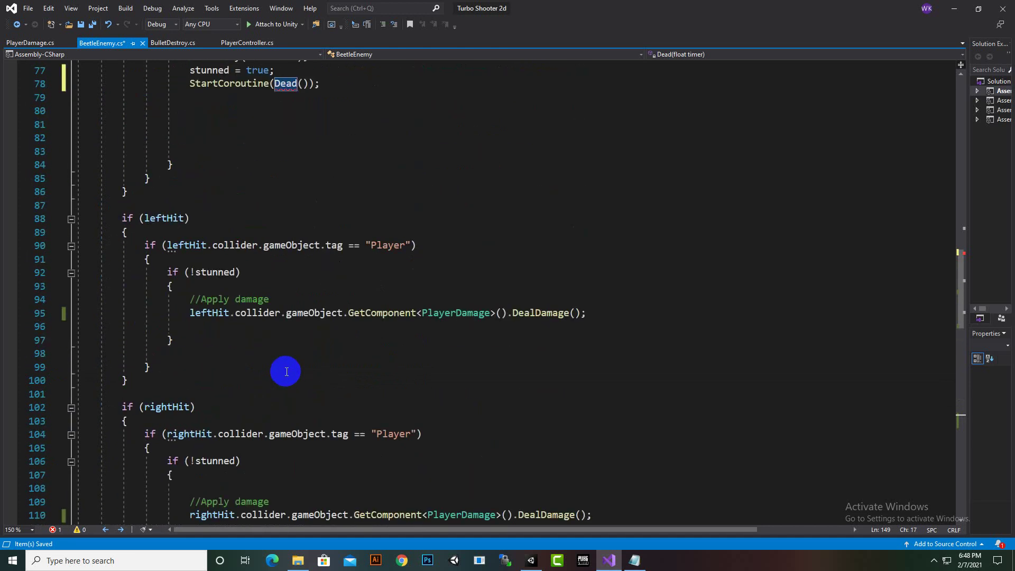
scroll(286, 372, "up", 4)
left_click(309, 247)
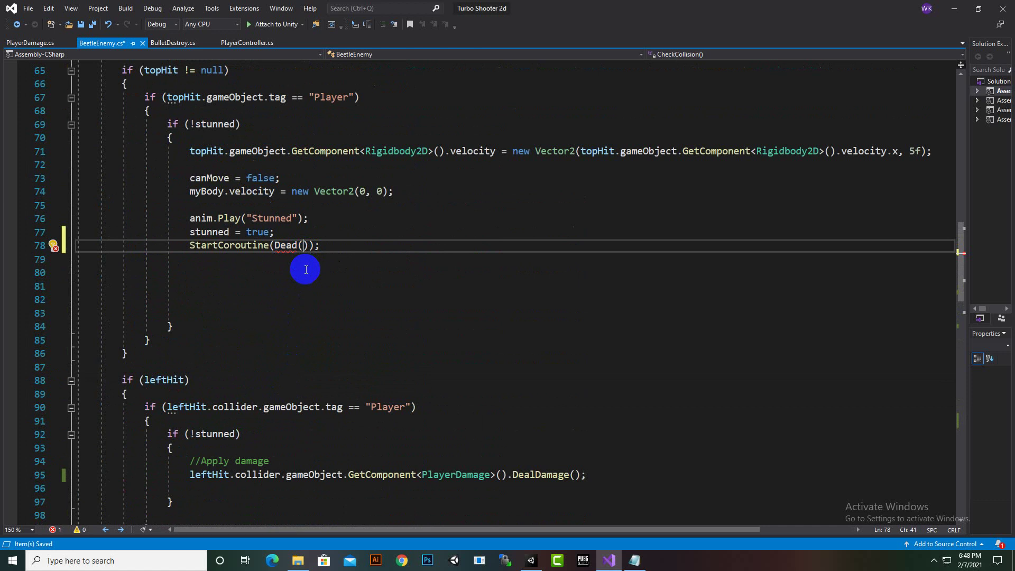
type("0.5f")
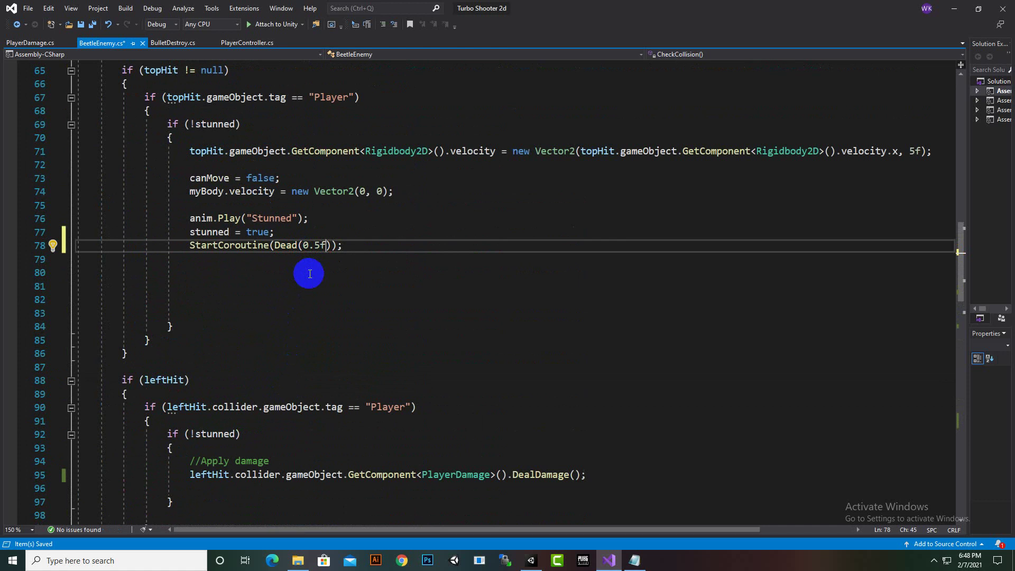
key("ctrl+s")
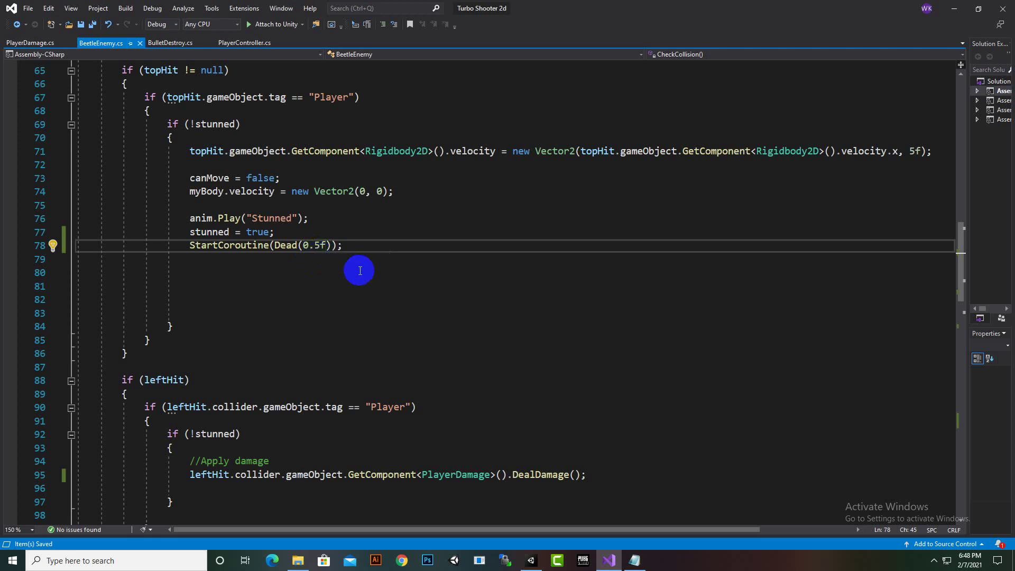
Step: In Unity, start Play mode and move the player toward the beetle
left_click(607, 563)
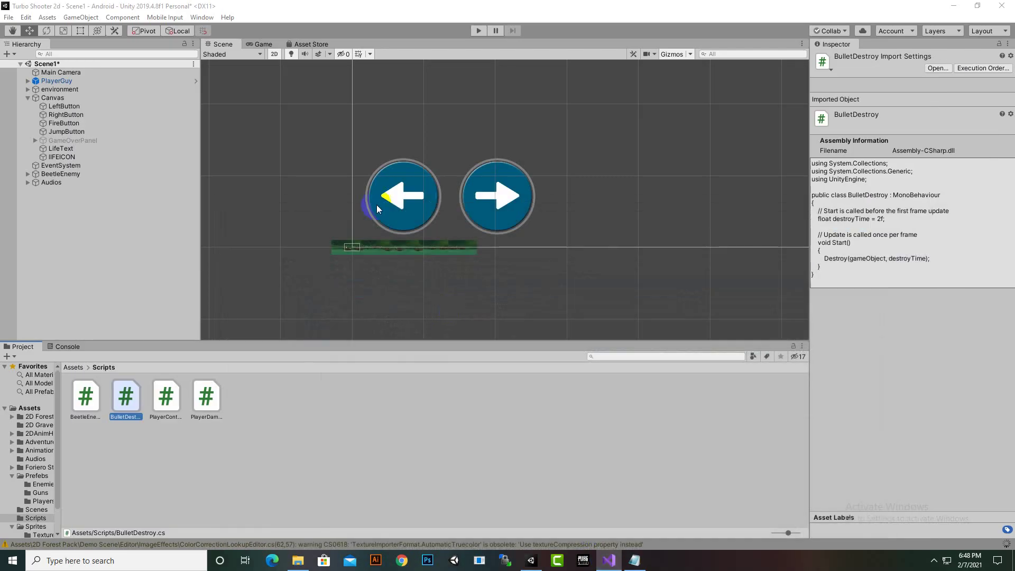
left_click(477, 31)
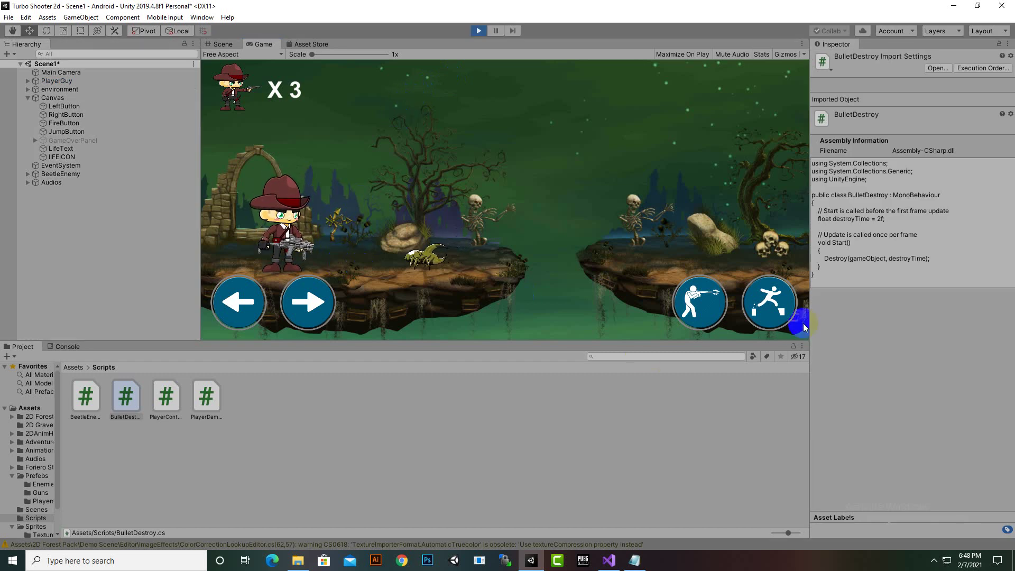
left_click(776, 305)
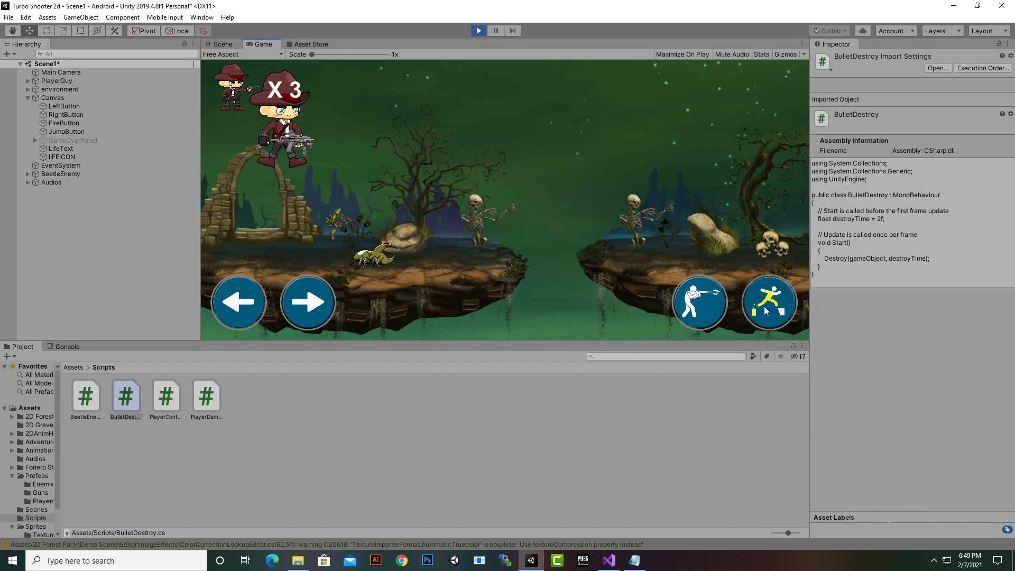
left_click(654, 305)
left_click(306, 323)
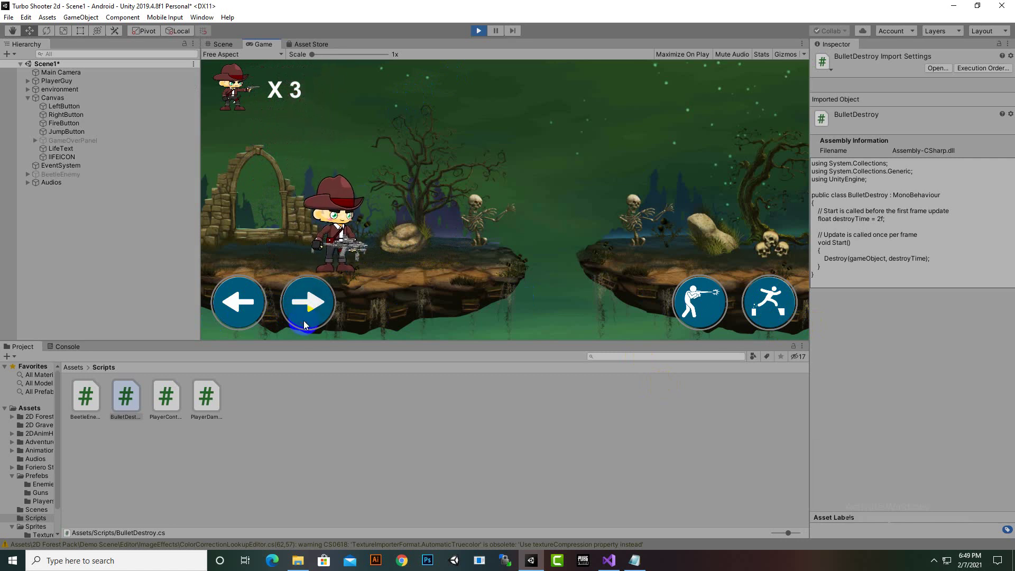
left_click(306, 324)
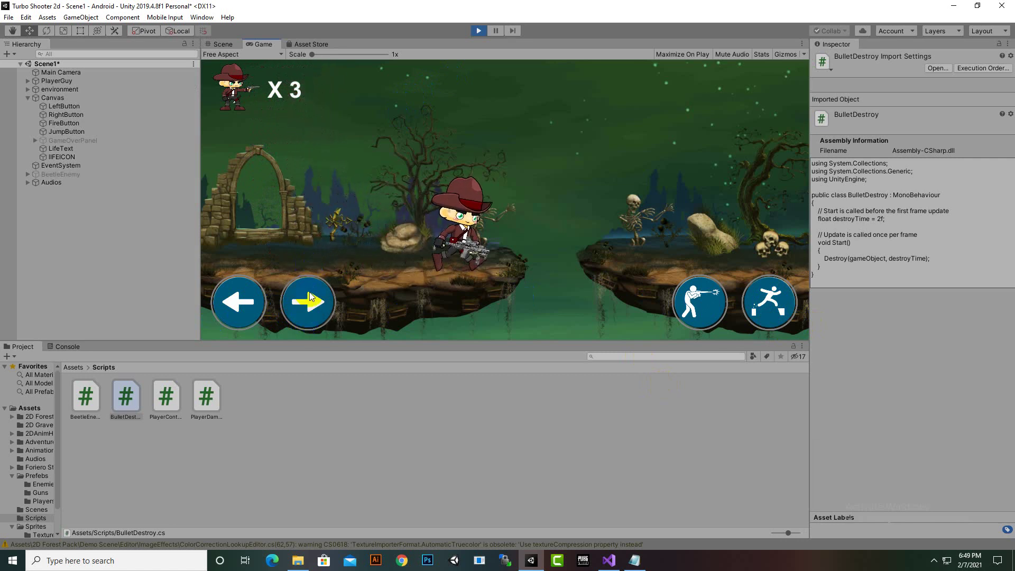
left_click(239, 298)
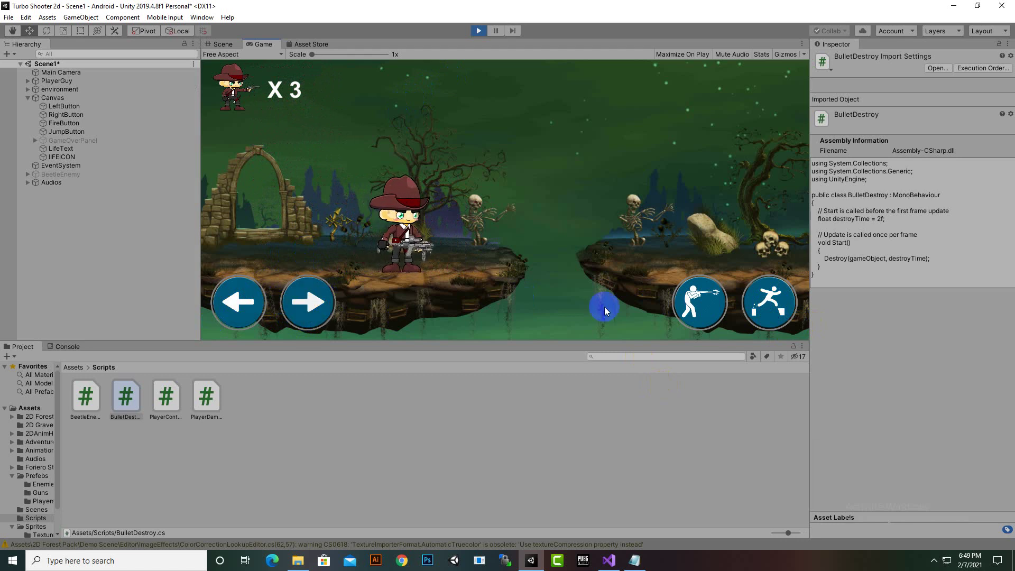
Step: Jump and fire bullets at the beetle, then stop the game and return to Visual Studio
left_click(705, 310)
left_click(783, 313)
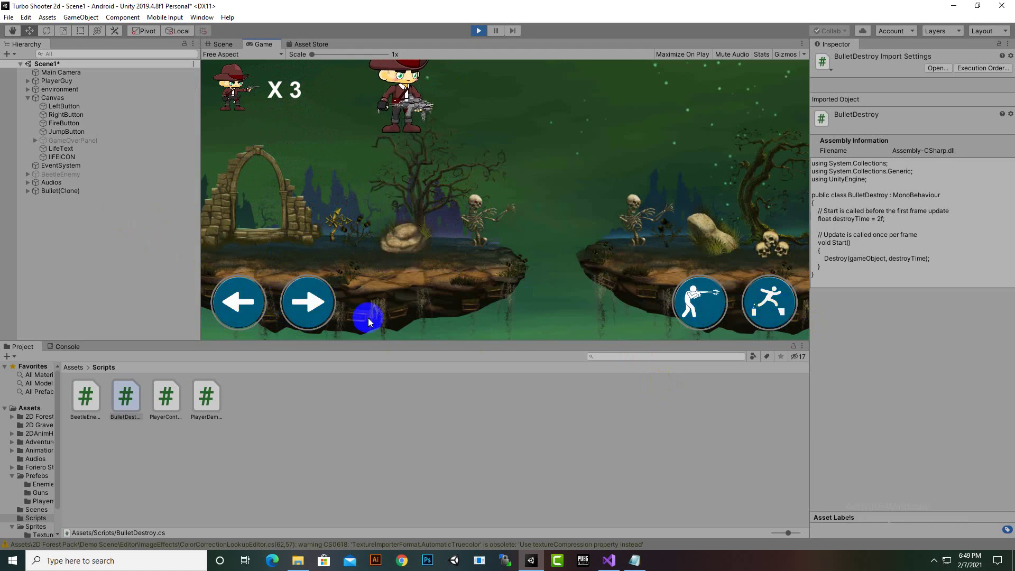
left_click(317, 301)
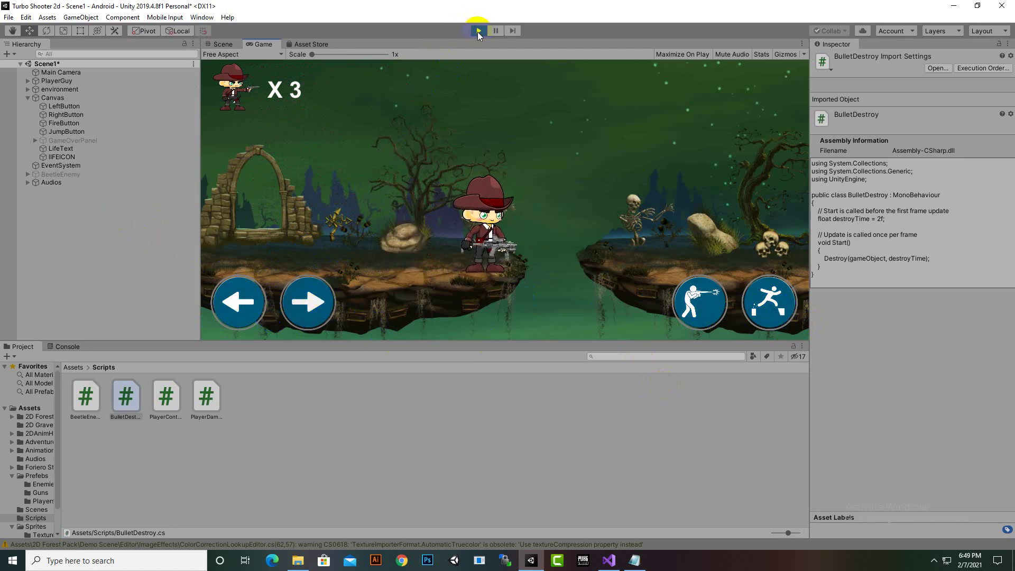
left_click(764, 309)
left_click(700, 312)
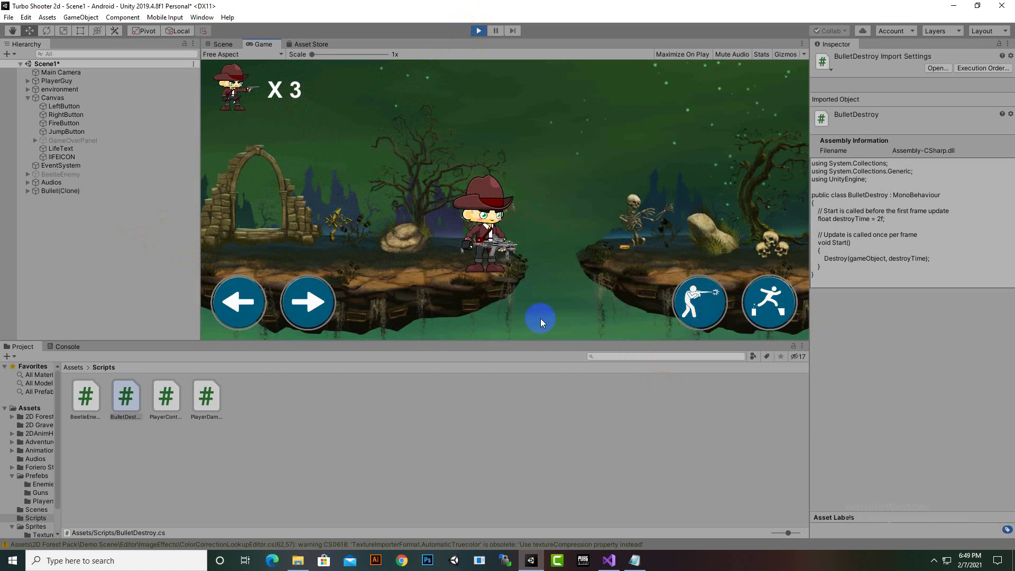
left_click(237, 309)
left_click(703, 302)
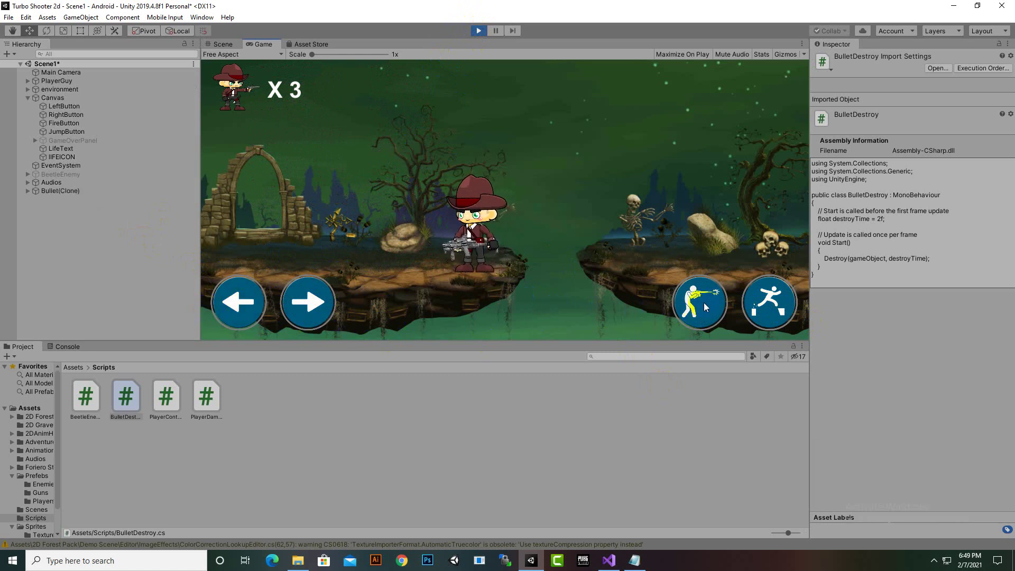
left_click(478, 30)
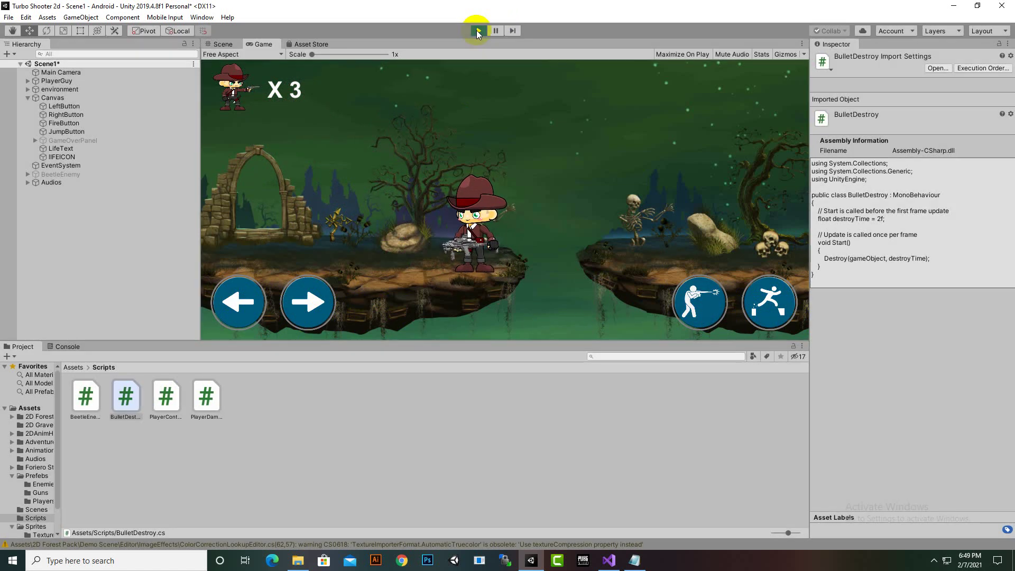
left_click(609, 560)
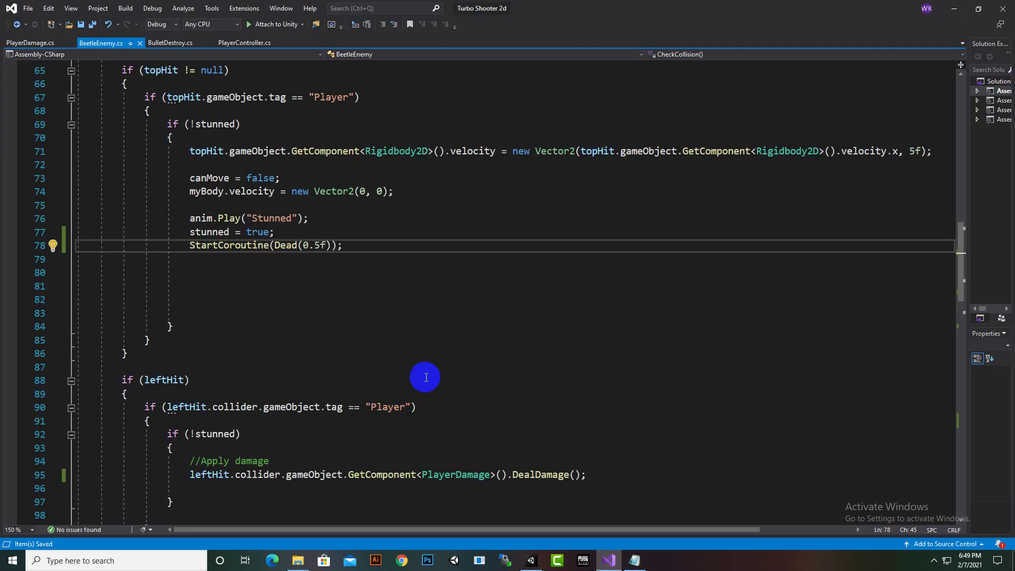
Step: Glance at the BulletDestroy.cs script, then come back to BeetleEnemy.cs
scroll(309, 411, "up", 1)
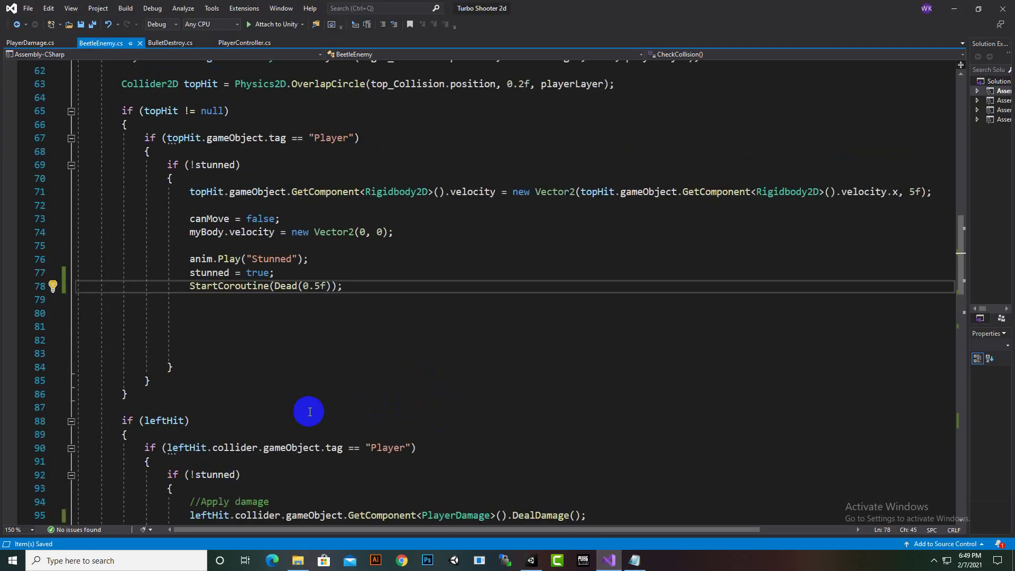
scroll(309, 412, "up", 1)
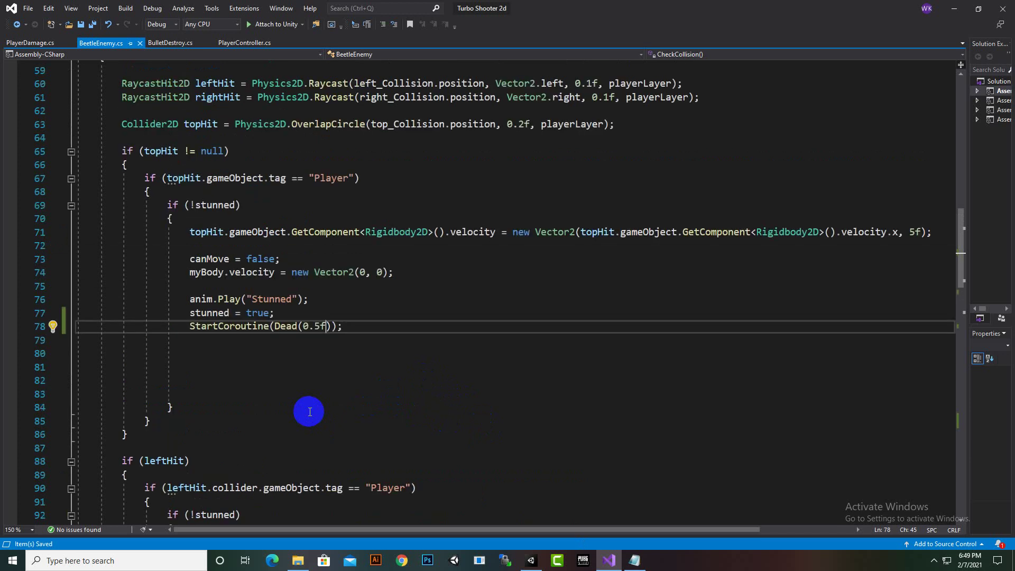
left_click(170, 43)
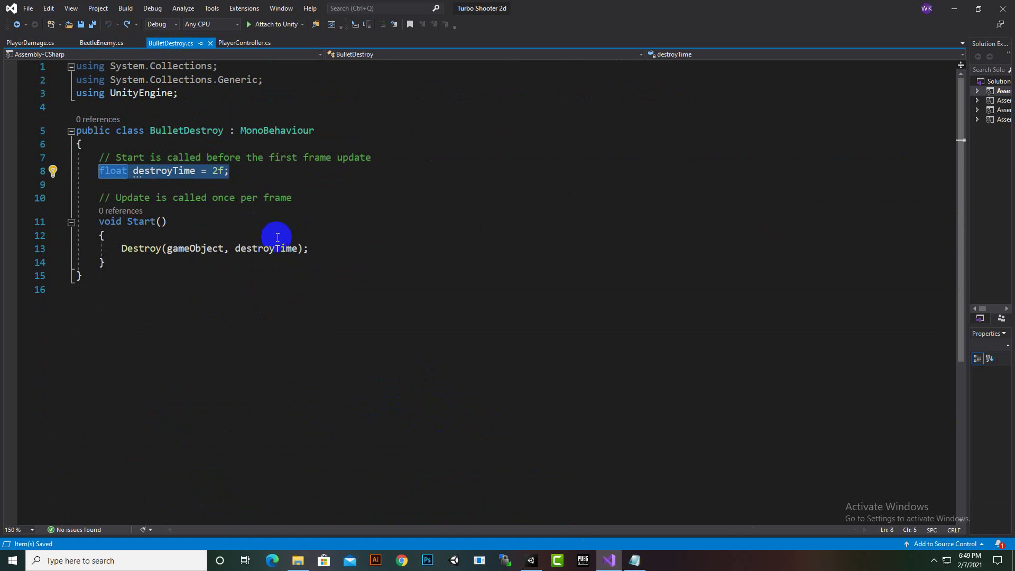
left_click(100, 42)
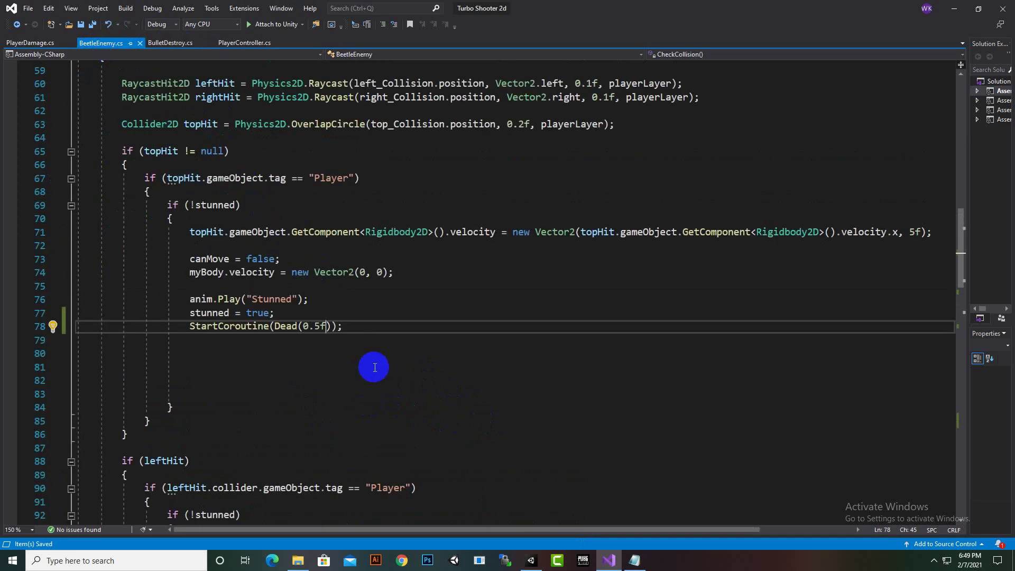
Step: On a new line below the Dead coroutine, start typing 'void OnT'
scroll(375, 367, "down", 5)
scroll(373, 364, "down", 6)
scroll(372, 364, "down", 5)
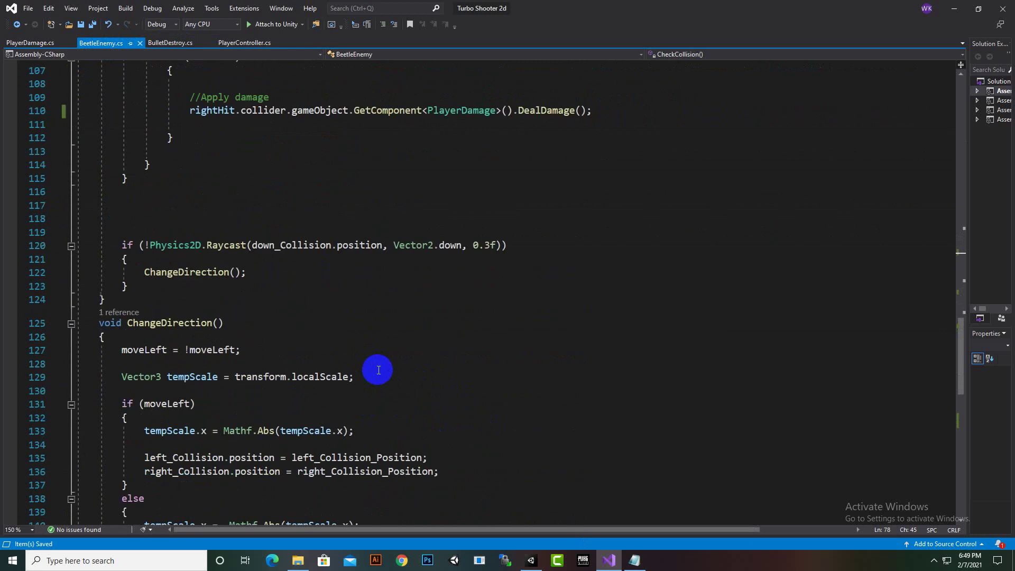
scroll(379, 370, "down", 5)
scroll(379, 370, "down", 5)
left_click(241, 335)
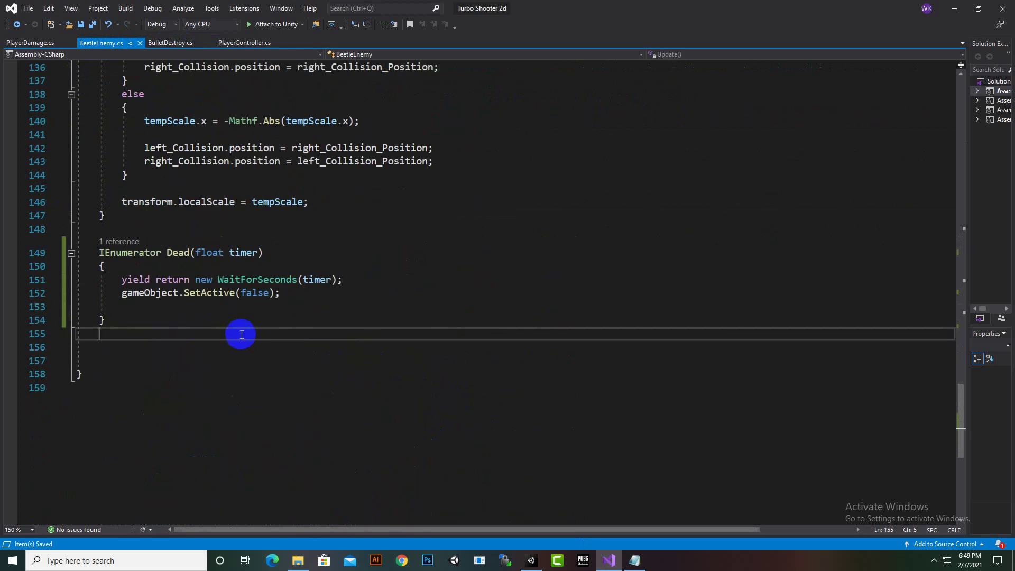
key("Return")
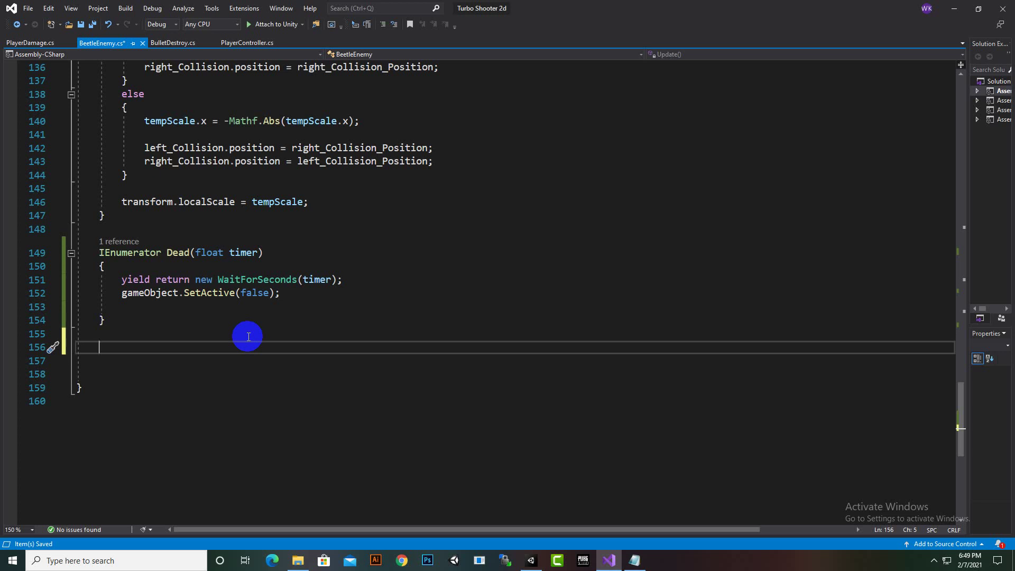
type("voi")
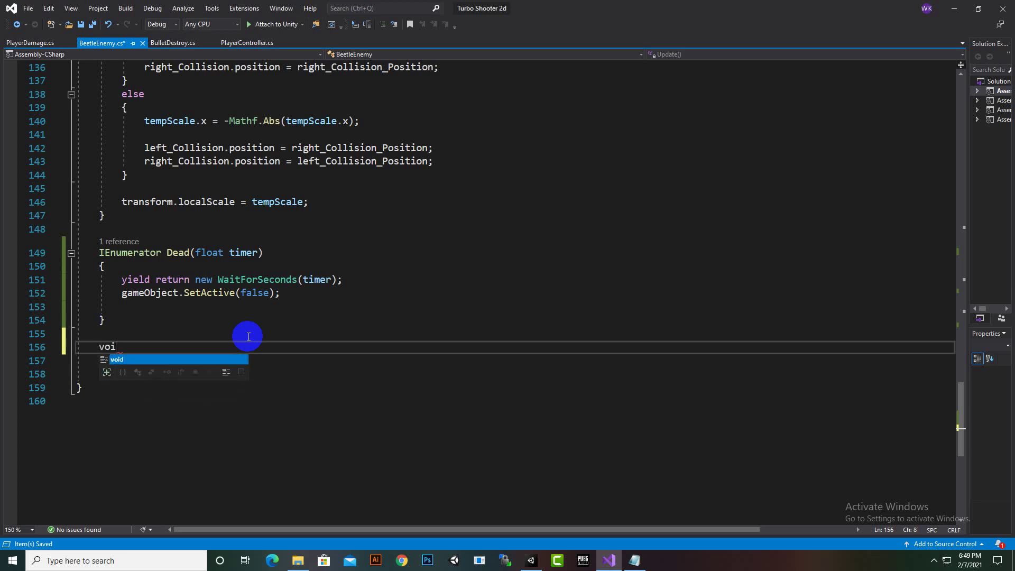
type("d OnT")
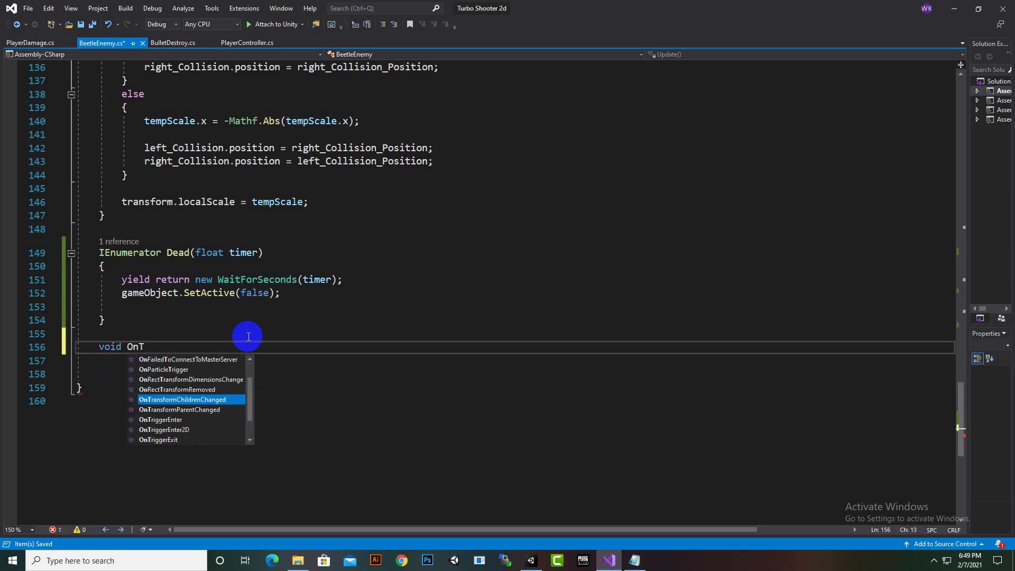
Step: Insert the OnTriggerEnter2D stub and add an if (collision.tag == "Bullet") block
key("Down")
key("Down")
key("Down")
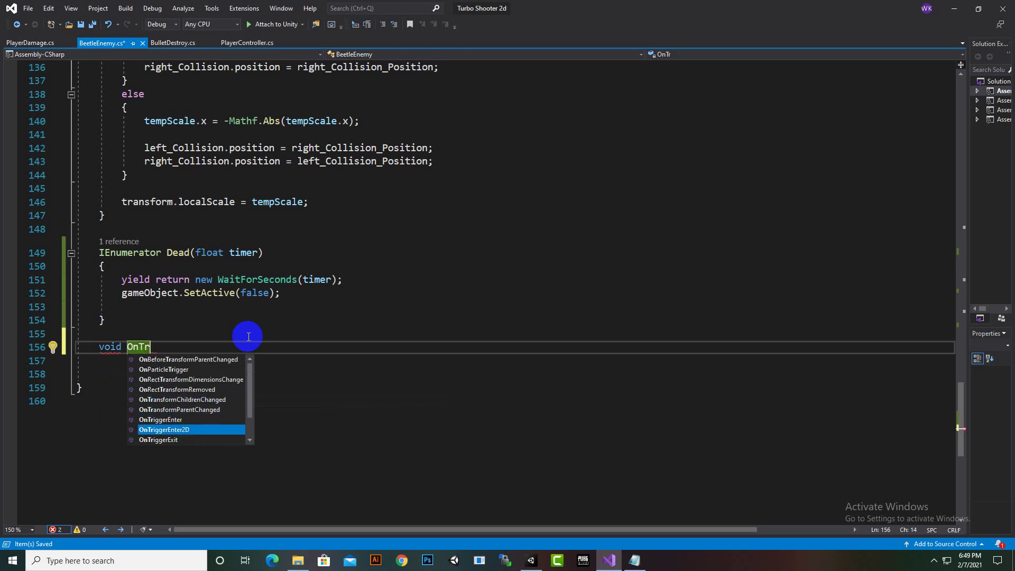
key("Return")
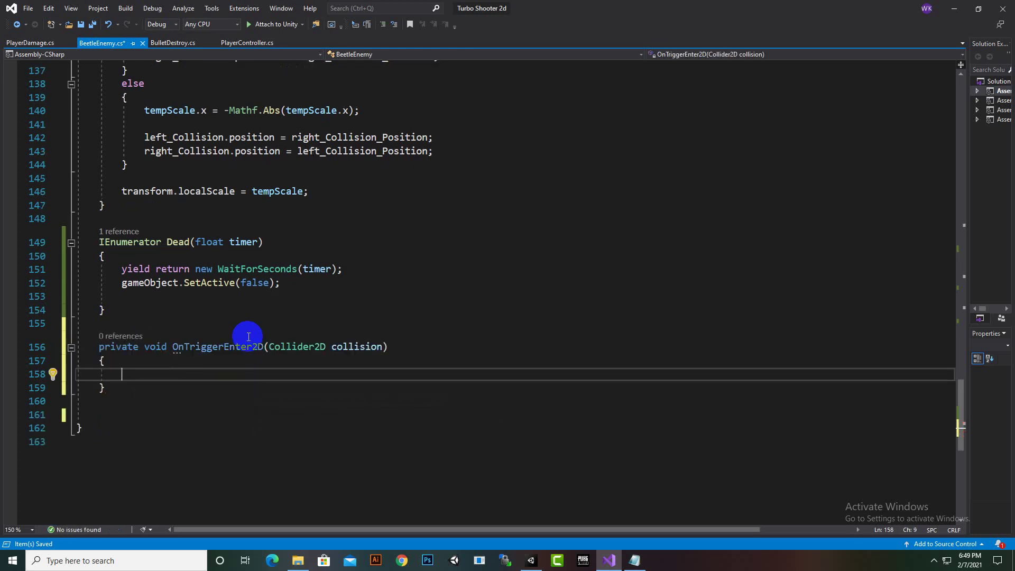
type("if")
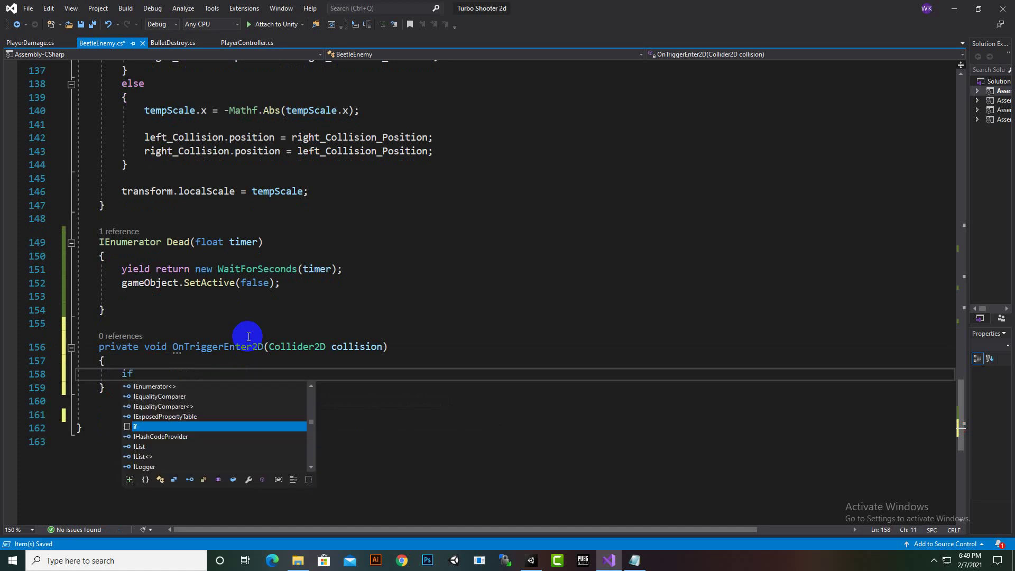
type("(")
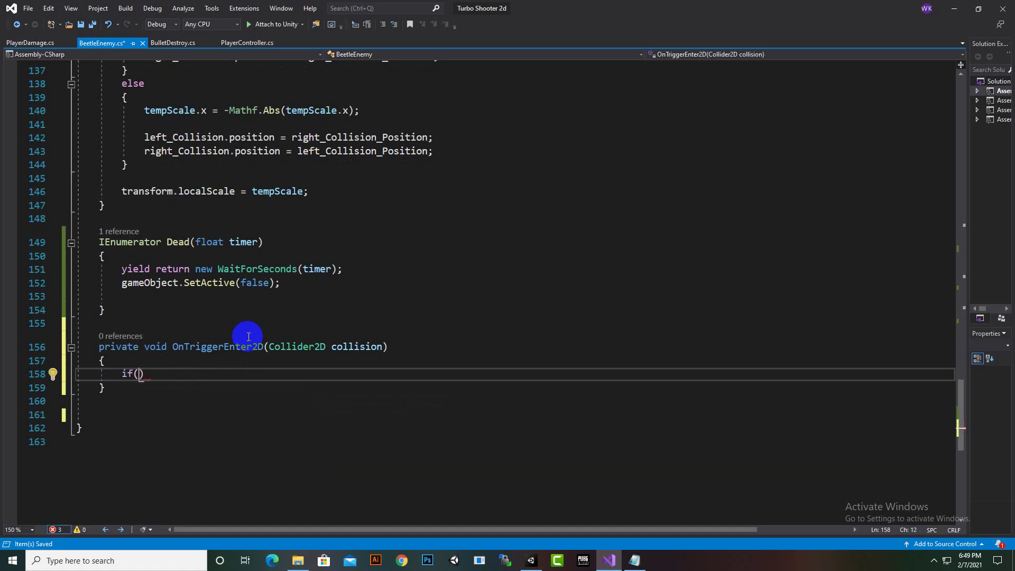
type("collision")
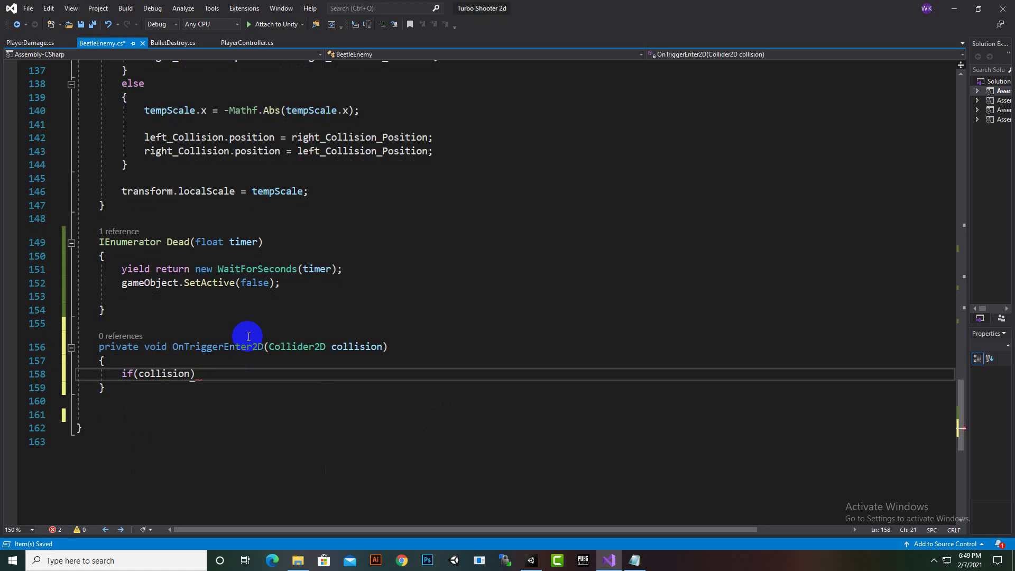
type(".")
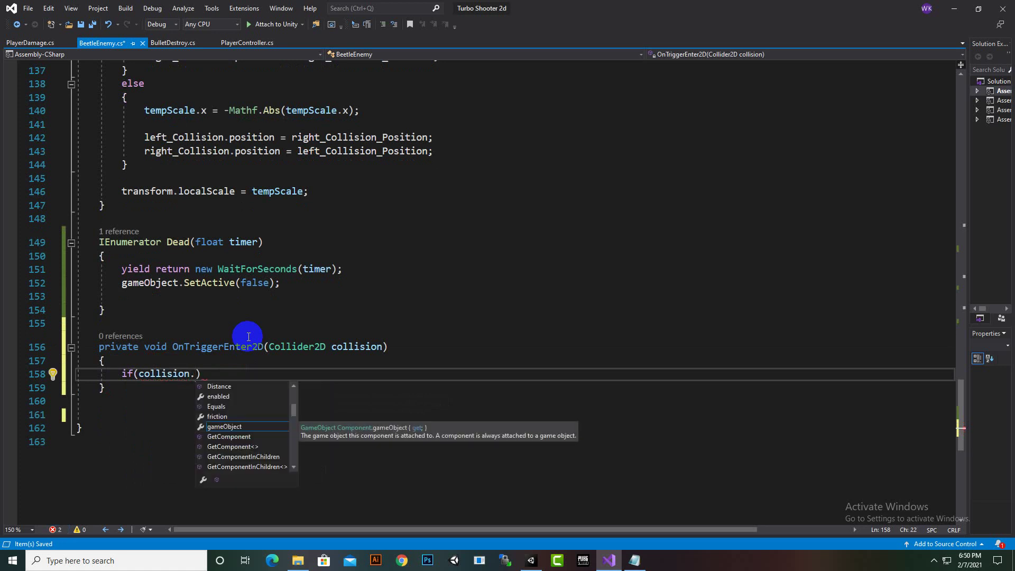
type("tag == \"Bullet")
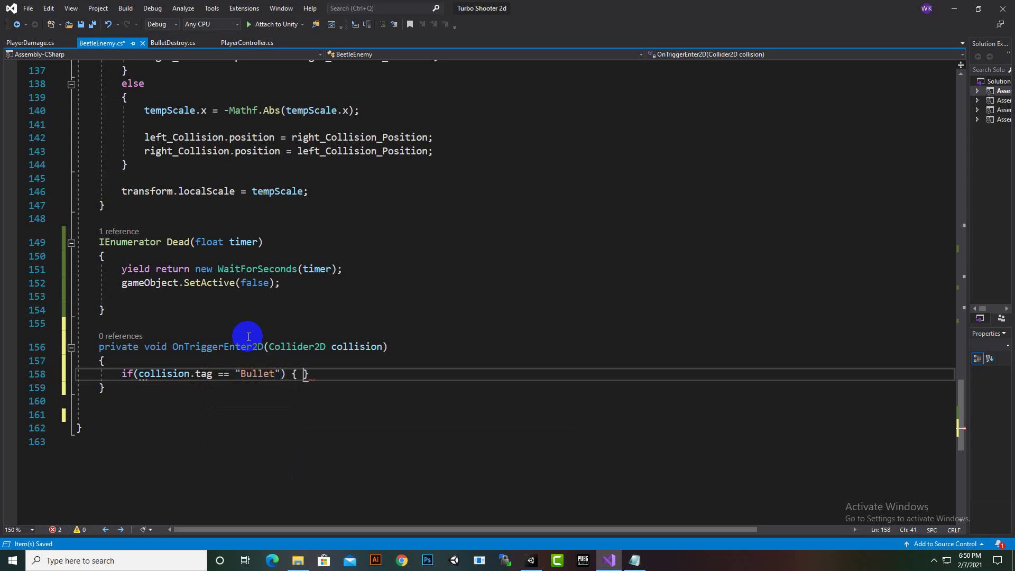
key("Return")
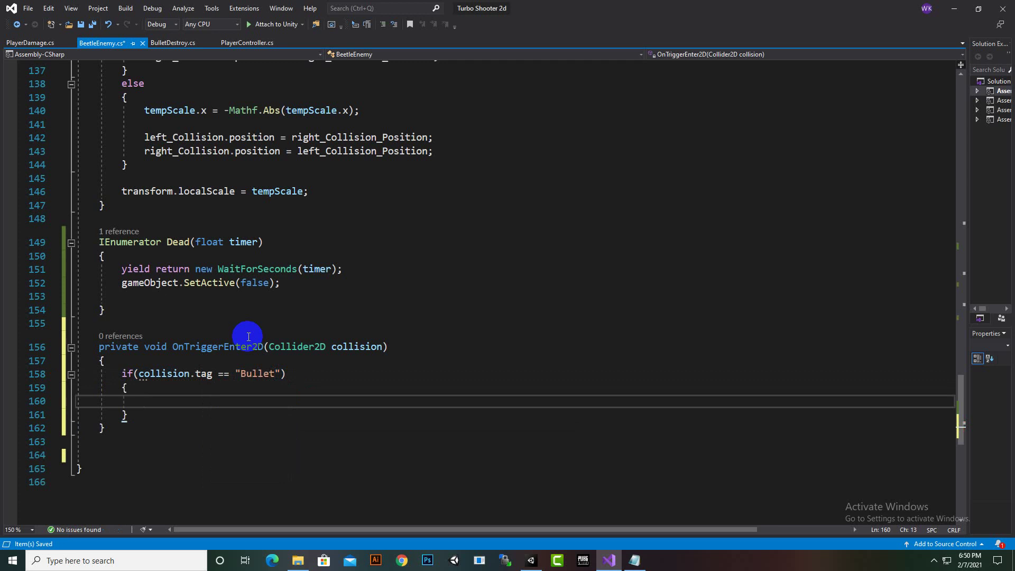
Step: Inside the Bullet check, call StartCoroutine(Dead(0.5f)) and save BeetleEnemy.cs
type("sta")
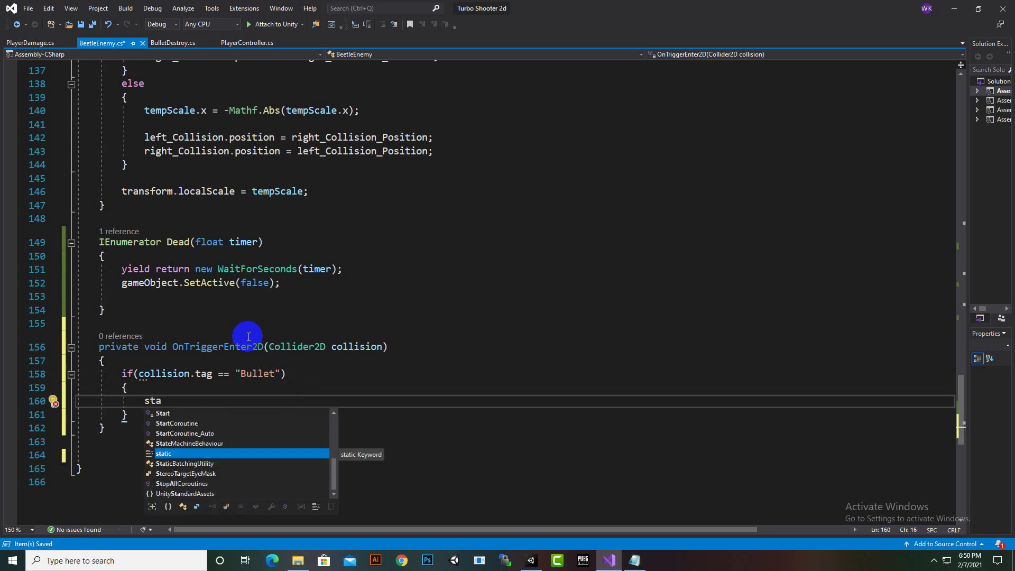
key("Up")
key("Up")
key("Up")
key("Tab")
type("(")
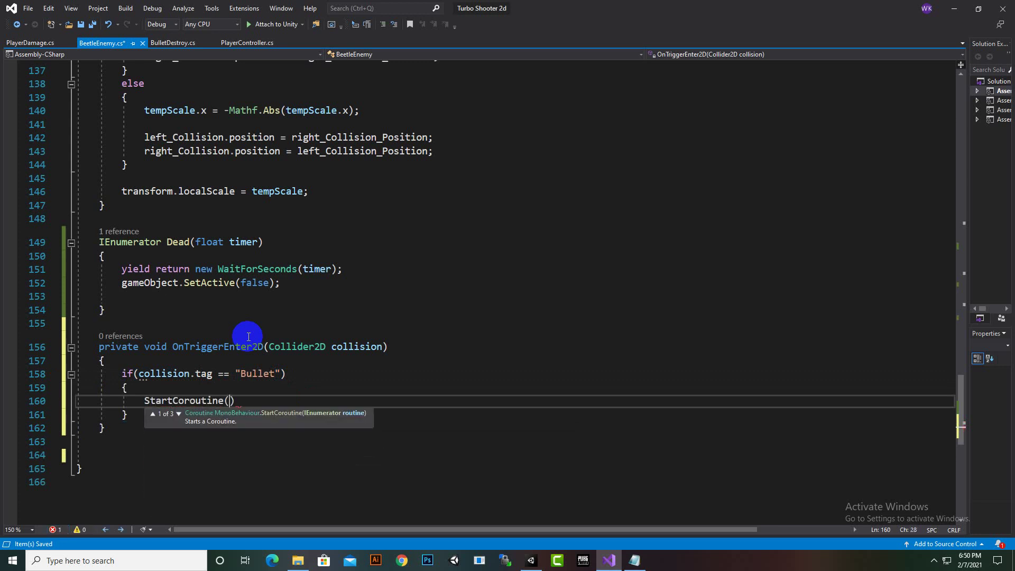
type("De")
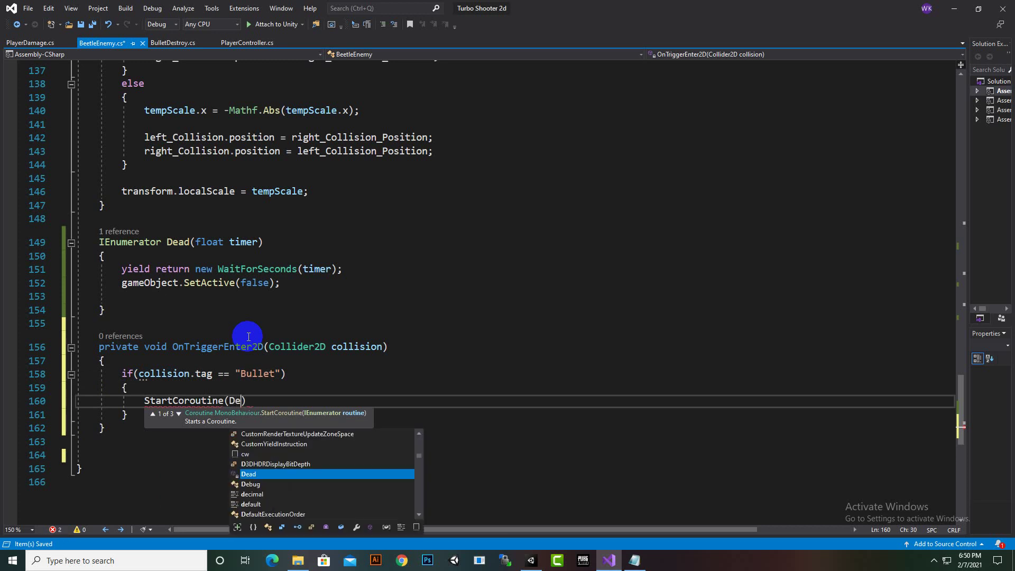
type("a")
key("Tab")
type("(0.5f")
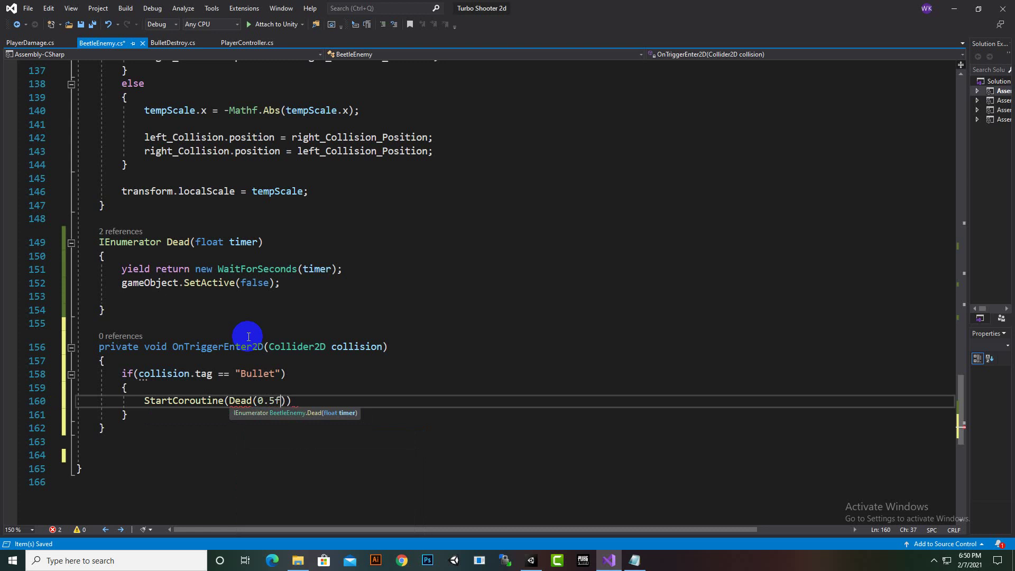
type("))")
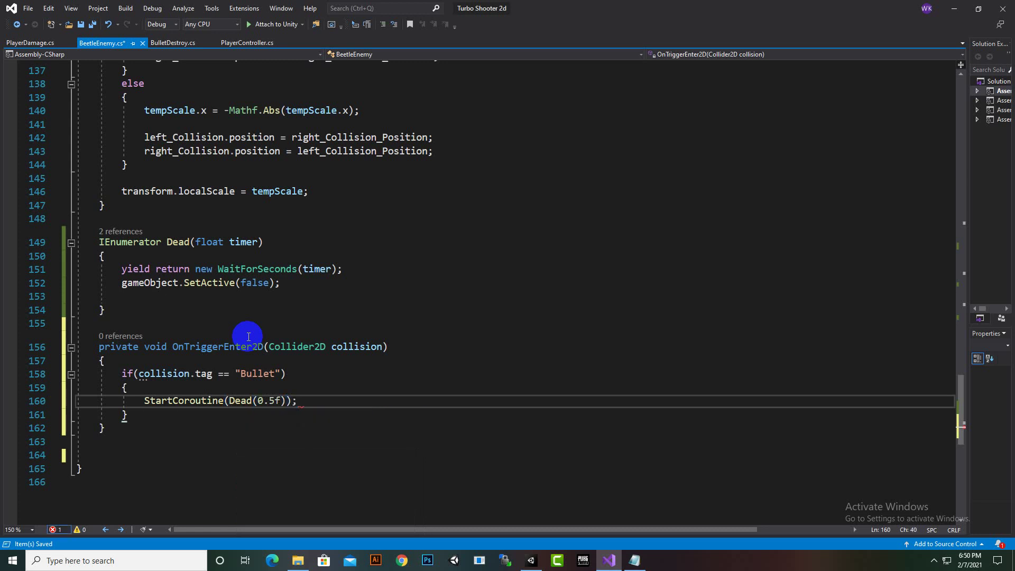
key("ctrl+s")
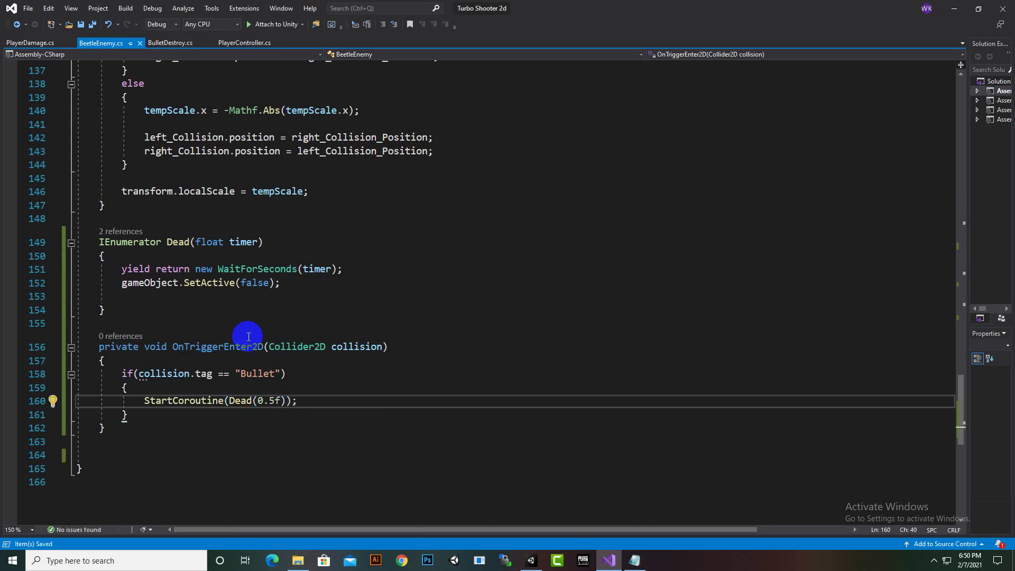
left_click(526, 518)
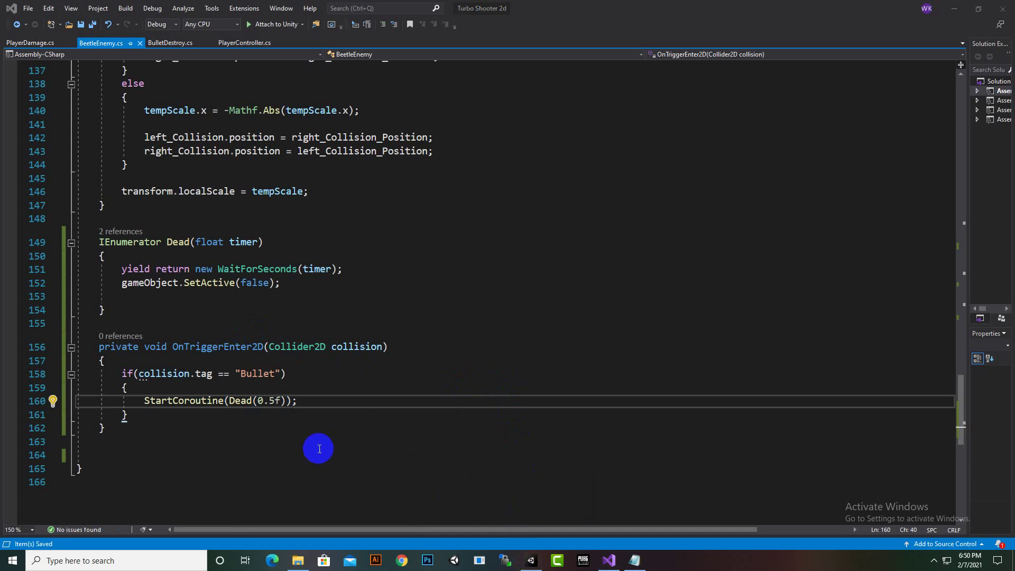
Step: Minimize Visual Studio, go to Assets > Prefebs, and open the Bullet prefab (not BulletPrefab)
left_click(954, 8)
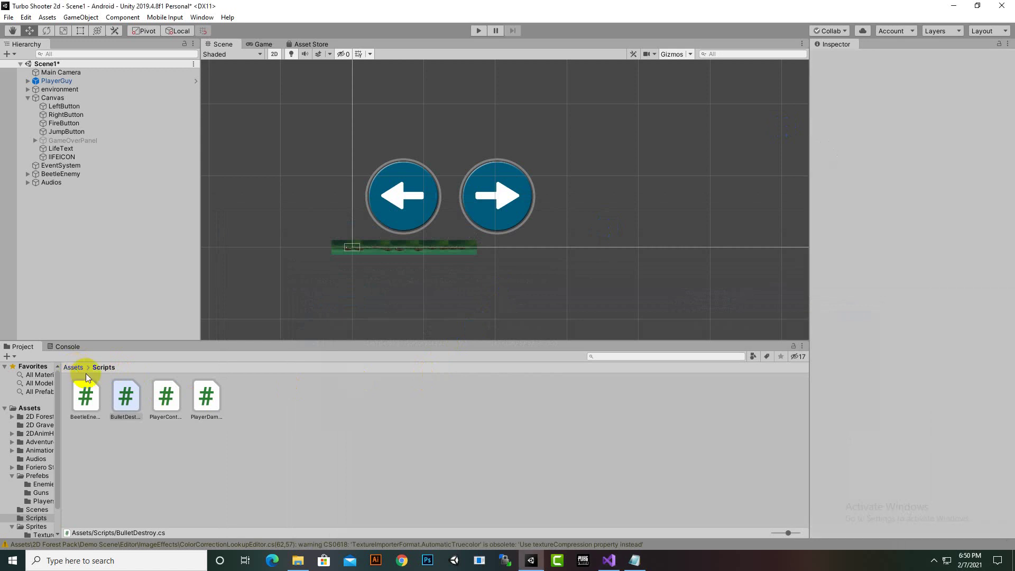
left_click(78, 370)
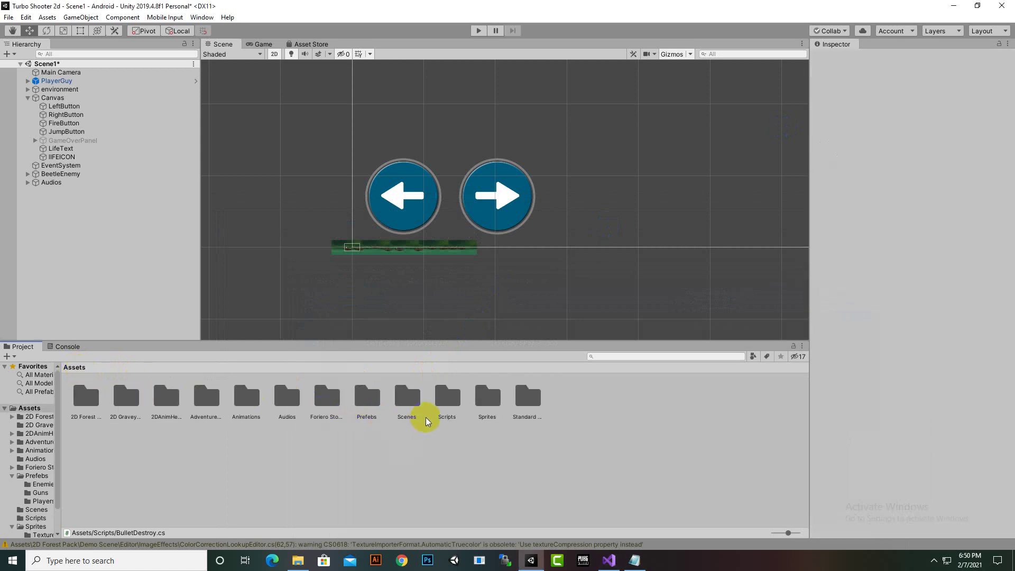
double_click(367, 397)
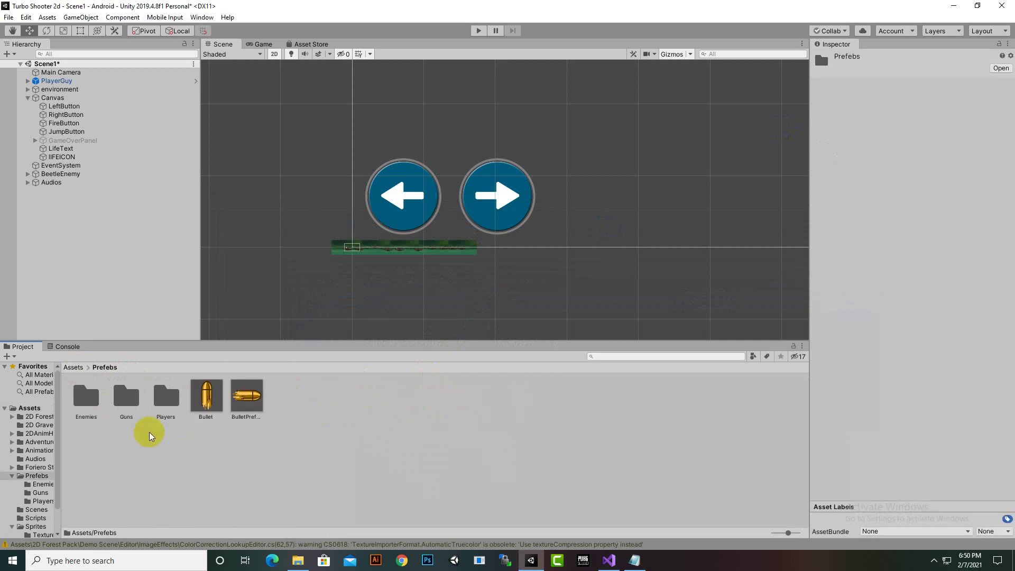
left_click(239, 410)
left_click(206, 402)
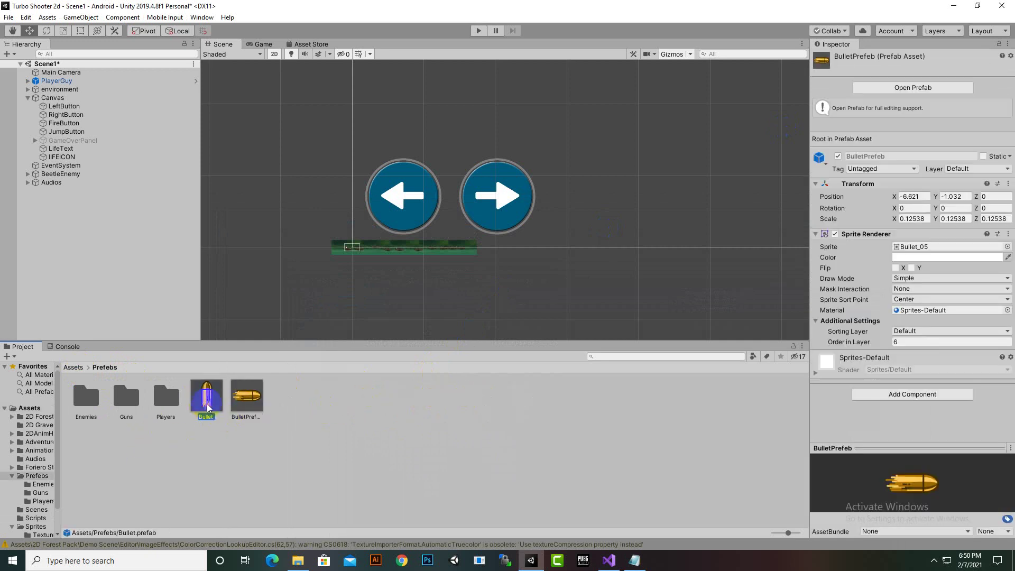
scroll(875, 394, "down", 3)
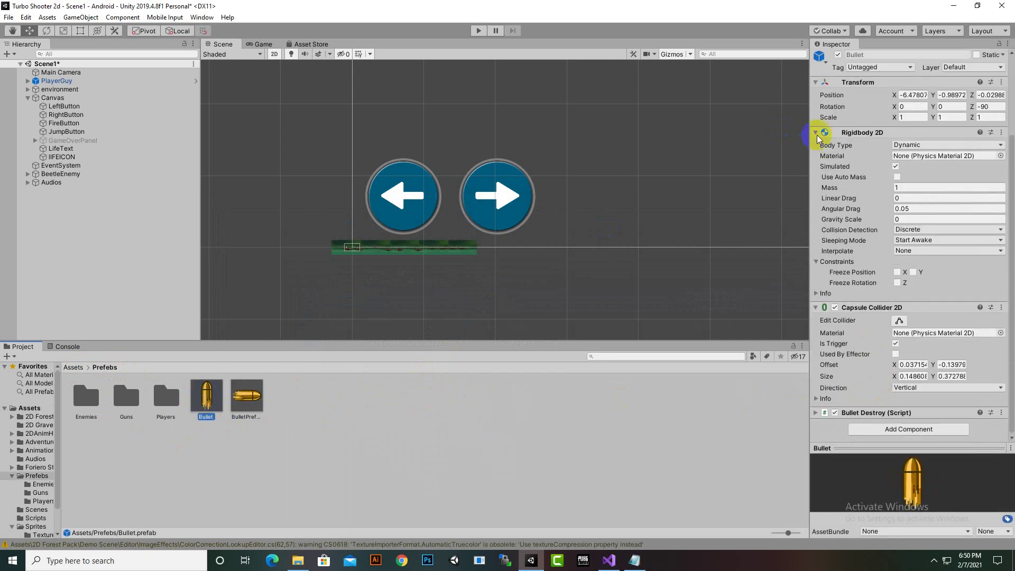
scroll(899, 130, "up", 5)
left_click(877, 87)
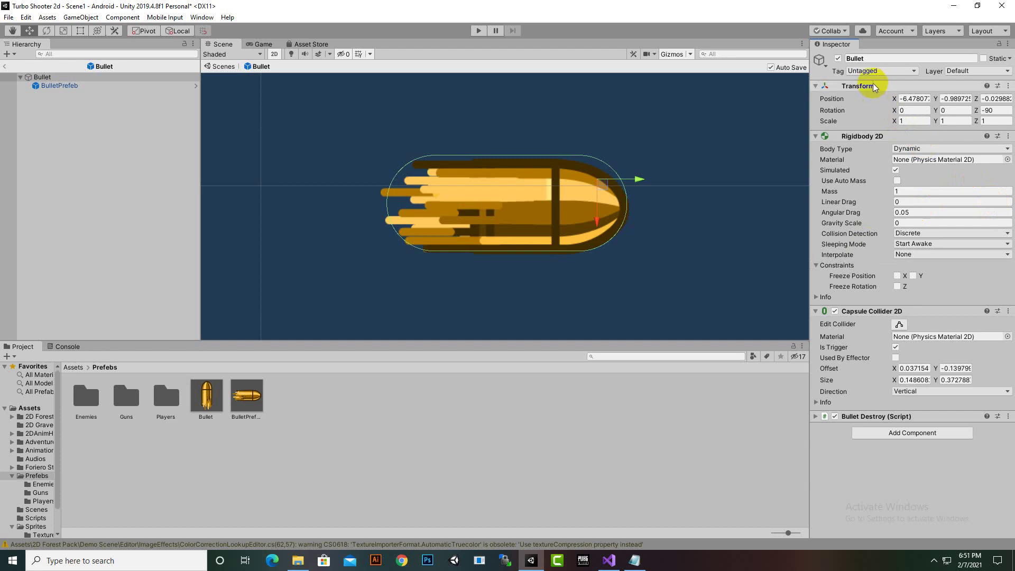
left_click(882, 71)
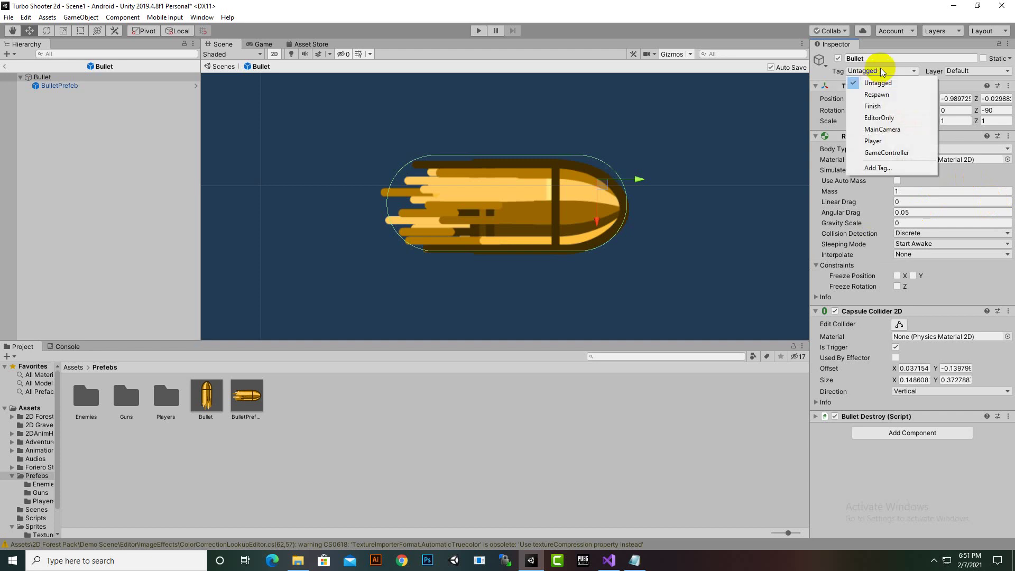
left_click(882, 167)
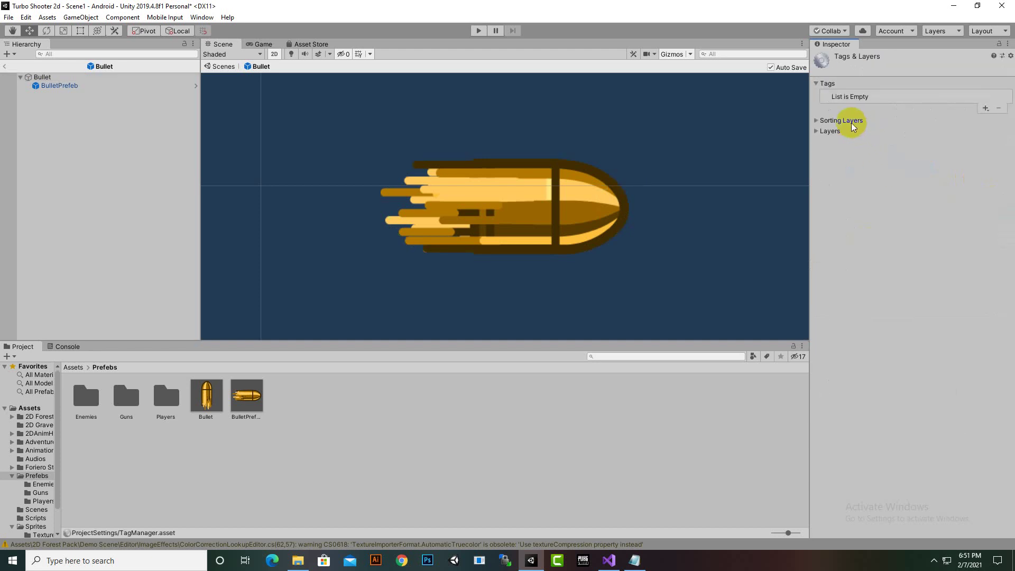
left_click(815, 132)
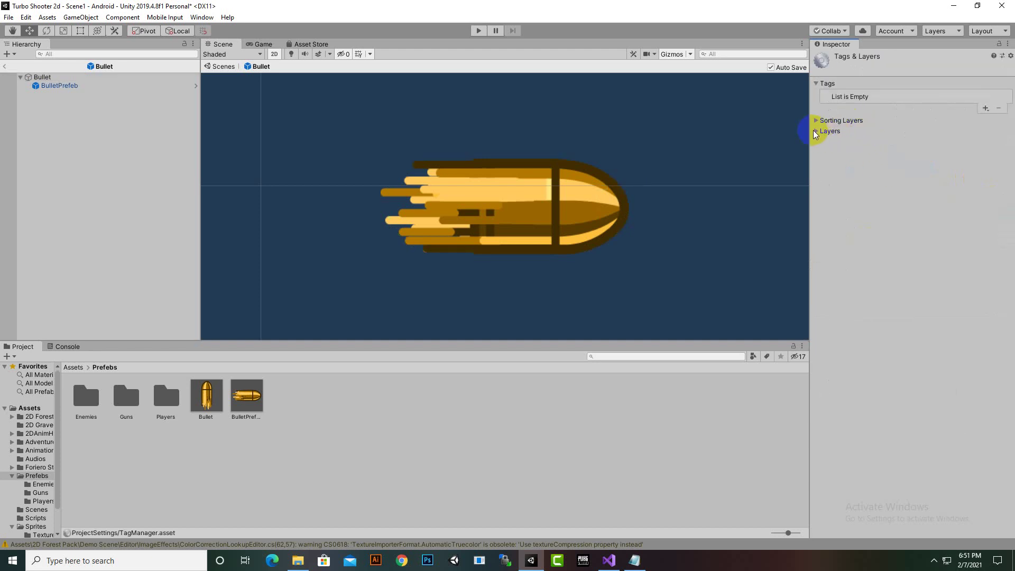
left_click(985, 108)
type("Bullet")
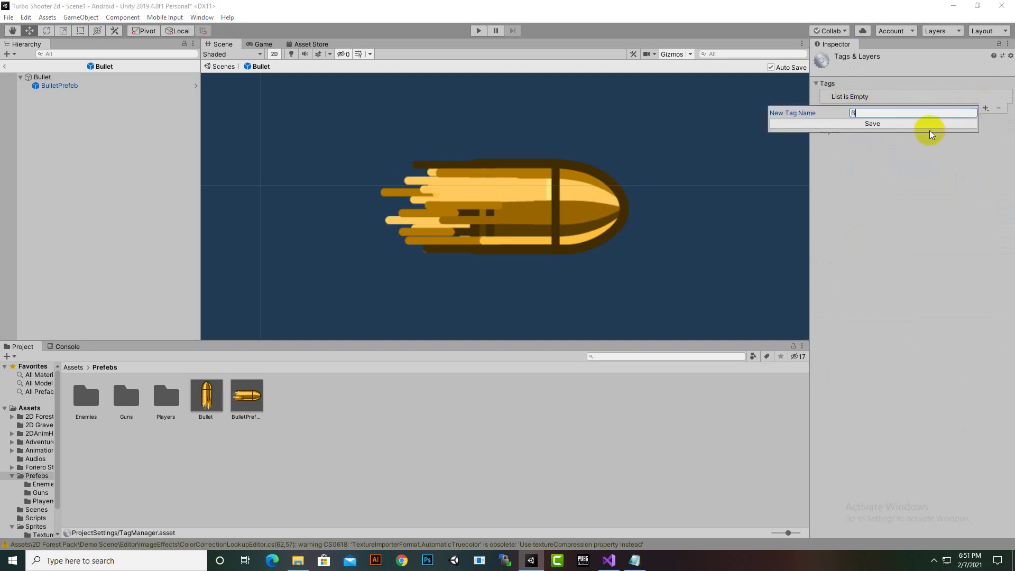
left_click(870, 123)
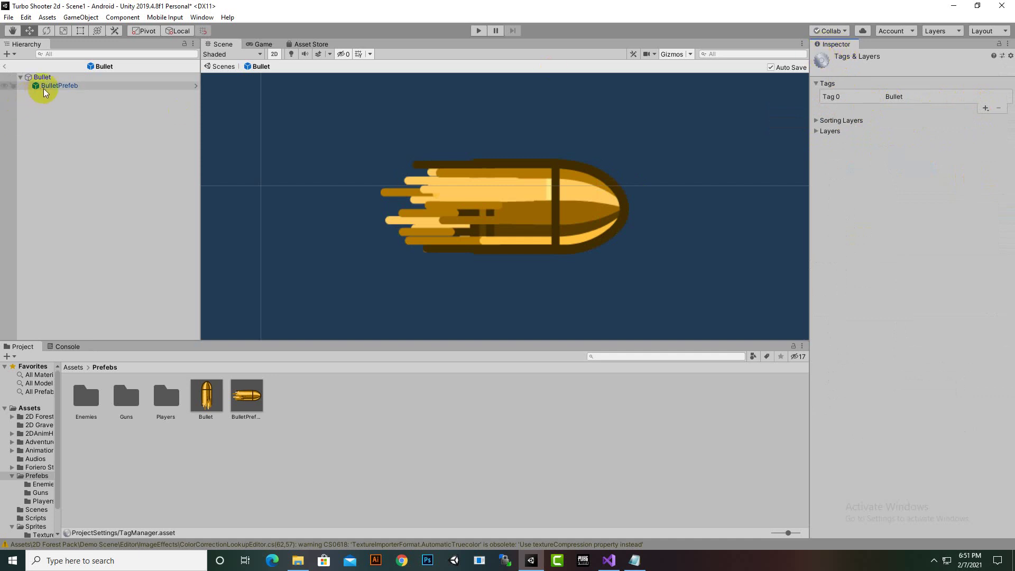
left_click(33, 78)
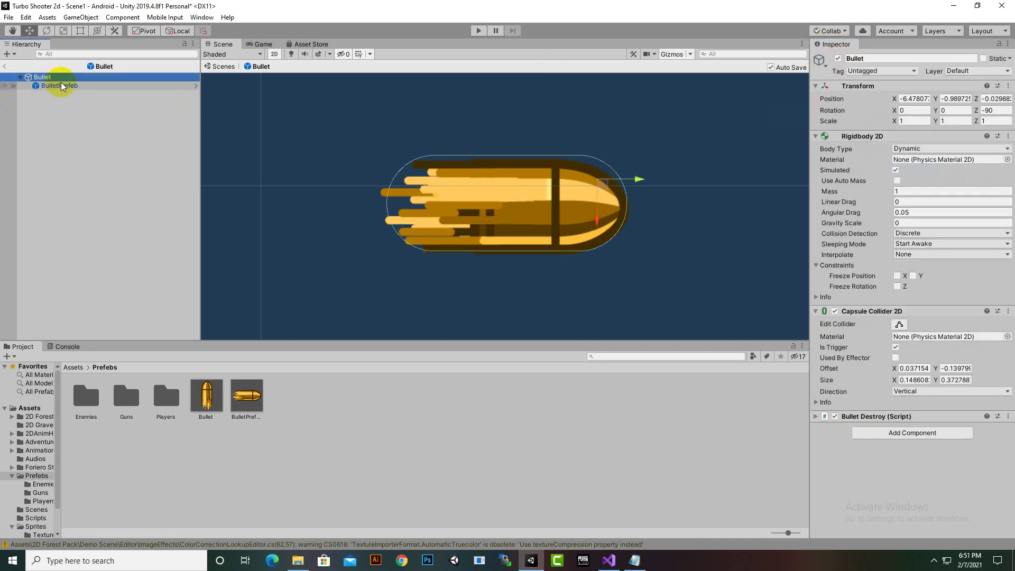
left_click(880, 71)
left_click(843, 158)
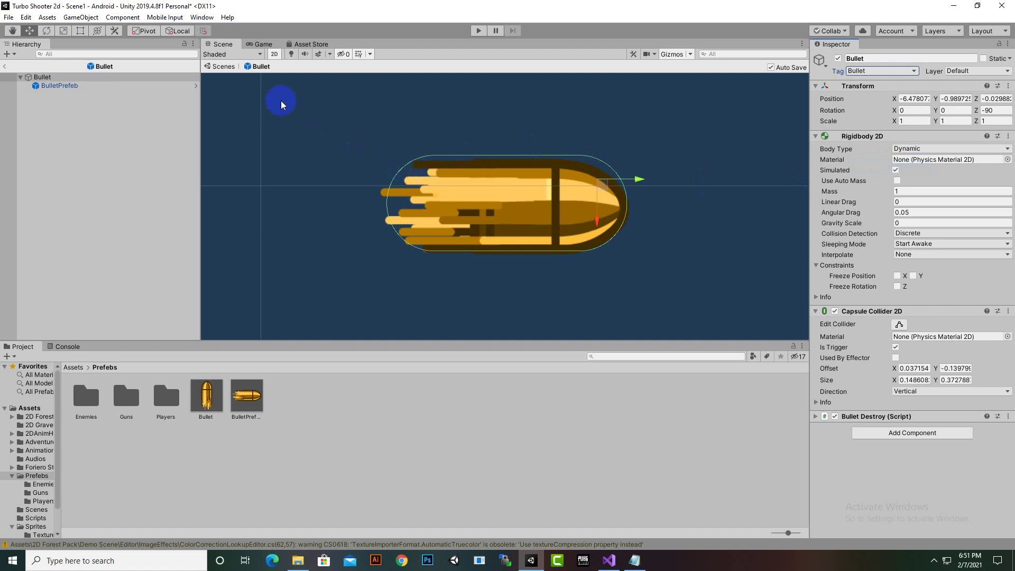
left_click(18, 68)
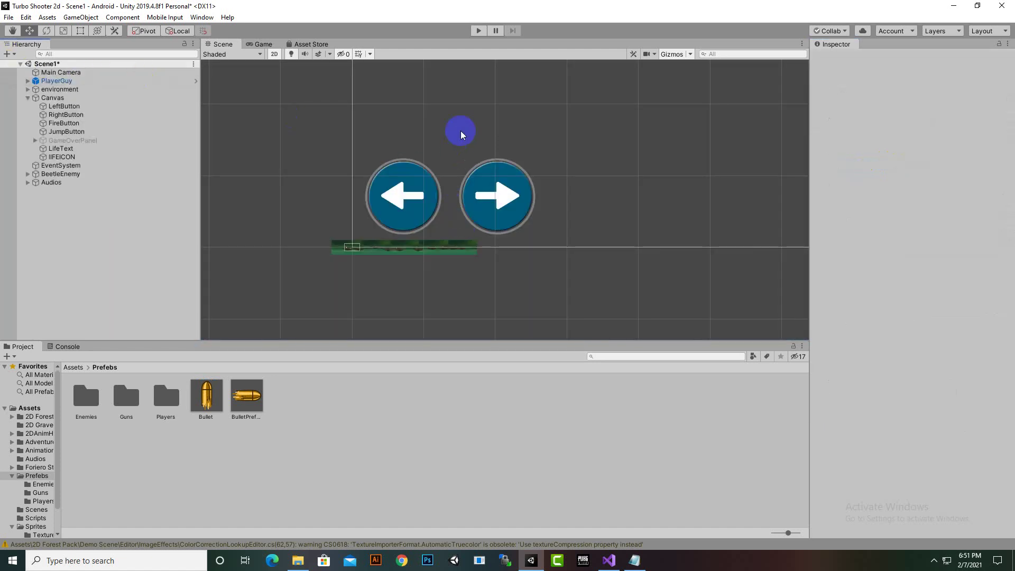
Step: Play-test Scene1, moving the player onto the rock and shooting the beetle until it disappears, then stop
left_click(481, 33)
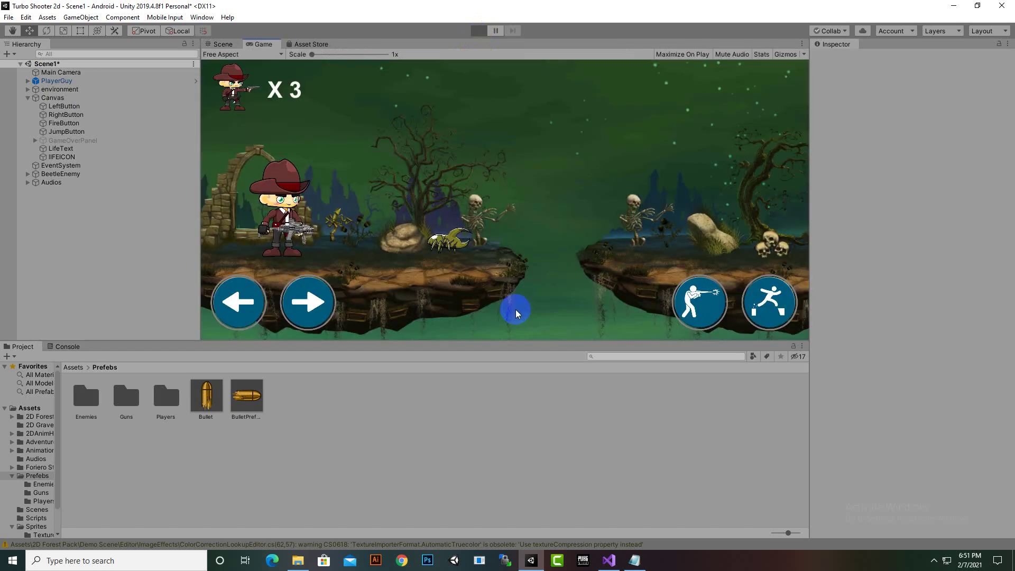
left_click(767, 320)
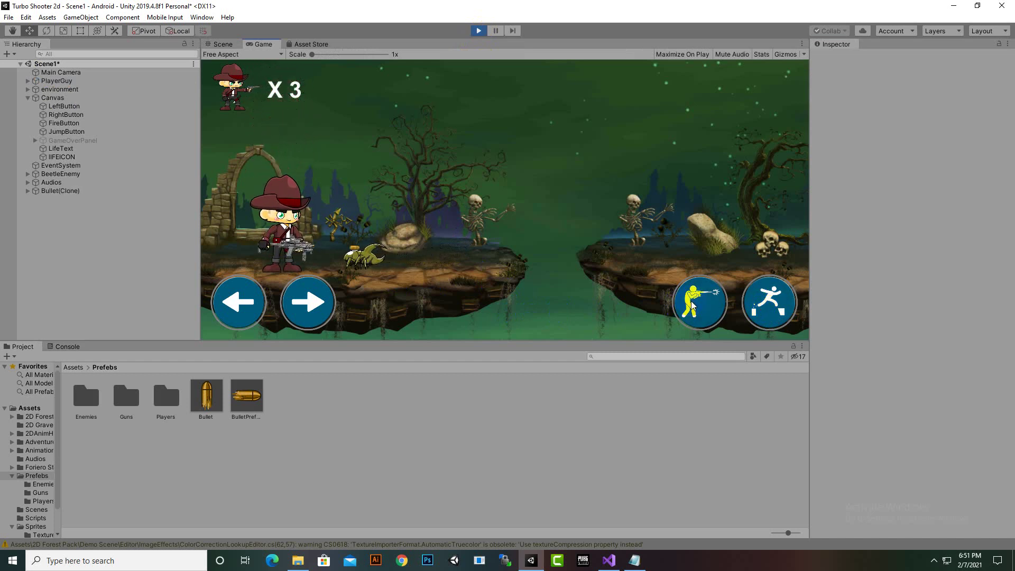
left_click(689, 305)
left_click(229, 302)
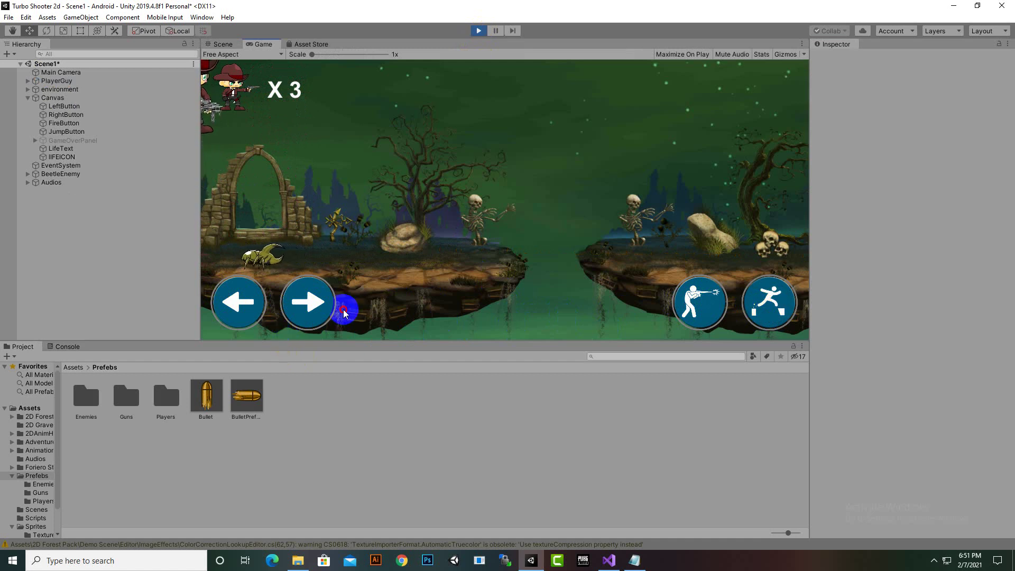
left_click(321, 313)
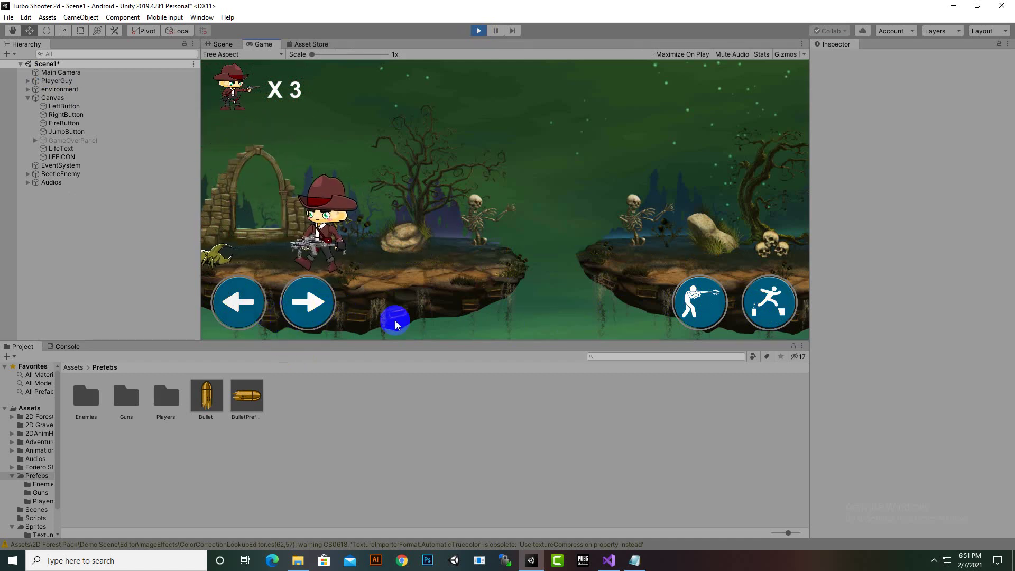
left_click(769, 302)
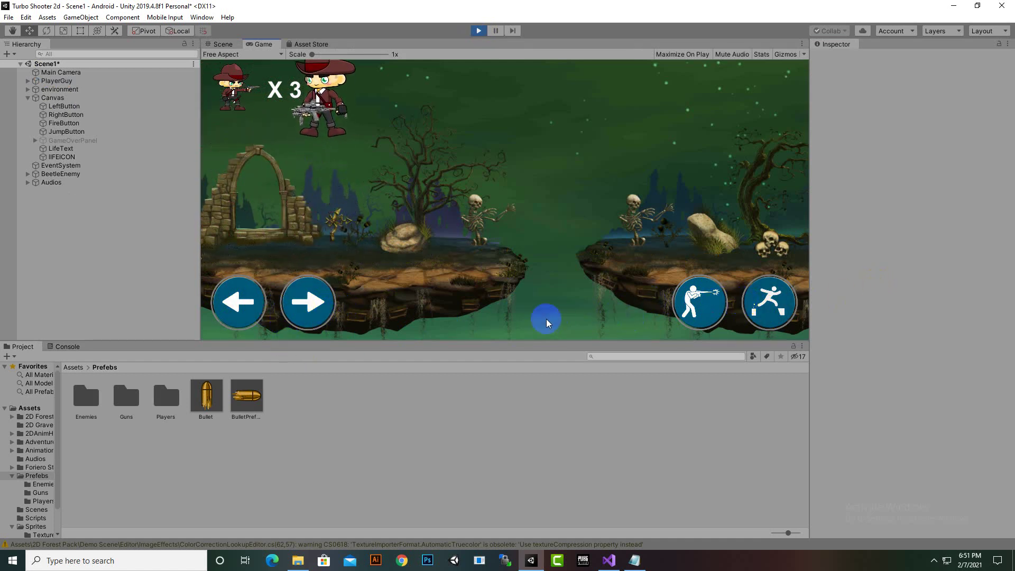
left_click(331, 309)
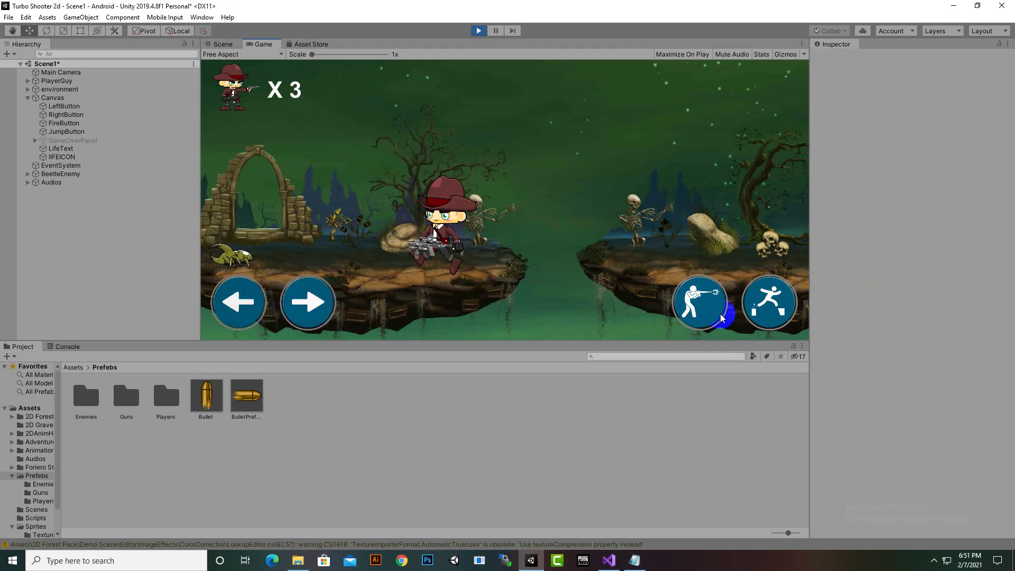
left_click(684, 312)
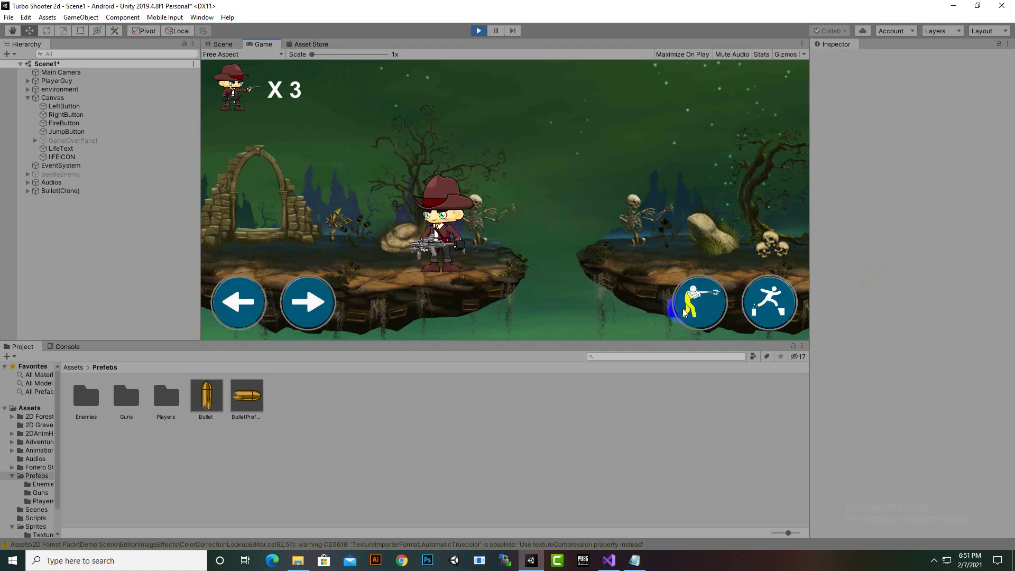
left_click(575, 271)
left_click(257, 263)
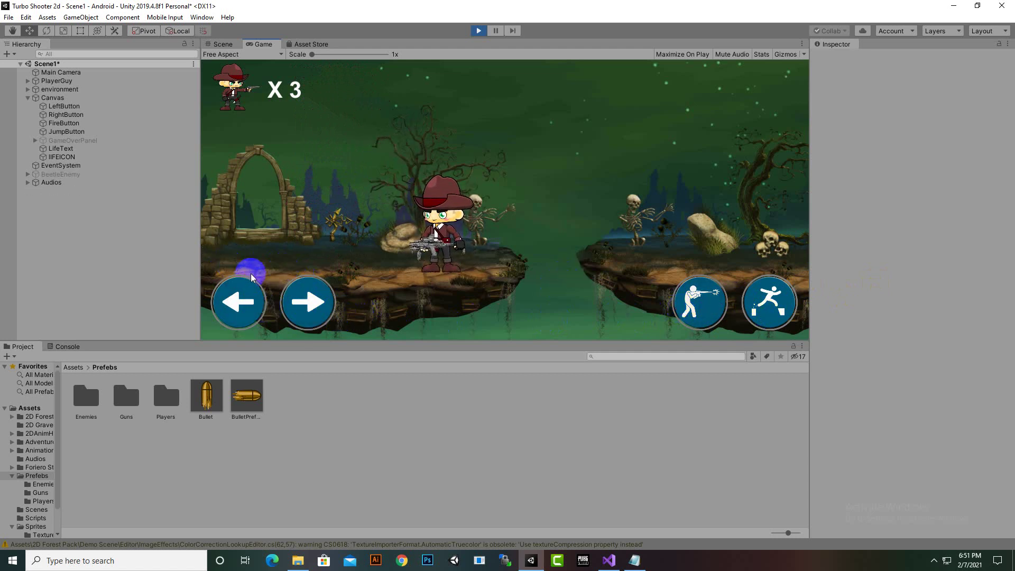
left_click(303, 306)
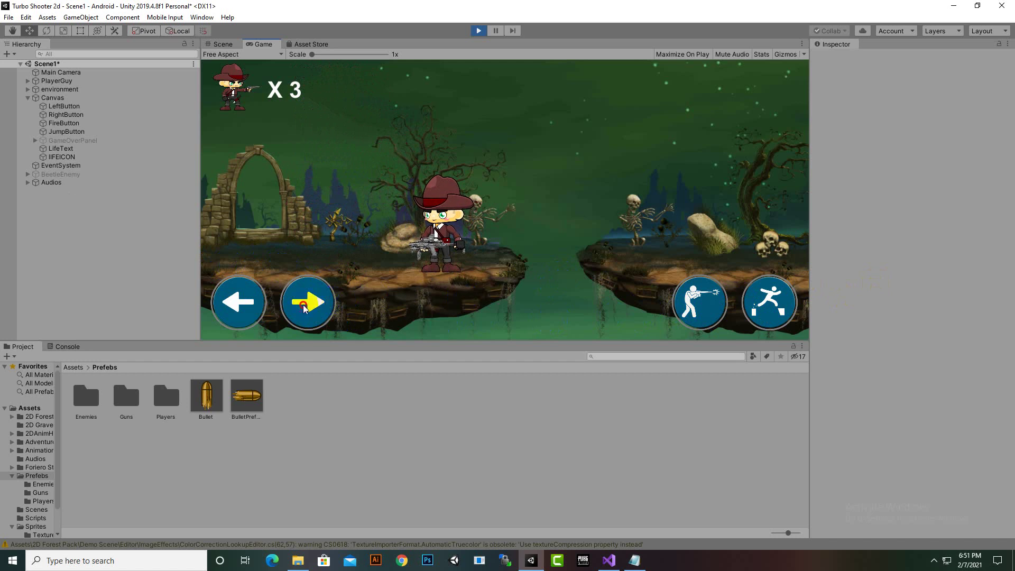
left_click(478, 31)
Step: Run a second play-test, firing bullets at the approaching beetle, then leave play mode
left_click(478, 31)
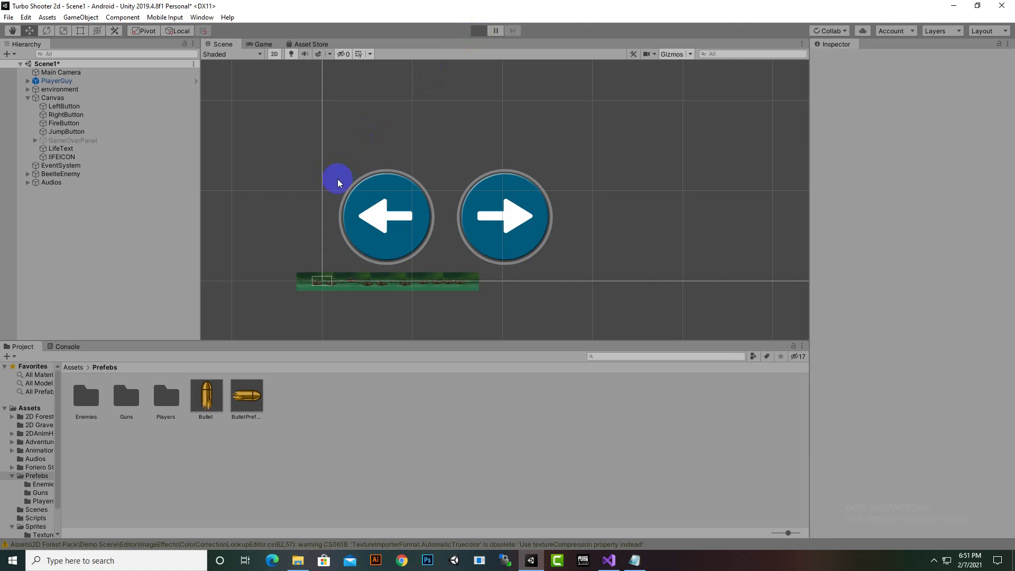
left_click(366, 207)
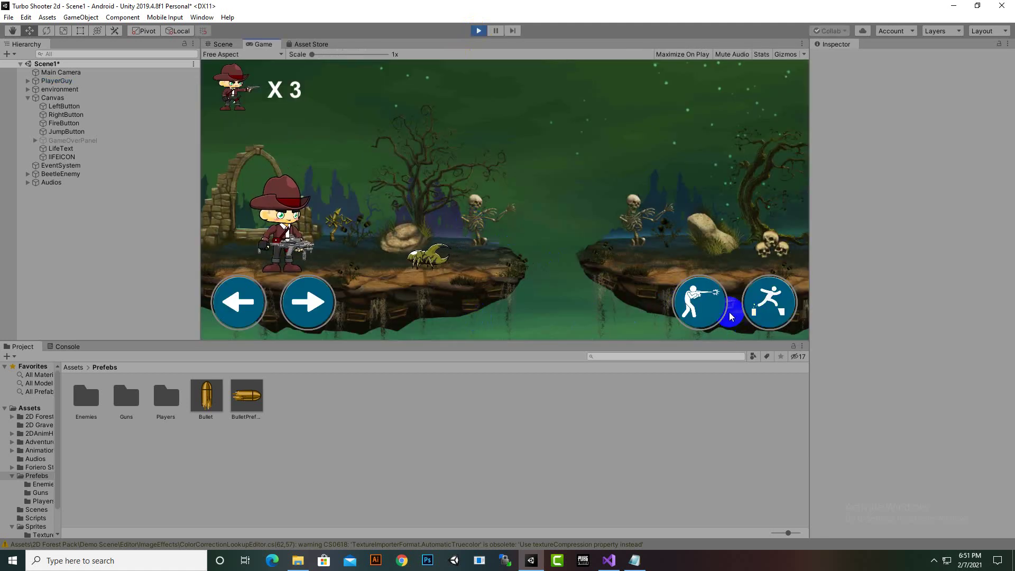
left_click(698, 312)
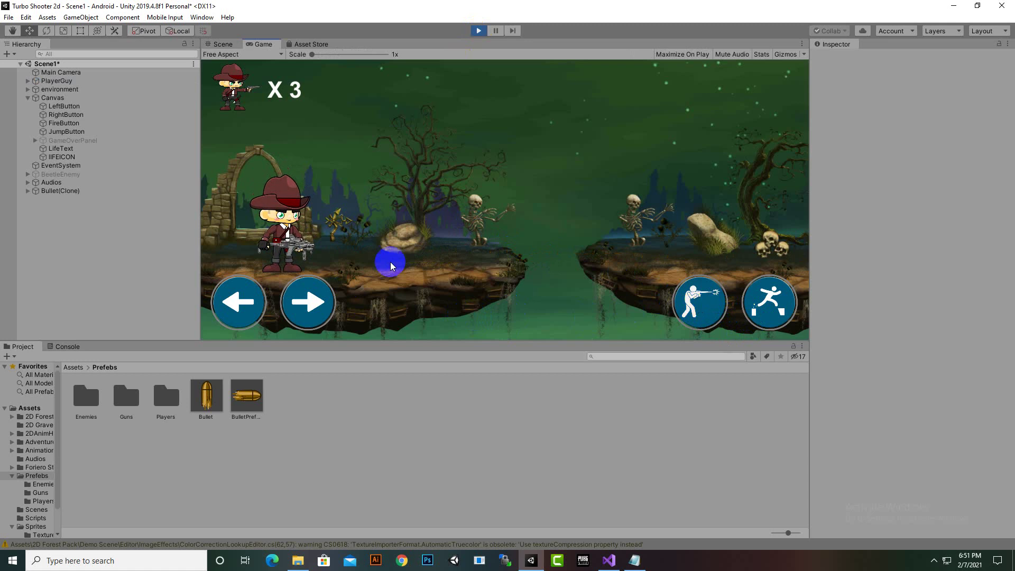
left_click(227, 304)
left_click(328, 308)
left_click(686, 317)
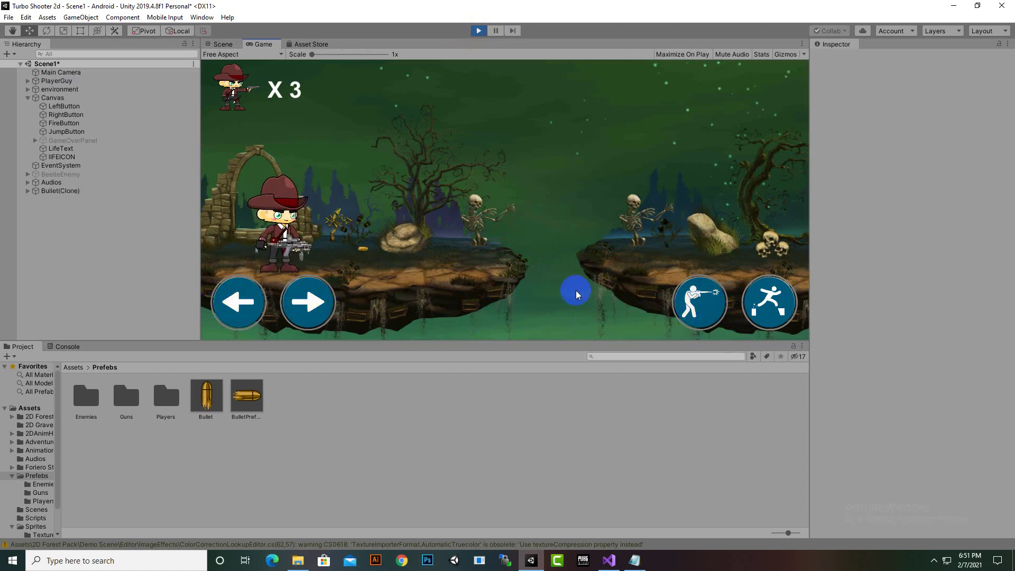
left_click(475, 33)
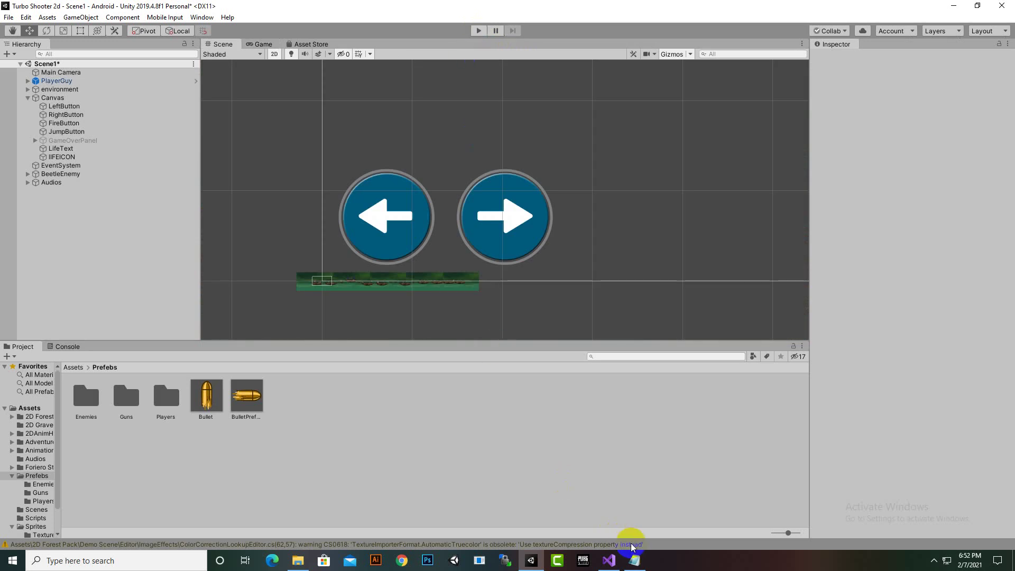
Step: Change StartCoroutine(Dead(0.5f)) to Dead(1f) in BeetleEnemy.cs and save the file
left_click(608, 559)
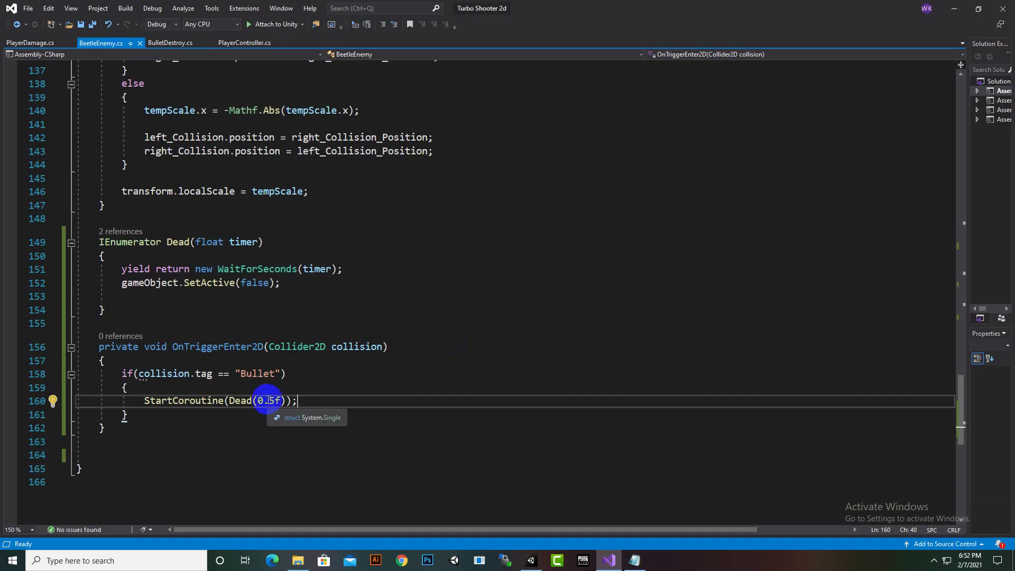
left_click_drag(271, 400, 261, 404)
left_click(272, 403)
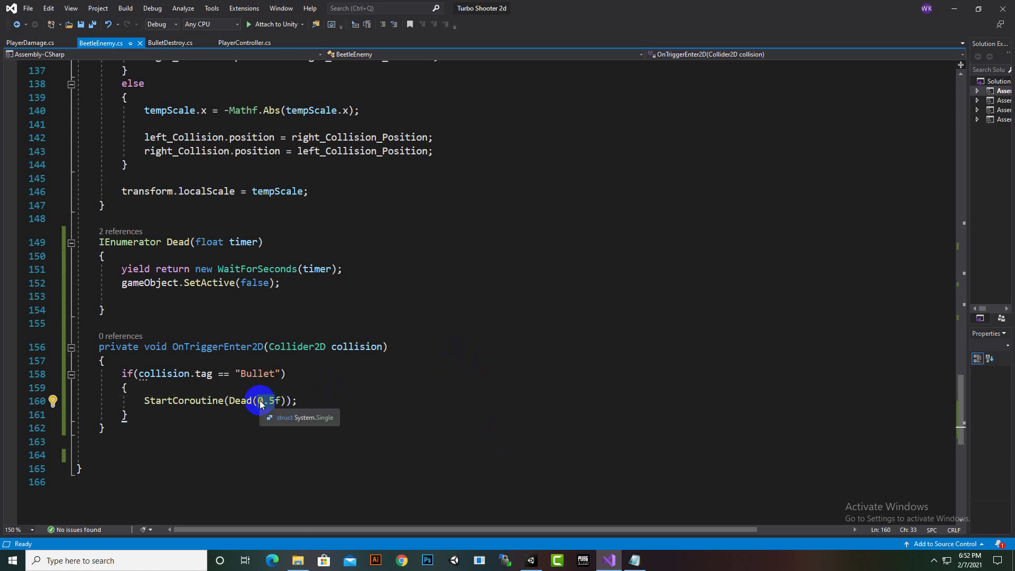
type("1")
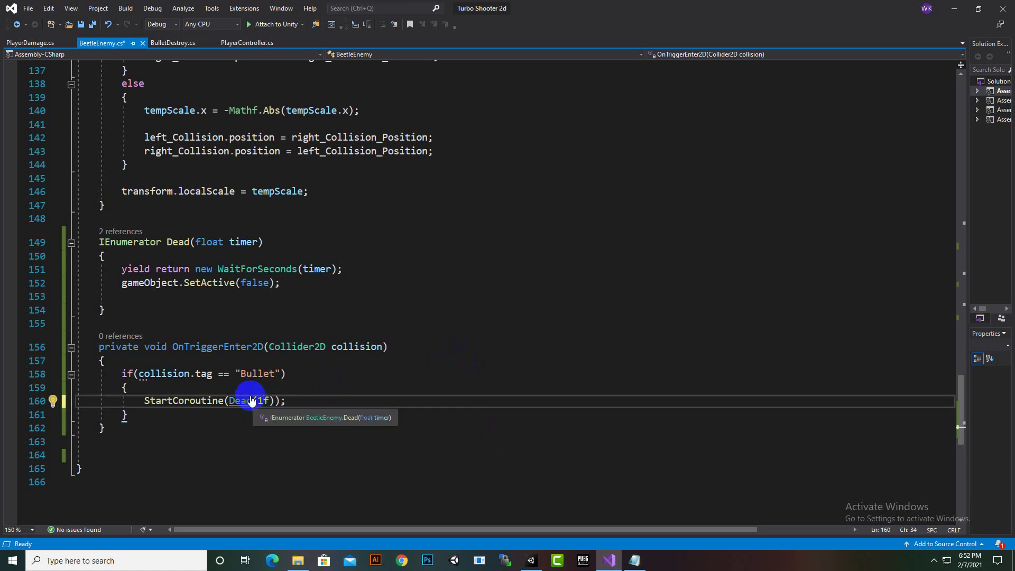
key("ctrl+s")
scroll(344, 372, "up", 3)
scroll(344, 373, "up", 5)
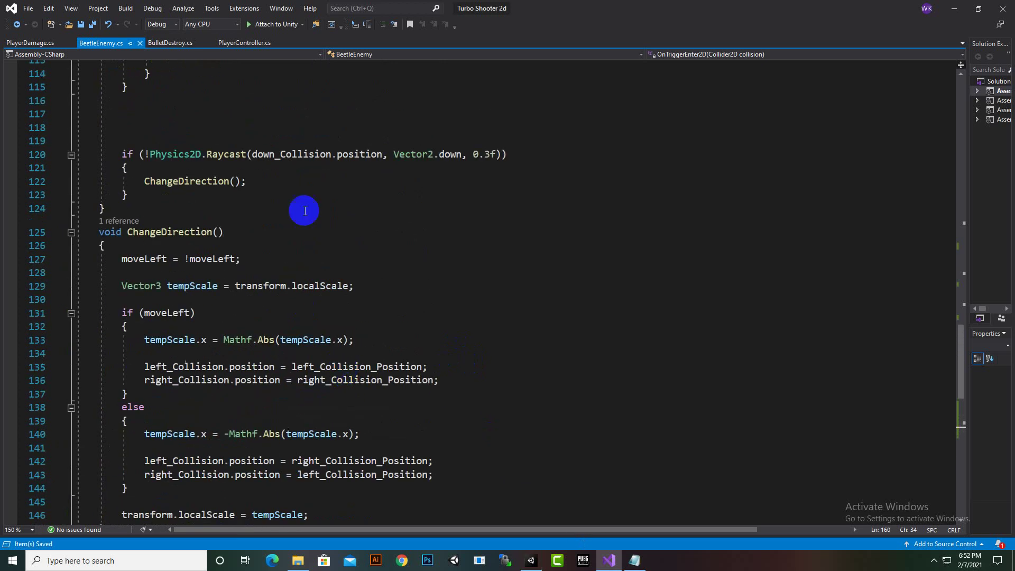
scroll(417, 404, "up", 7)
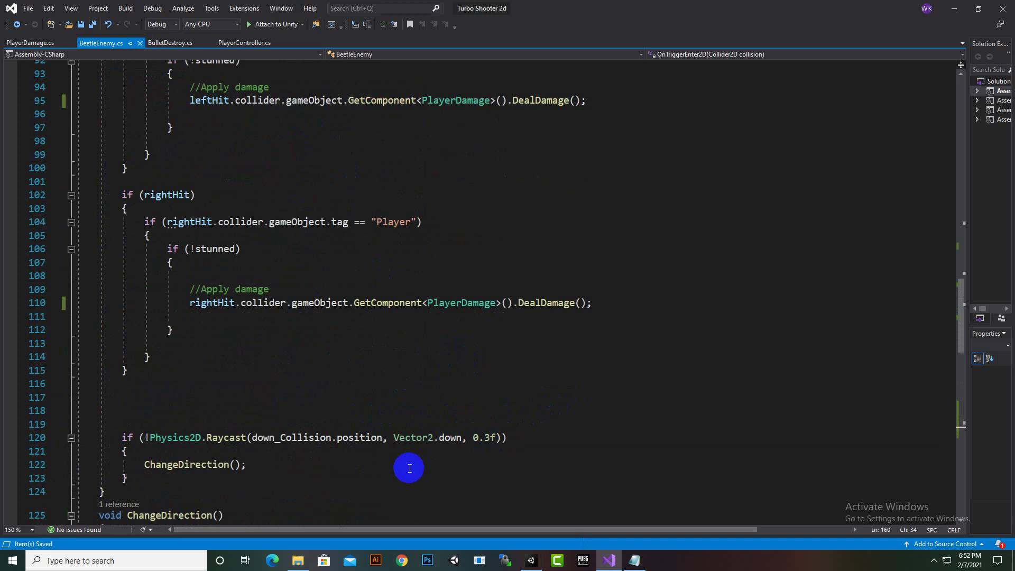
Step: Play-test in Unity with the 1f delay, shooting the beetle until it disappears, then stop
left_click(953, 8)
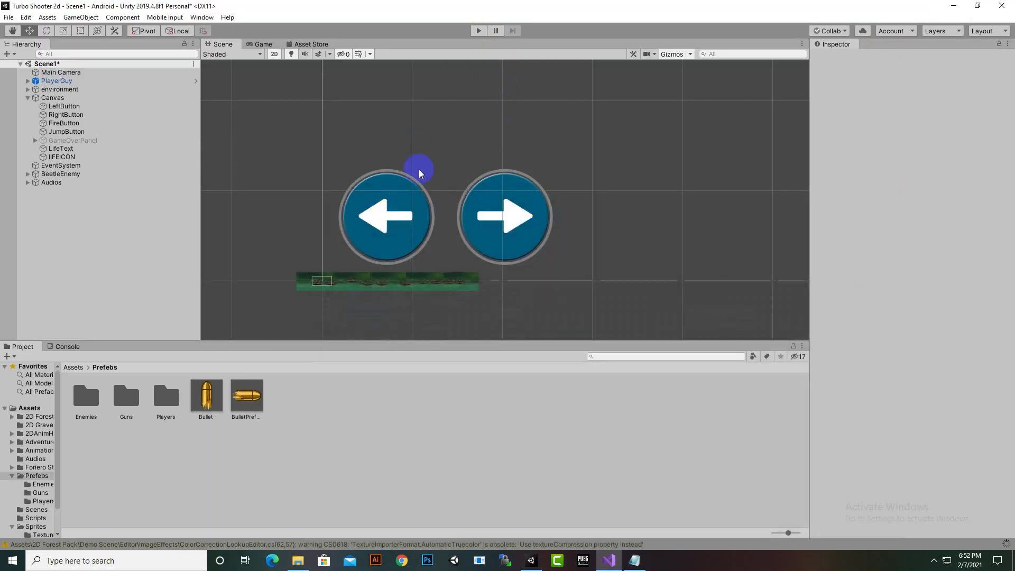
left_click(478, 31)
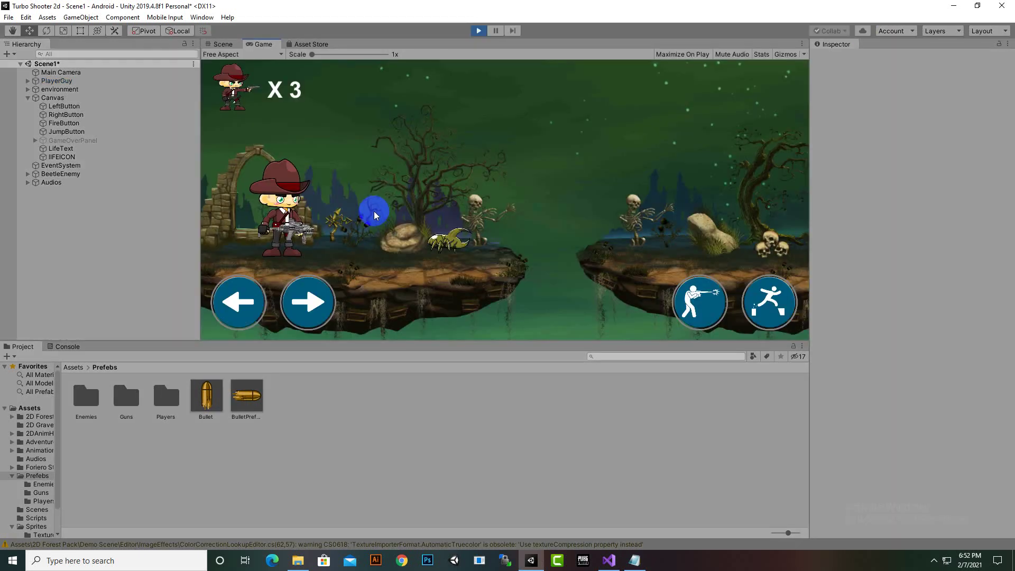
left_click(689, 306)
left_click(264, 294)
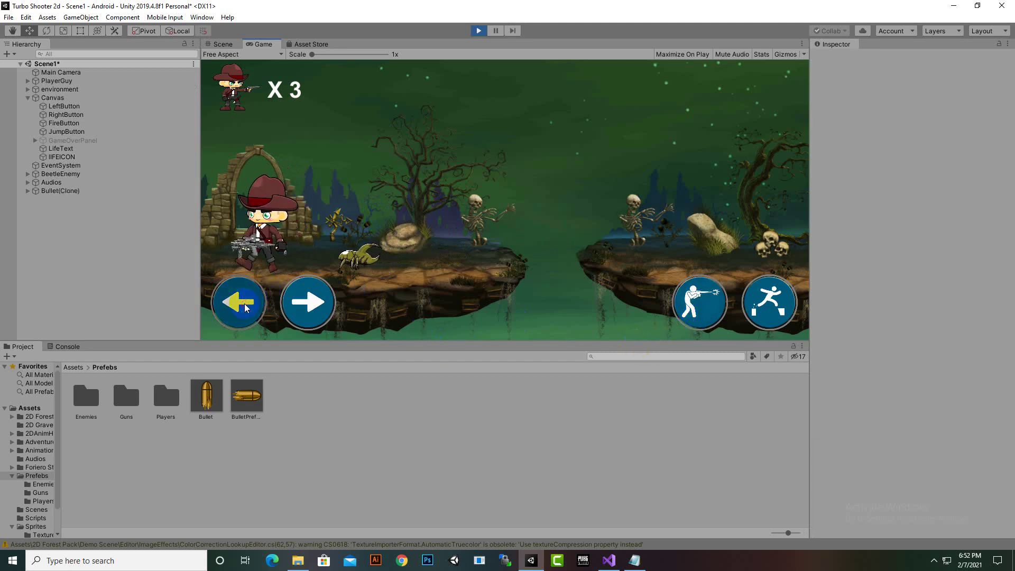
left_click(735, 305)
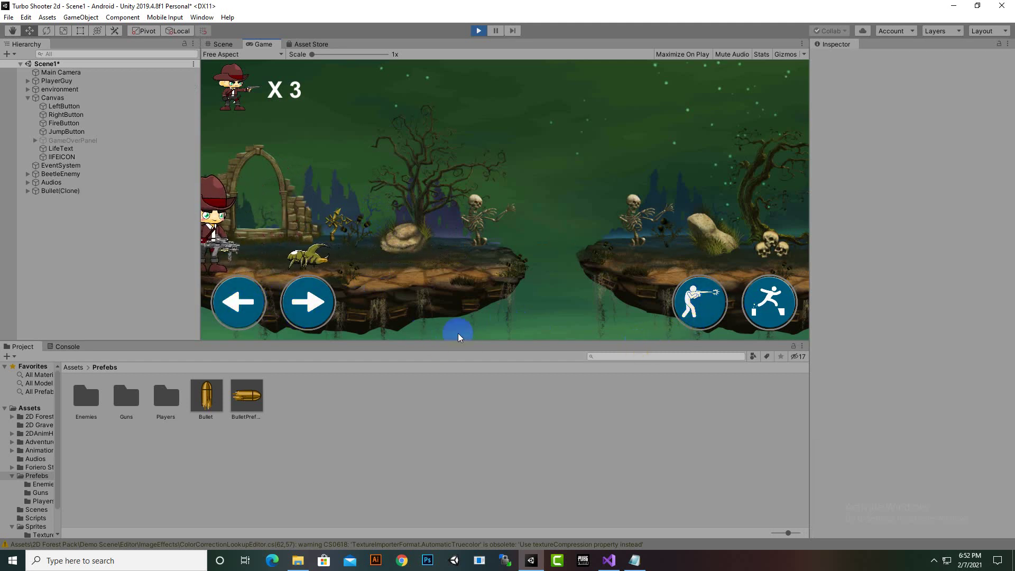
left_click(322, 312)
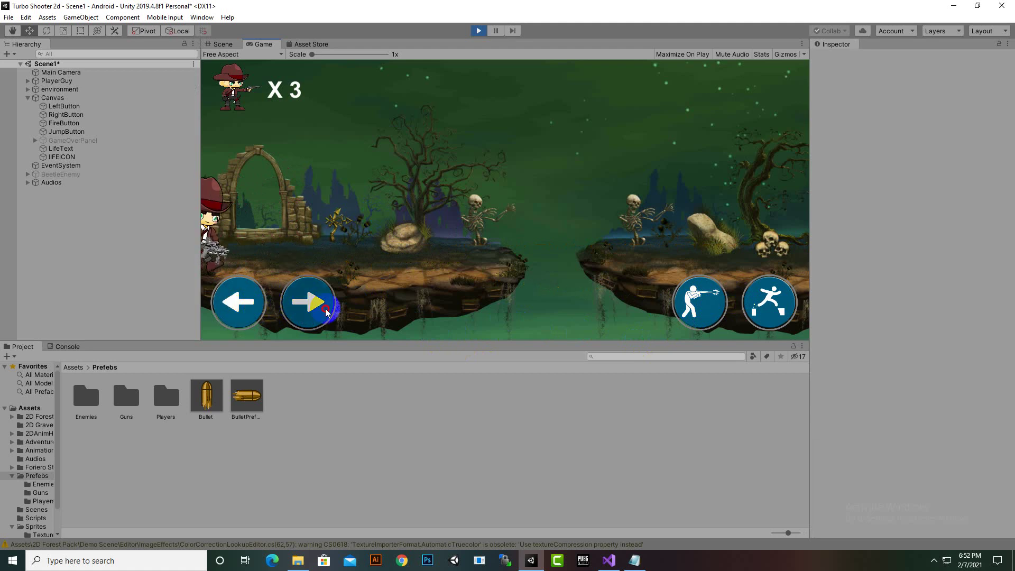
left_click(324, 312)
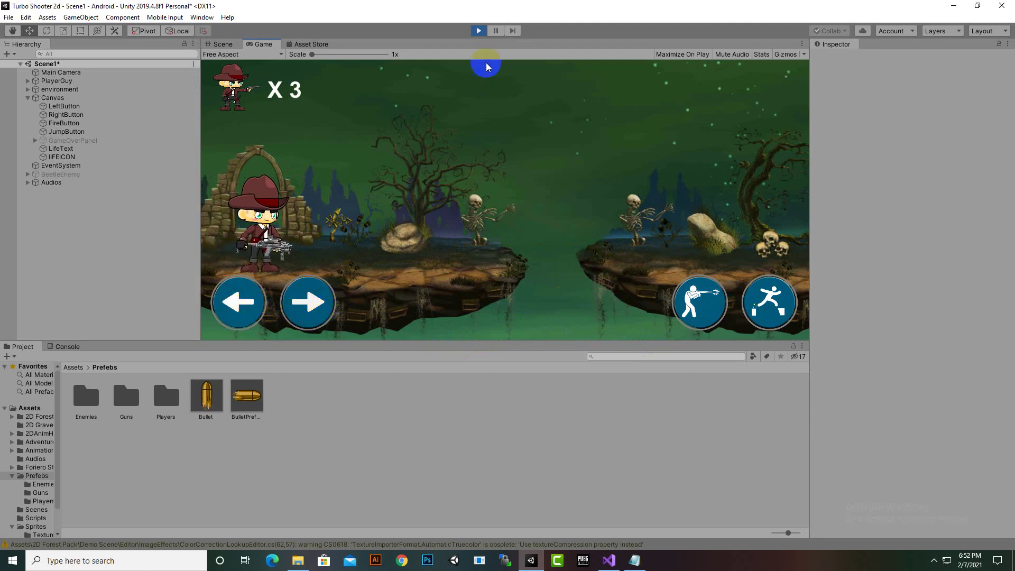
left_click(477, 32)
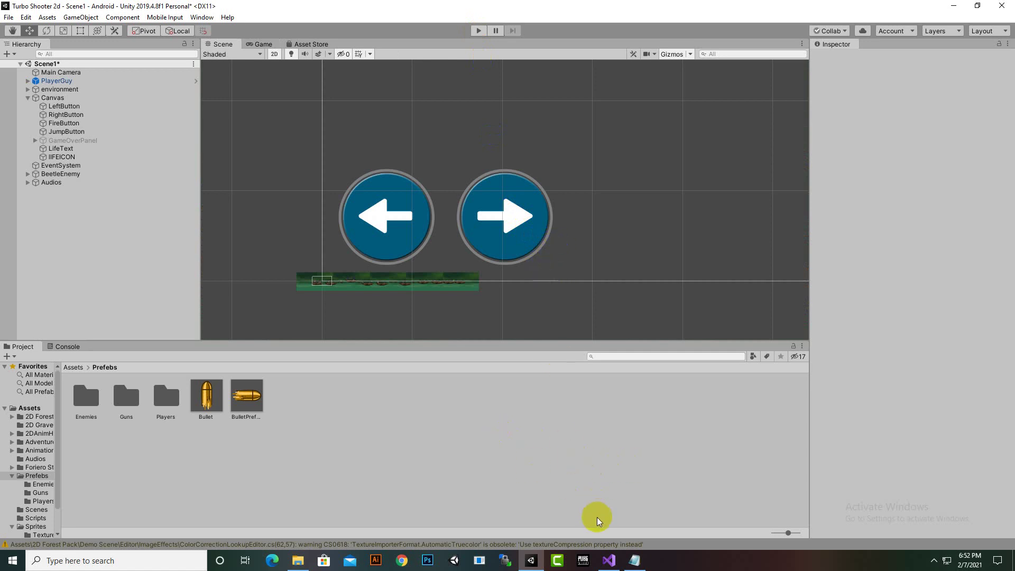
Step: Add a new line before StartCoroutine(Dead(1f)) inside the Bullet check of OnTriggerEnter2D
left_click(609, 560)
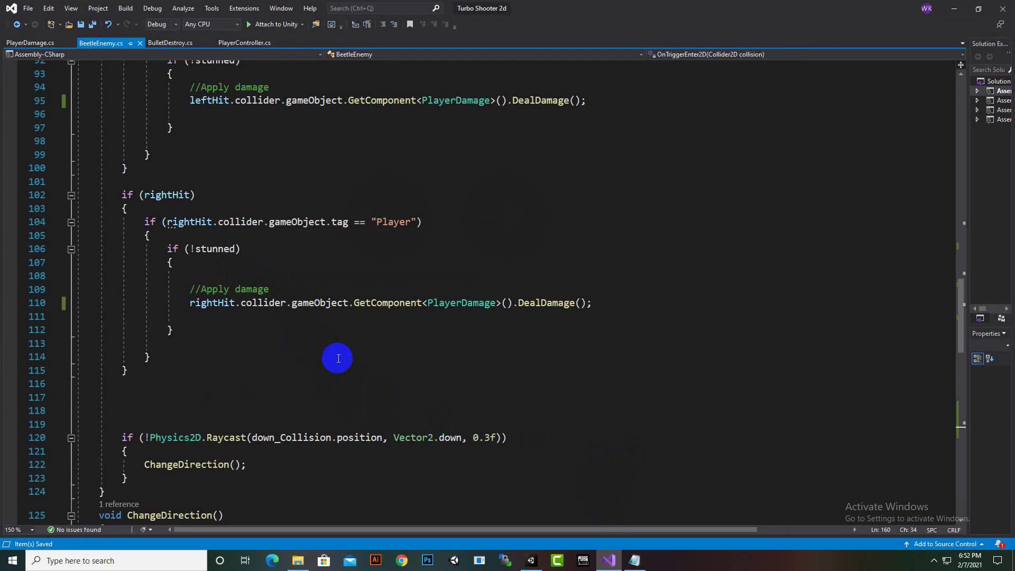
scroll(318, 296, "up", 4)
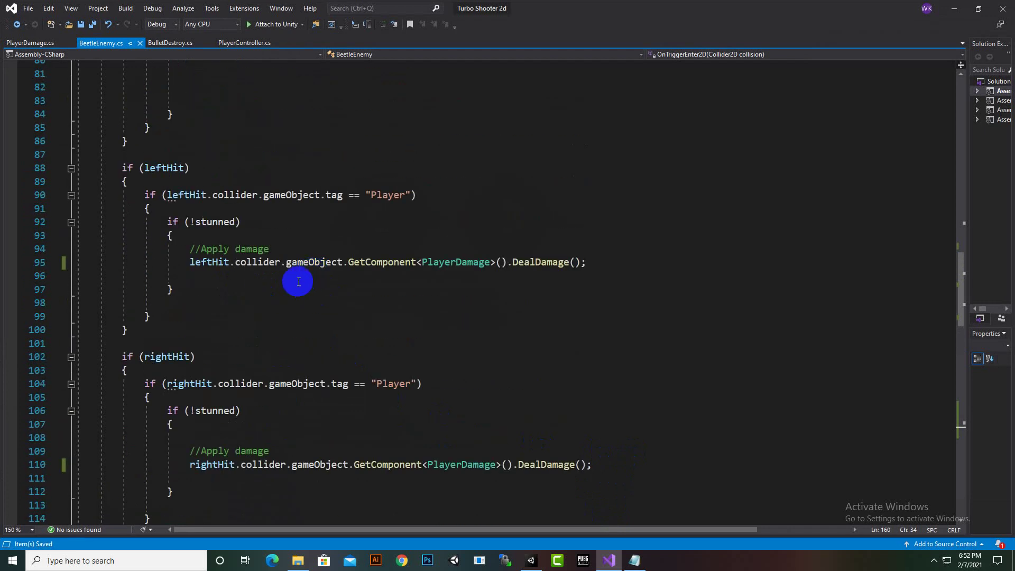
scroll(374, 301, "down", 9)
scroll(378, 305, "down", 4)
scroll(379, 307, "down", 4)
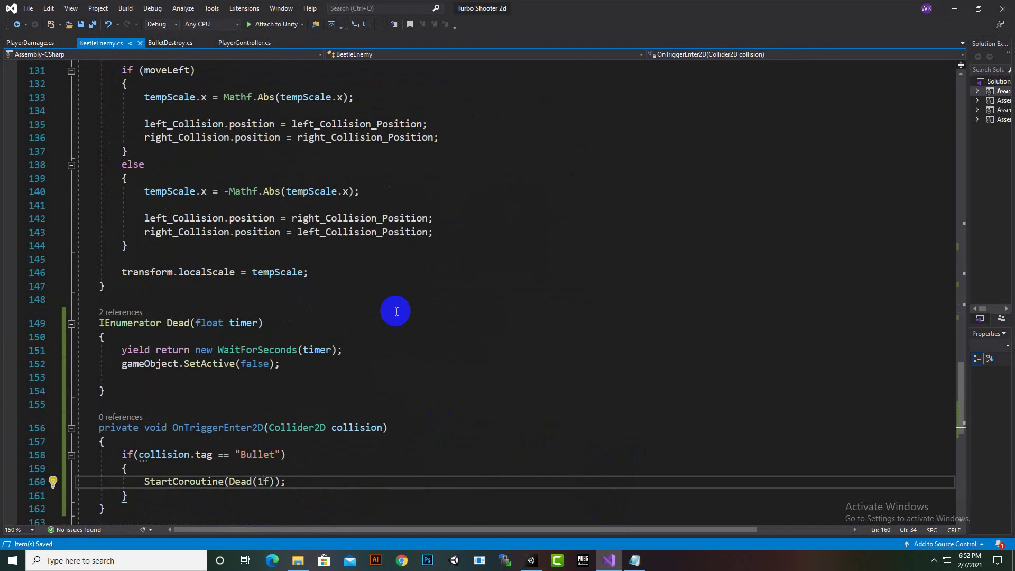
scroll(460, 311, "down", 4)
left_click(355, 265)
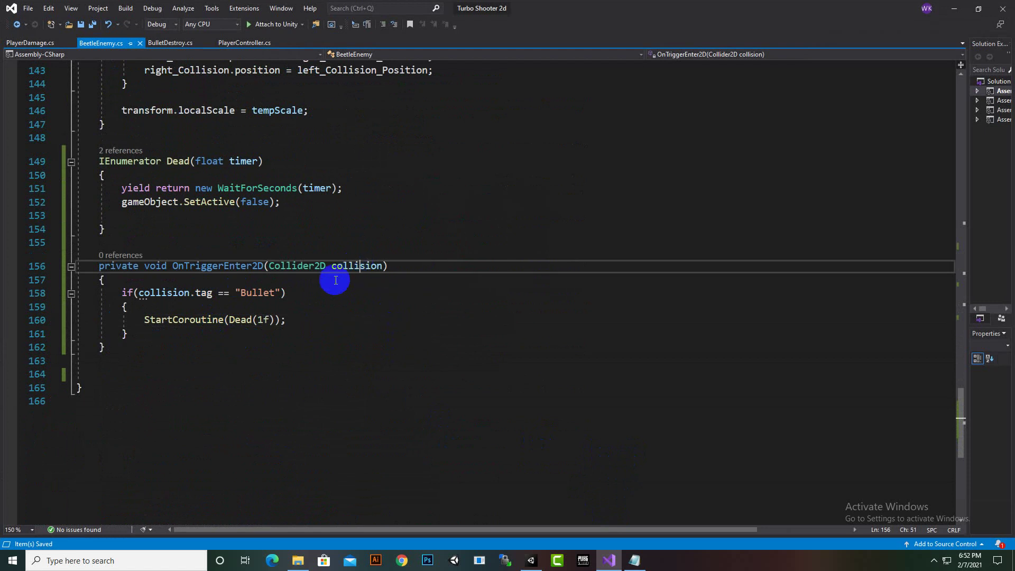
left_click(256, 294)
left_click(307, 311)
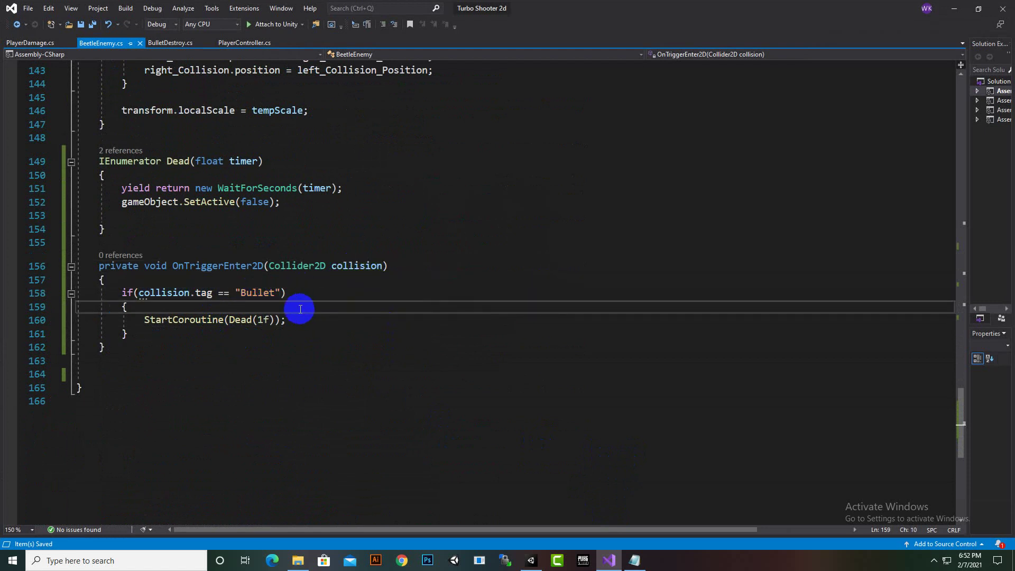
key("Return")
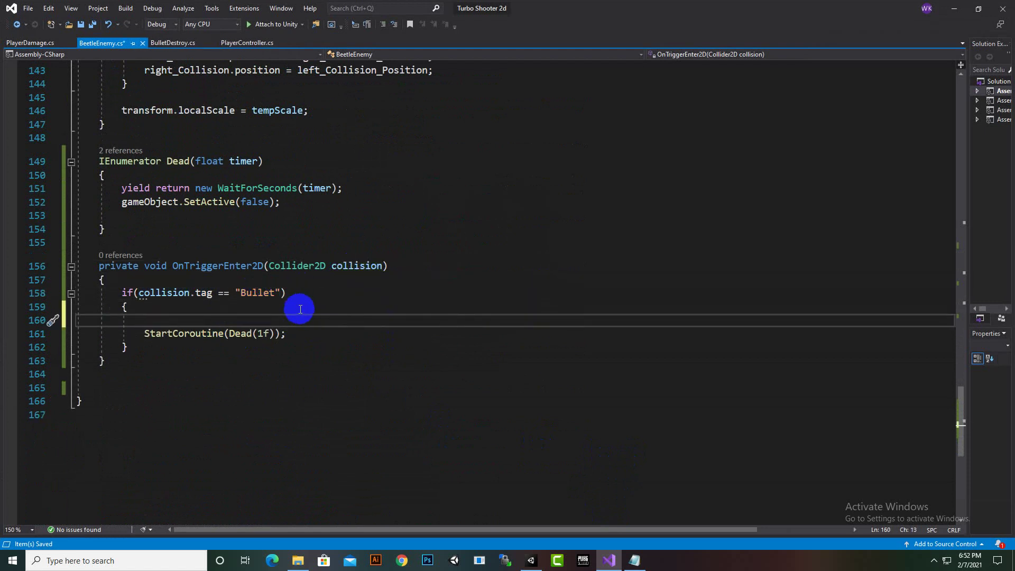
Step: Write anim.Play("Stunned"); on that line, save BeetleEnemy.cs, and return to Unity
type("ani")
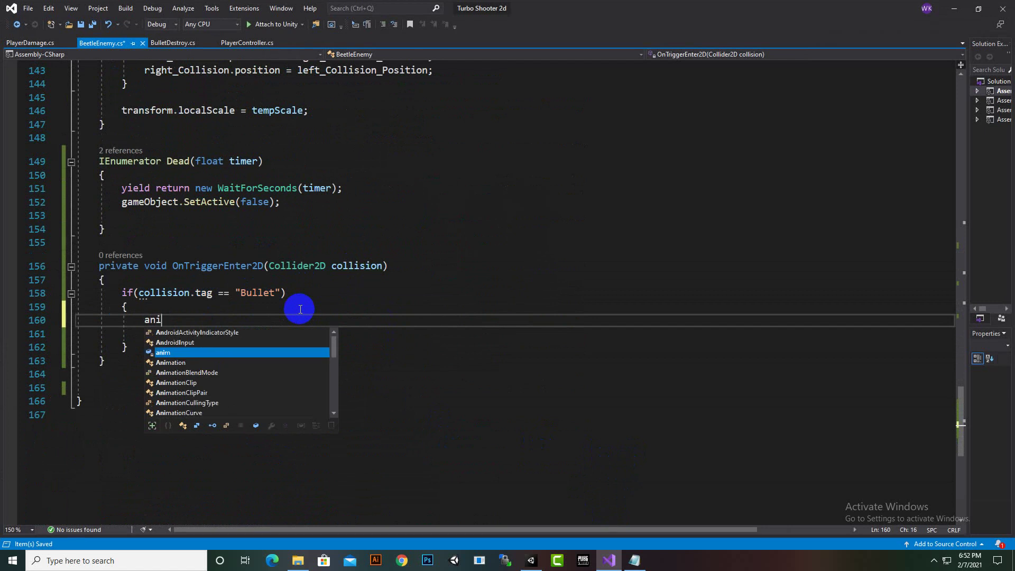
type("m")
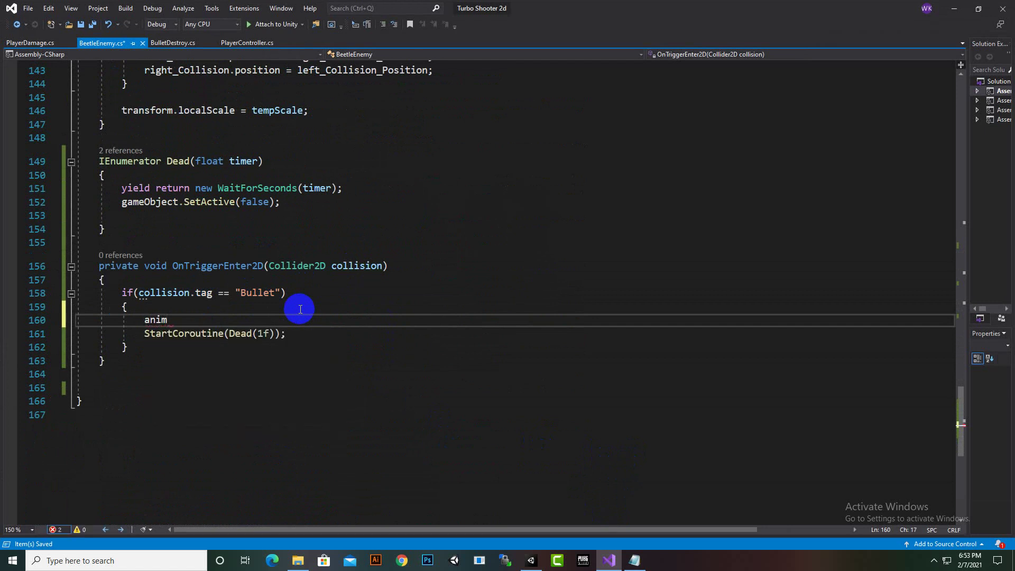
type(".pl")
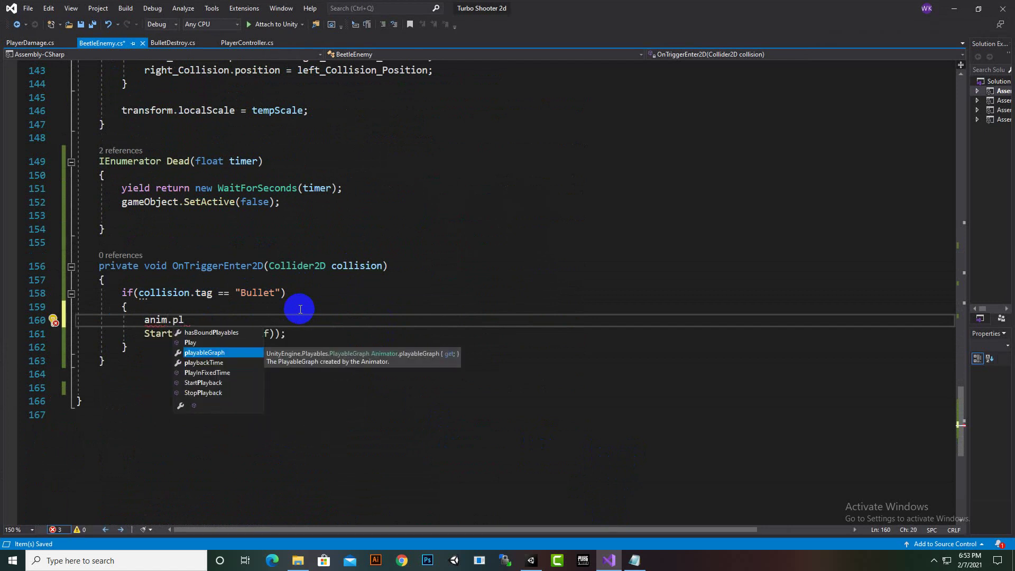
type("ay")
key("Tab")
type("(")
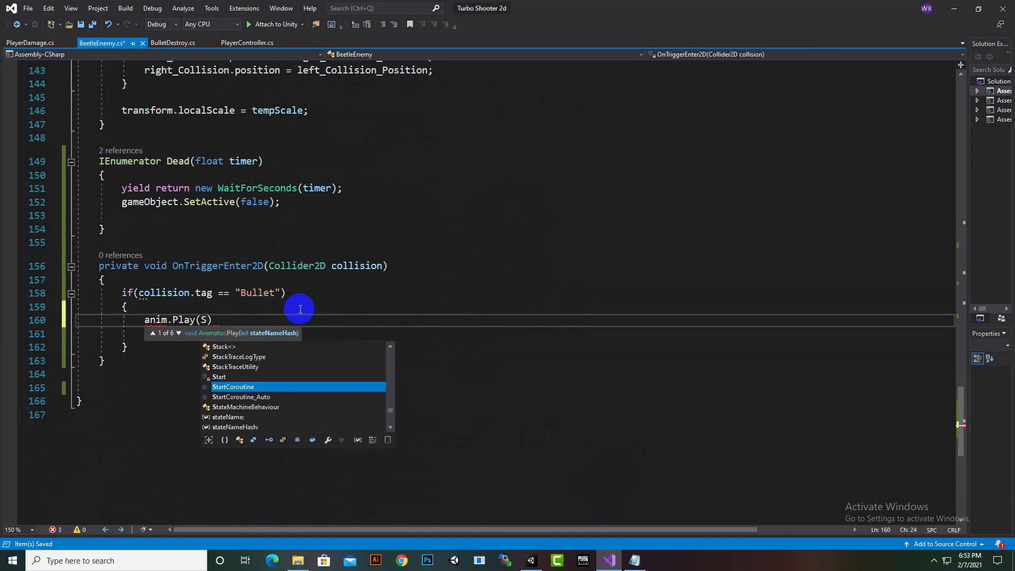
type("\"Stunned")
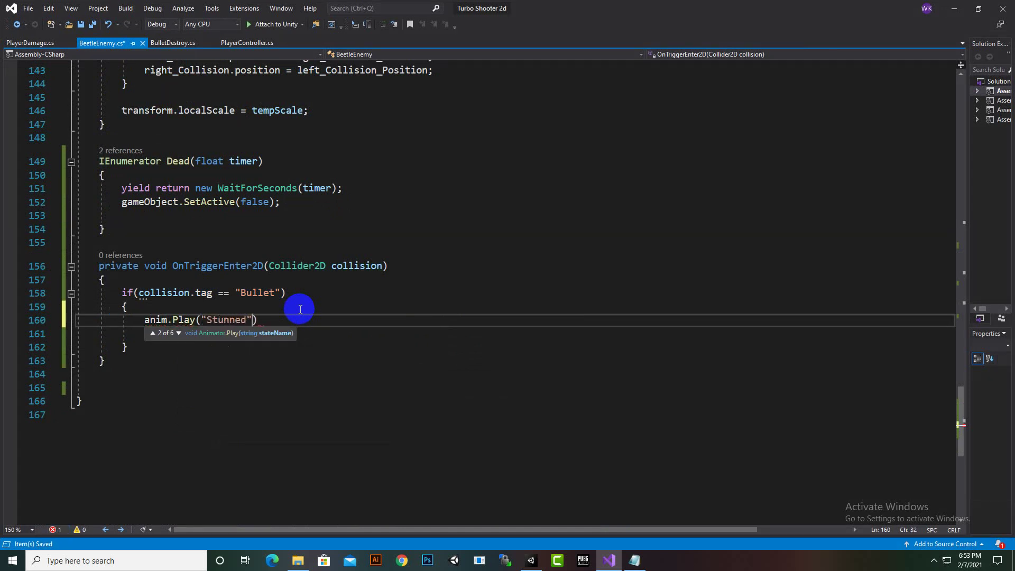
type(")")
key("ctrl+s")
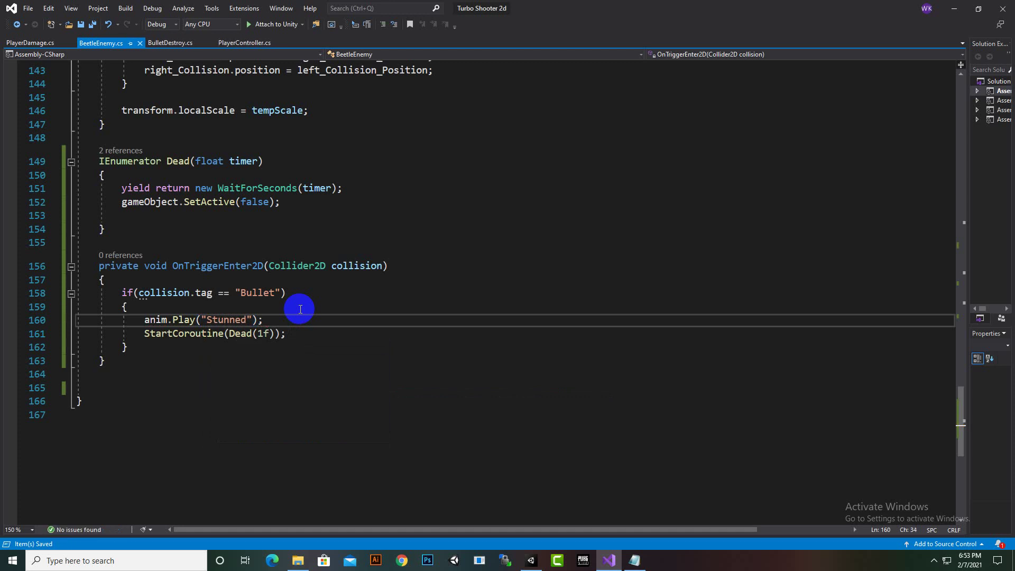
left_click(954, 9)
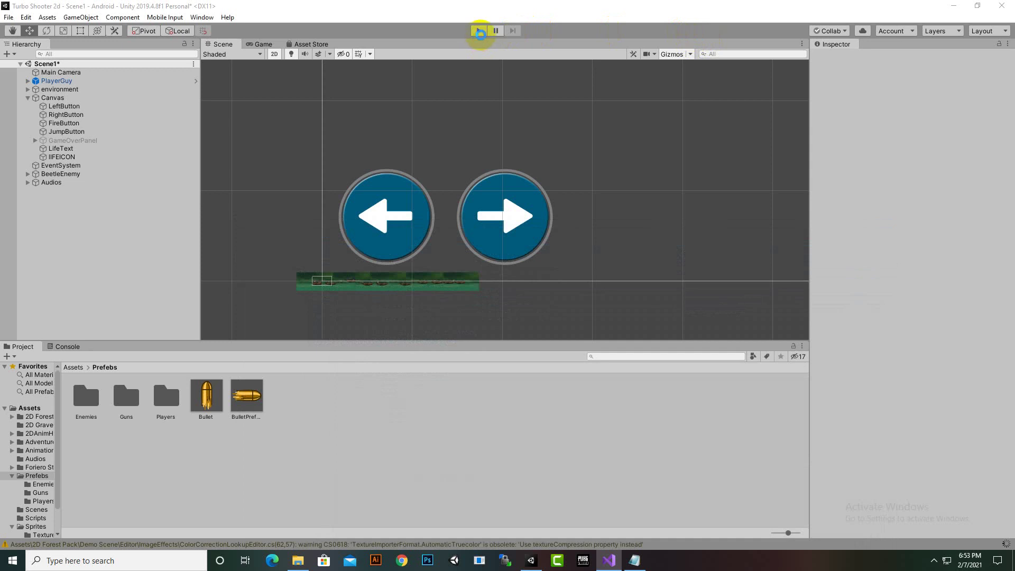
Step: Reframe the Scene view, then play-test and shoot the beetle to confirm it disappears
left_click(480, 33)
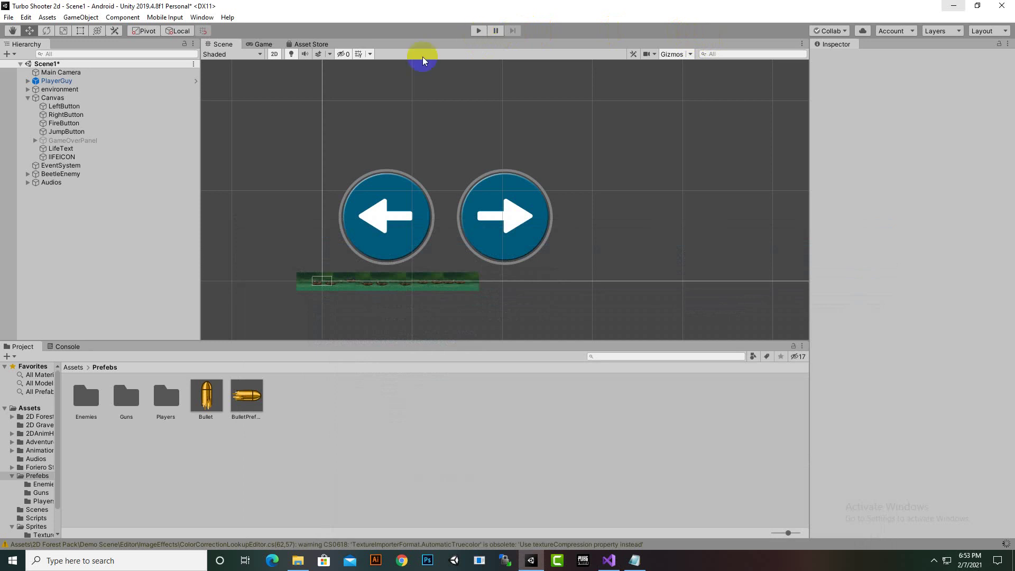
scroll(480, 137, "down", 2)
middle_click_drag(388, 267, 351, 286)
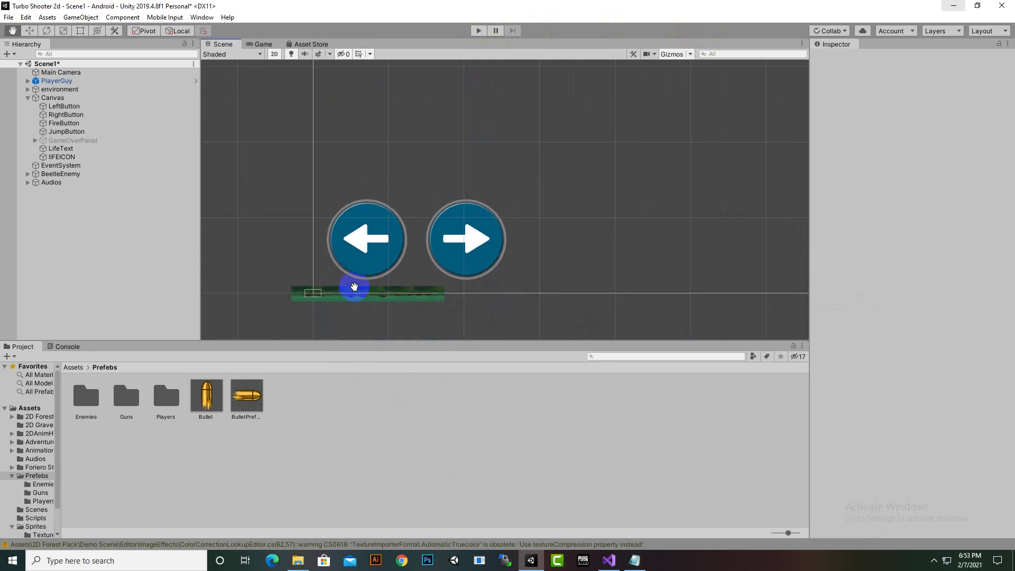
left_click(480, 30)
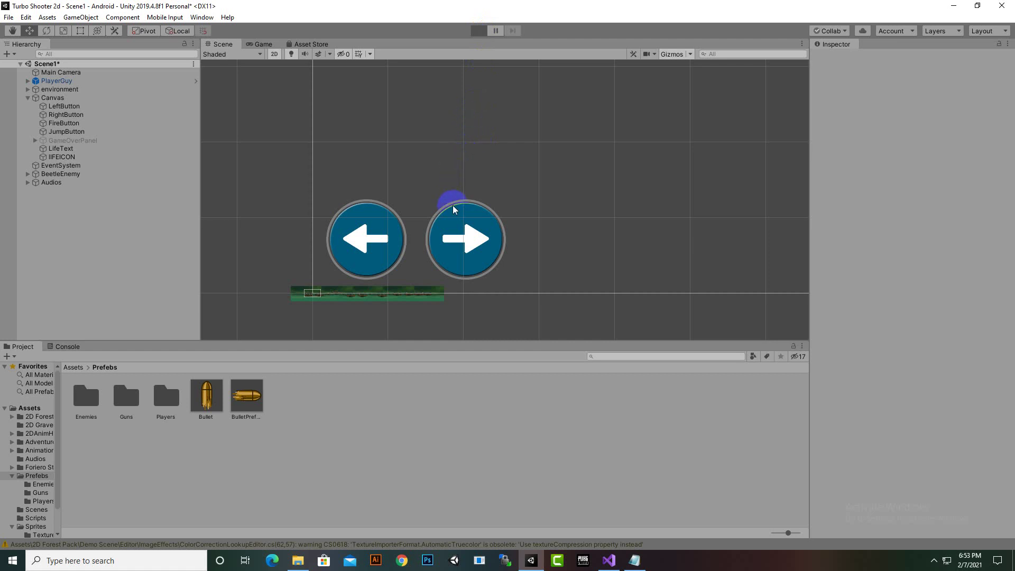
left_click(671, 311)
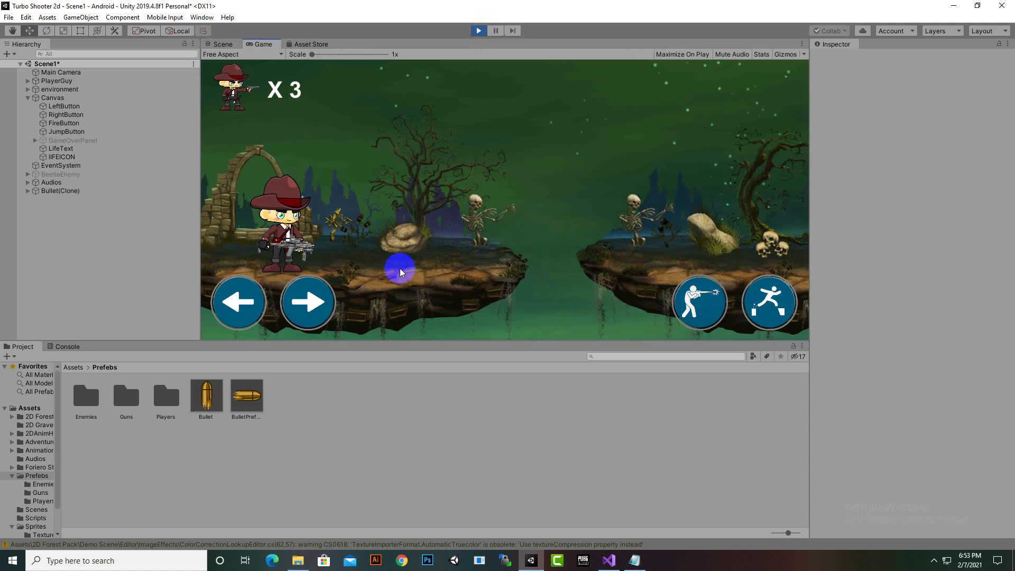
left_click(477, 31)
Step: Replay the scene, jumping and walking the player left and right, then stop play mode
left_click(478, 30)
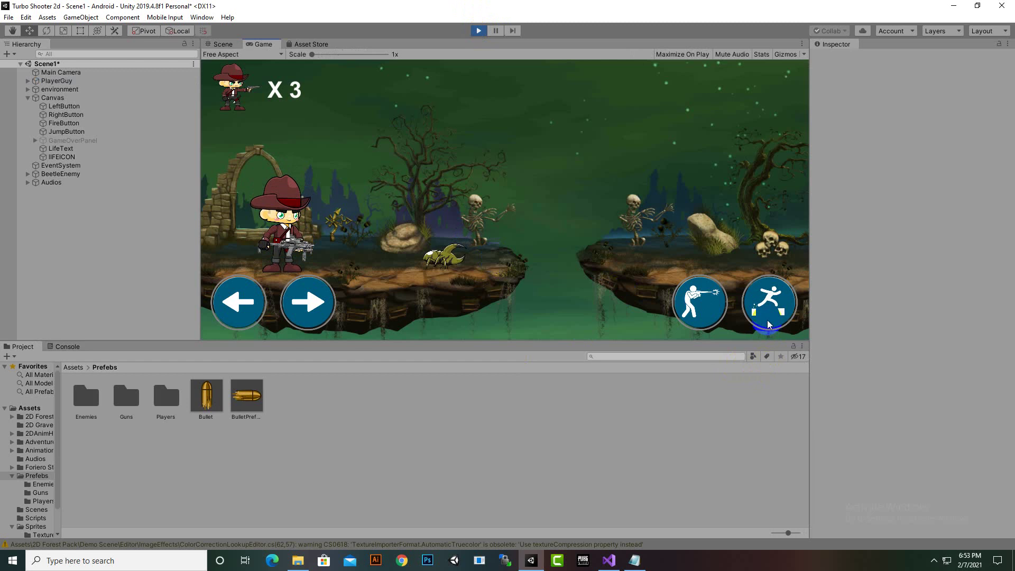
left_click(772, 313)
left_click(307, 304)
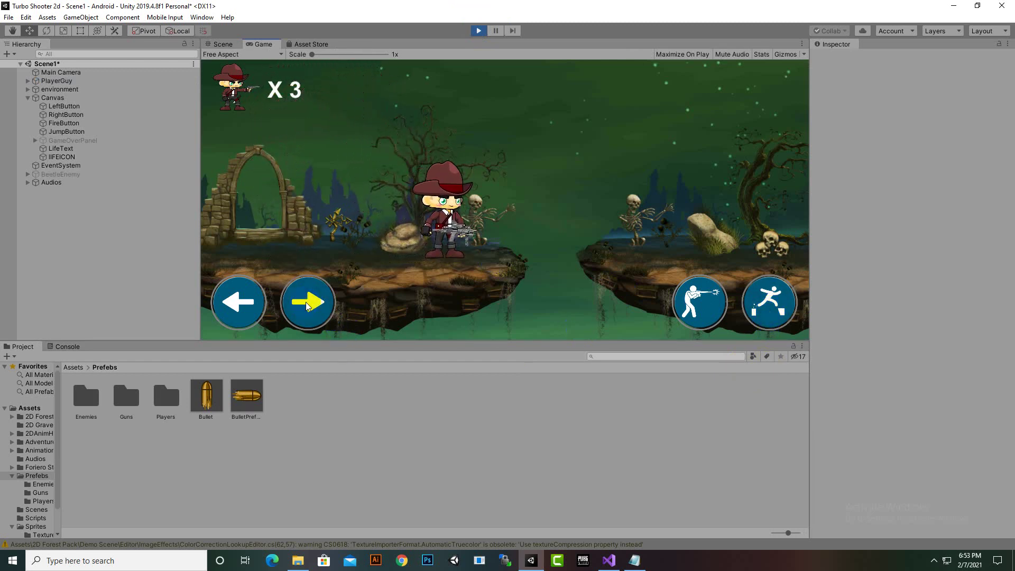
left_click(264, 308)
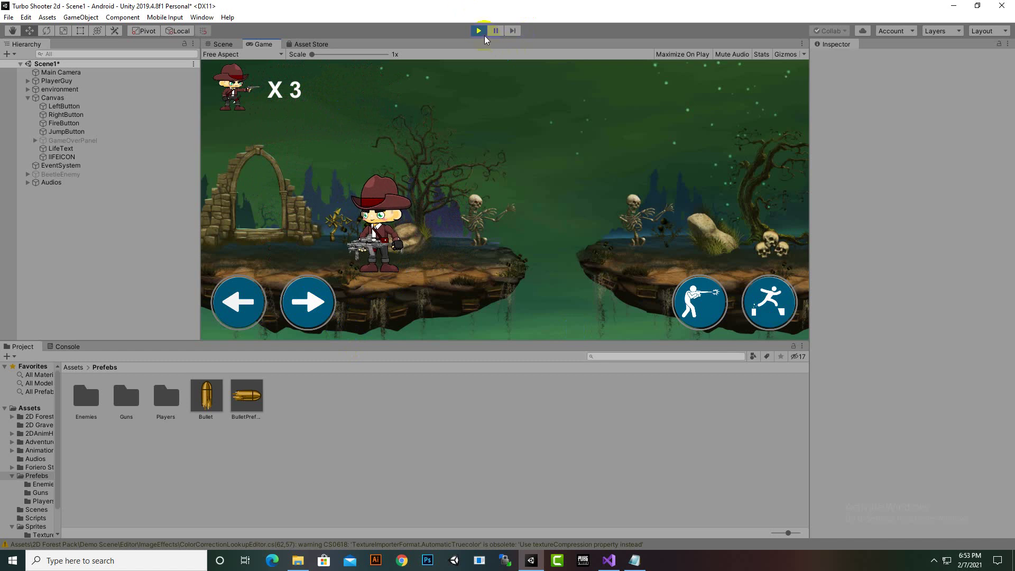
left_click(481, 31)
scroll(536, 256, "down", 3)
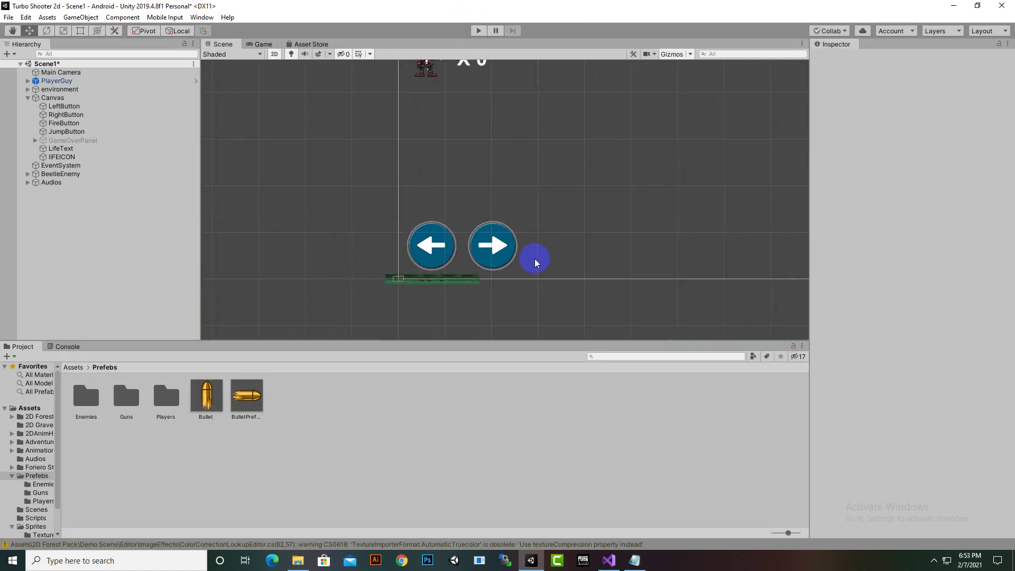
Step: Save Scene1 with Ctrl+S and pan the Scene view to center the UI canvas
key("ctrl+s")
scroll(493, 284, "down", 1)
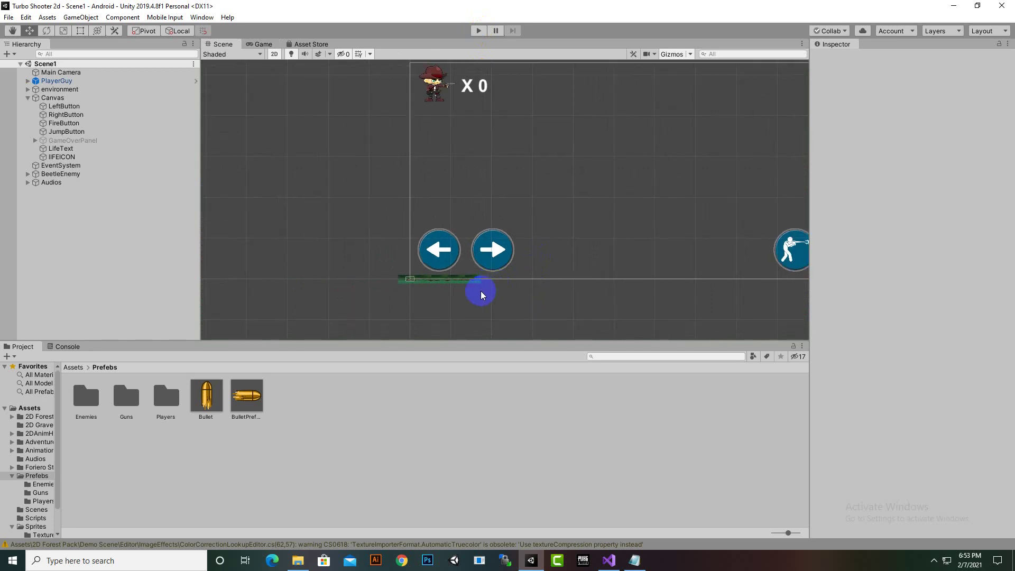
middle_click_drag(480, 291, 388, 312)
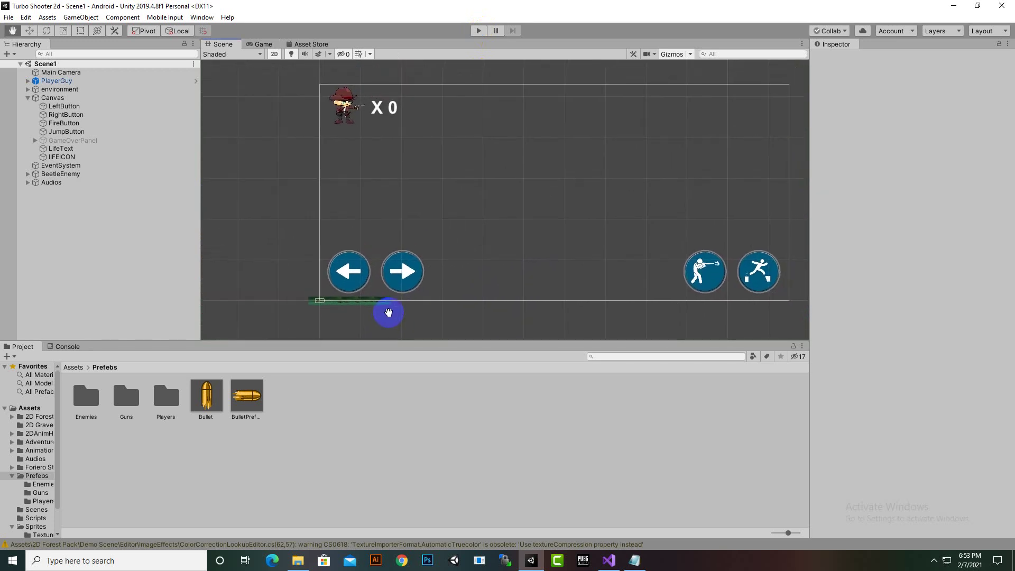
left_click(351, 269)
scroll(627, 277, "down", 2)
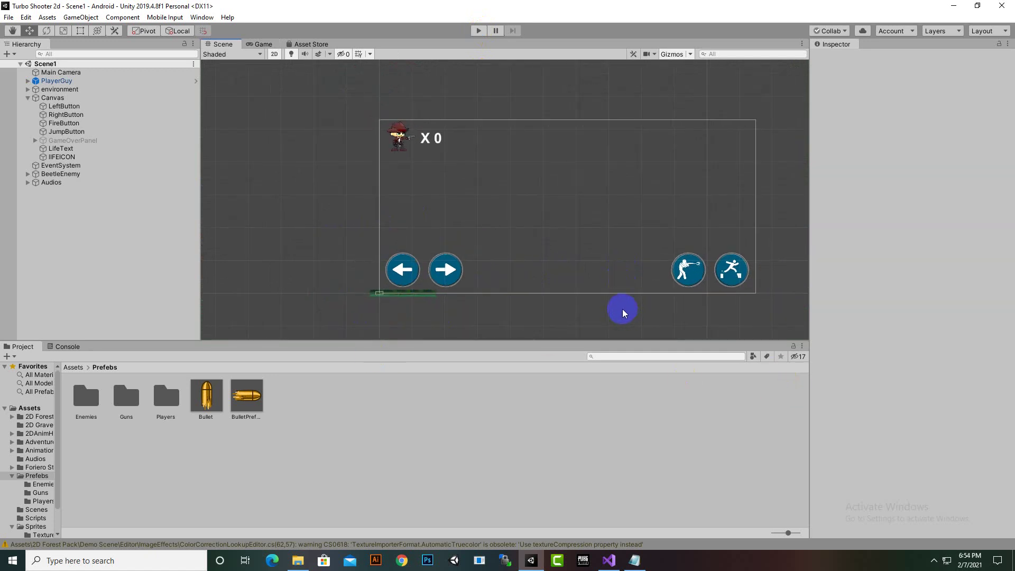
middle_click_drag(623, 309, 568, 298)
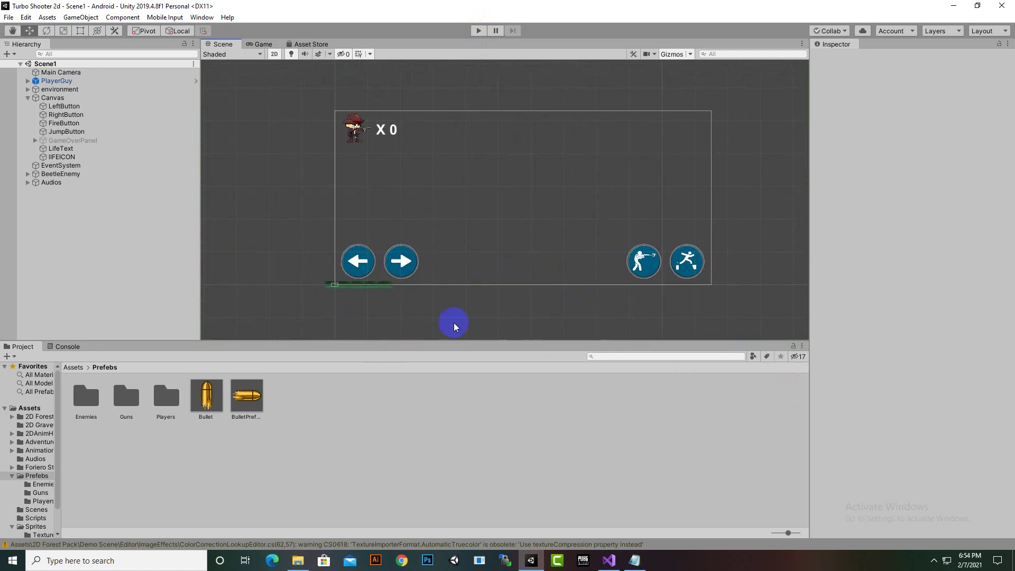
Step: Collapse Canvas in the Hierarchy and check the hidden system tray icons
left_click(27, 99)
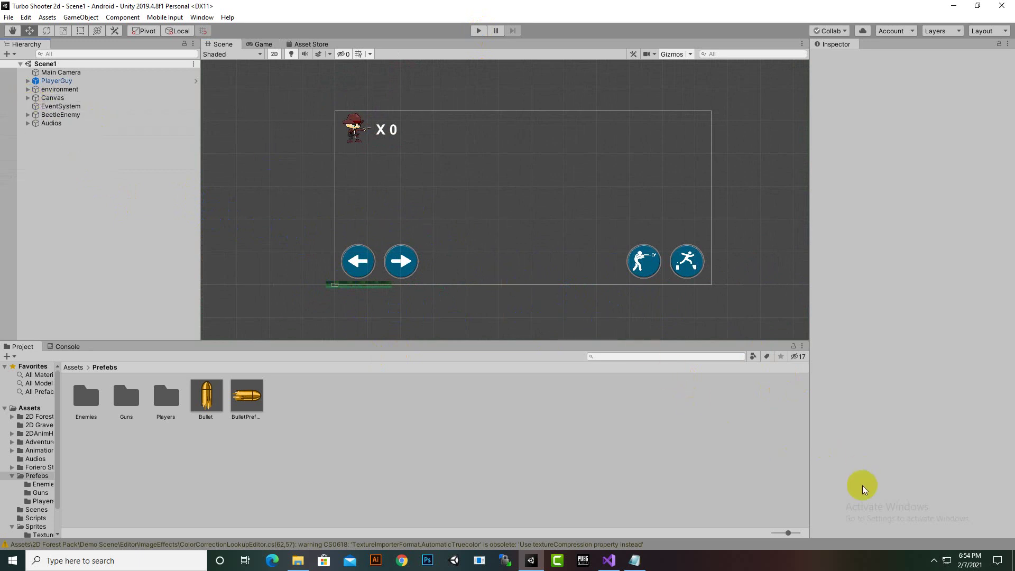
left_click(934, 560)
left_click(978, 536)
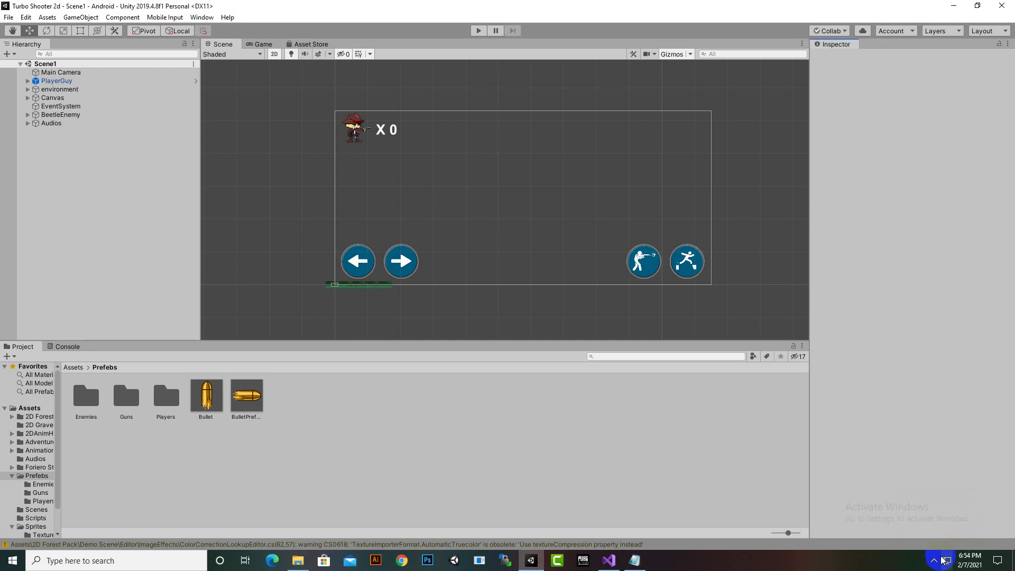